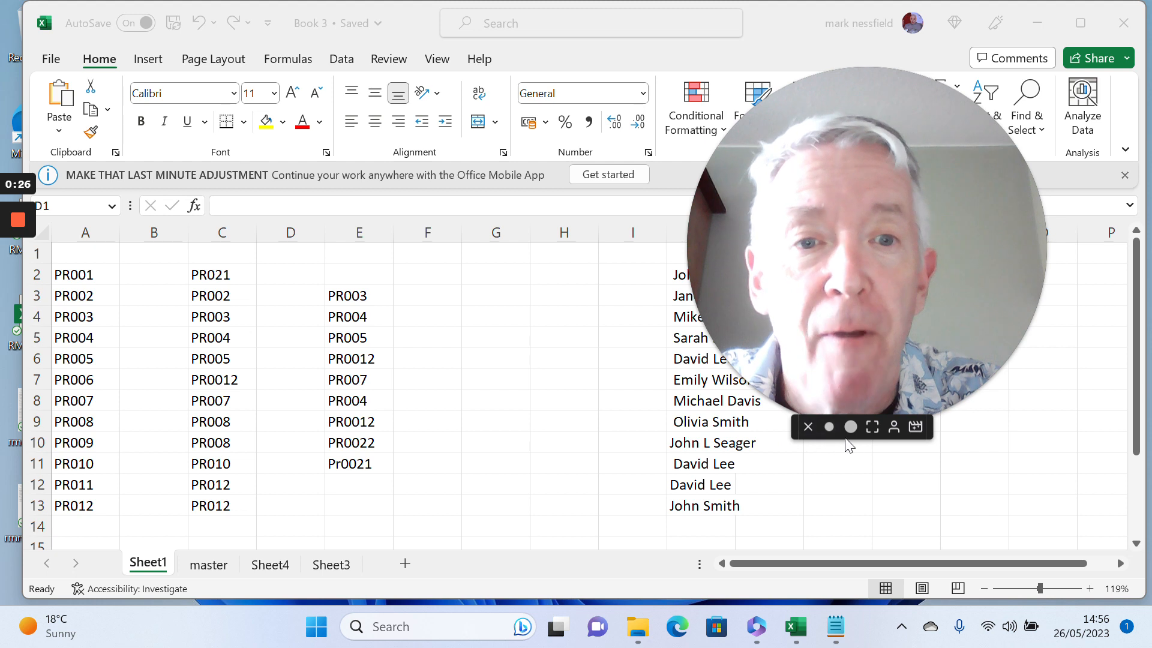
click(829, 427)
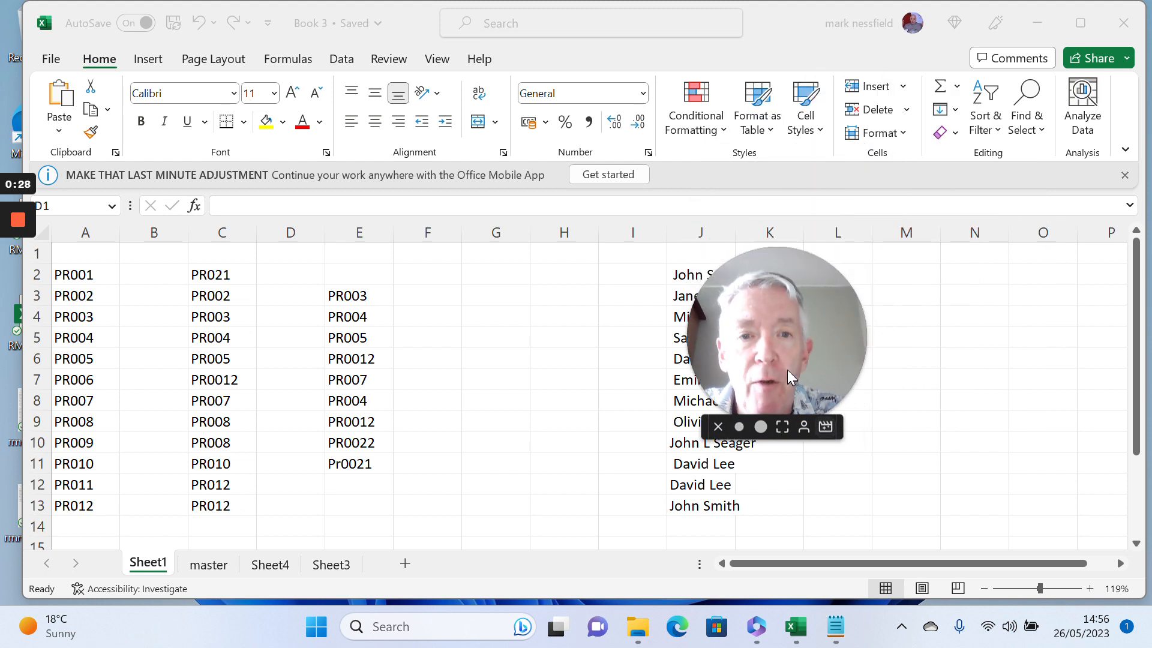
drag(788, 370, 935, 378)
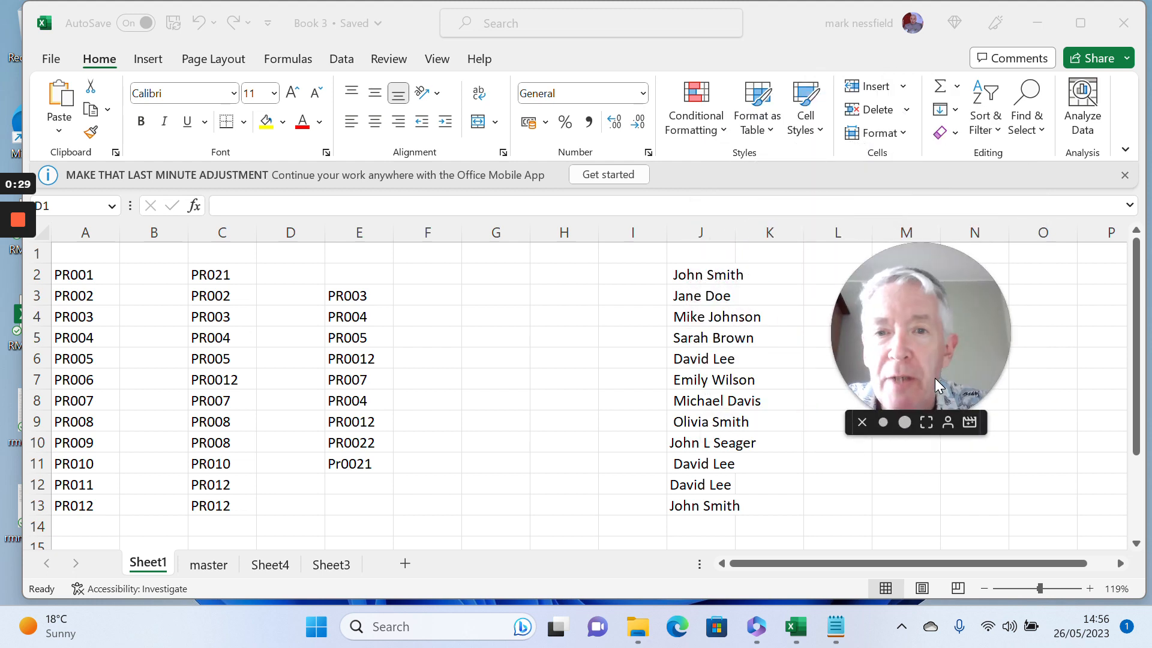
Step: Apply a conditional formatting rule to J2:J13 that highlights duplicate values in Light Red Fill with Dark Red Text
click(698, 269)
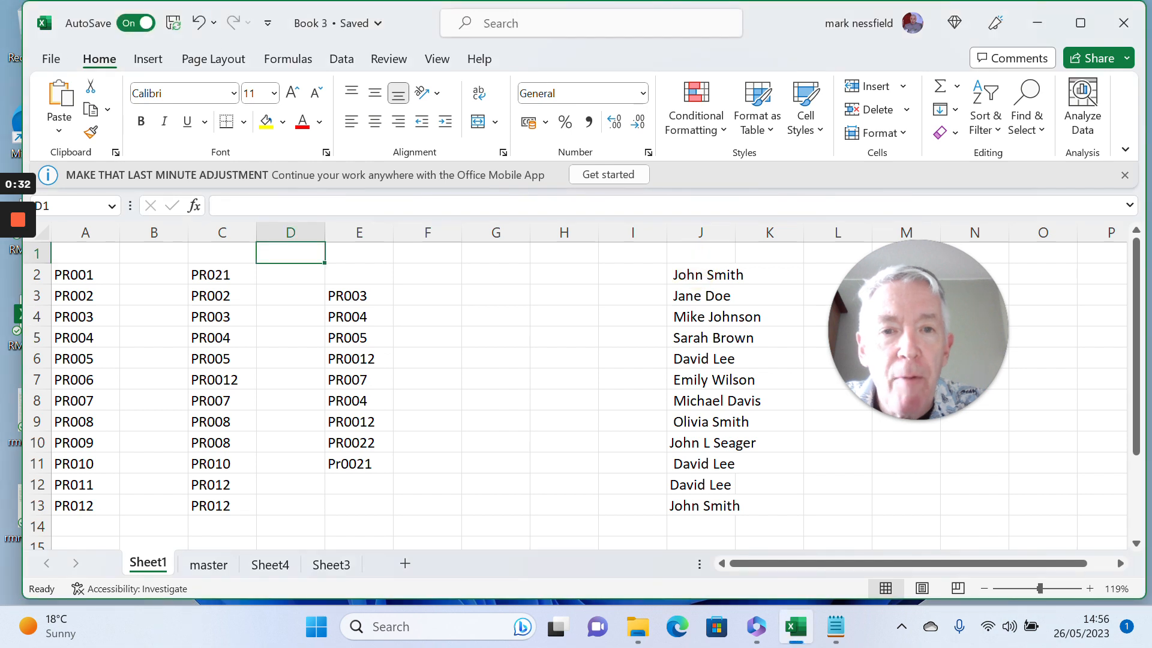
click(697, 274)
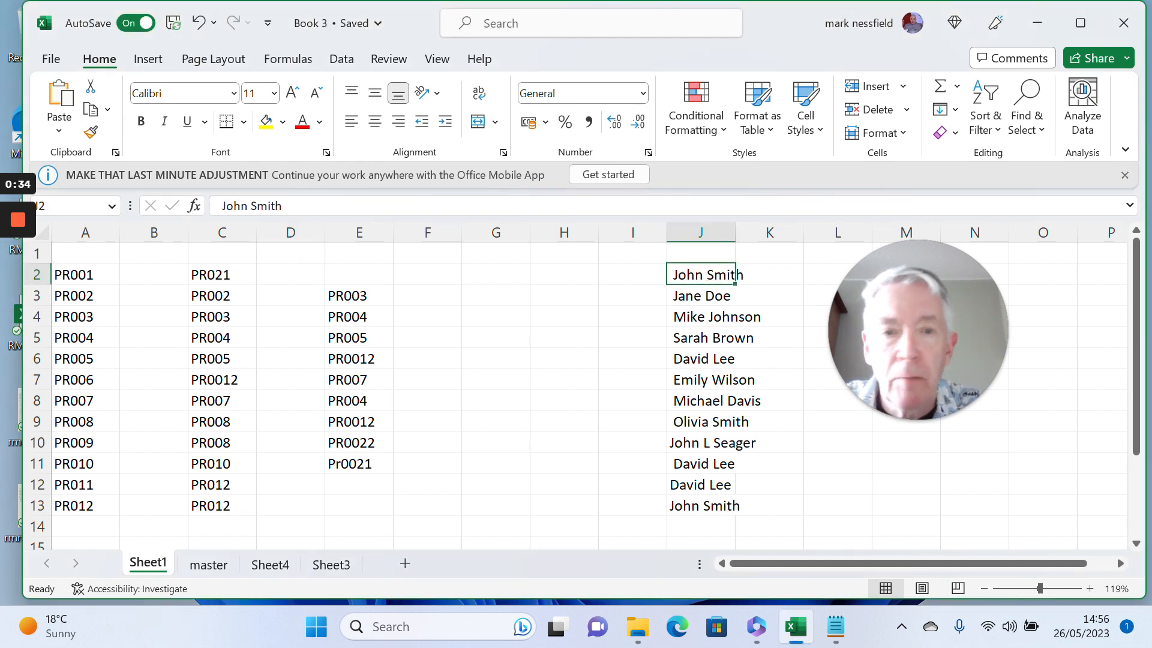
key(ctrl+shift+Down)
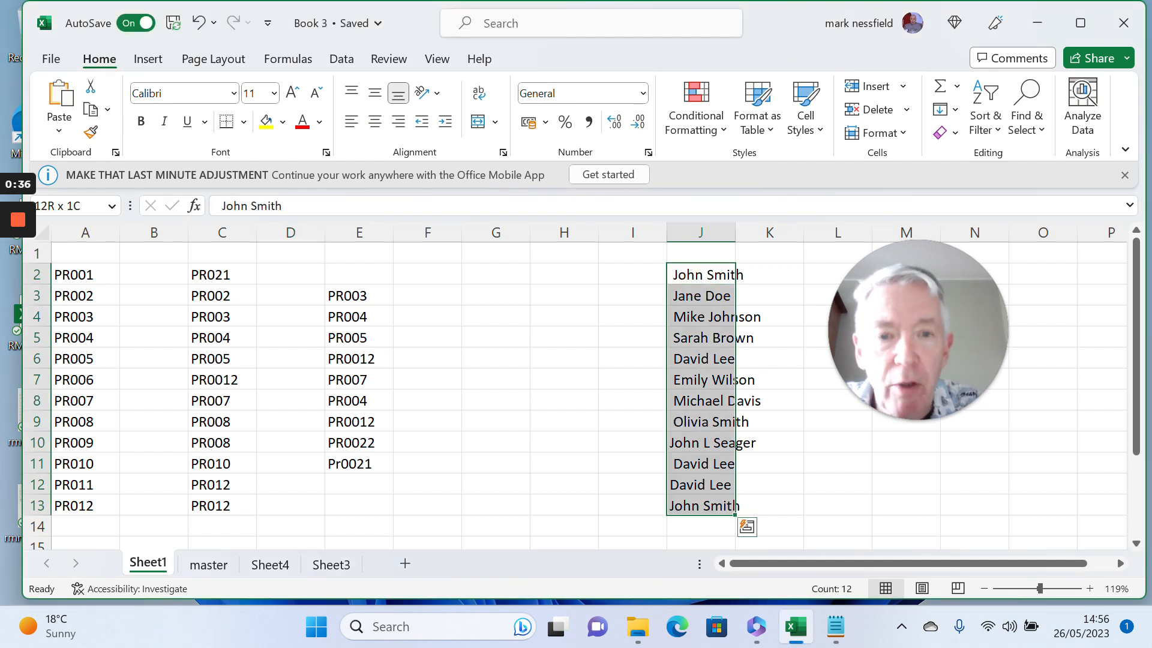
click(720, 132)
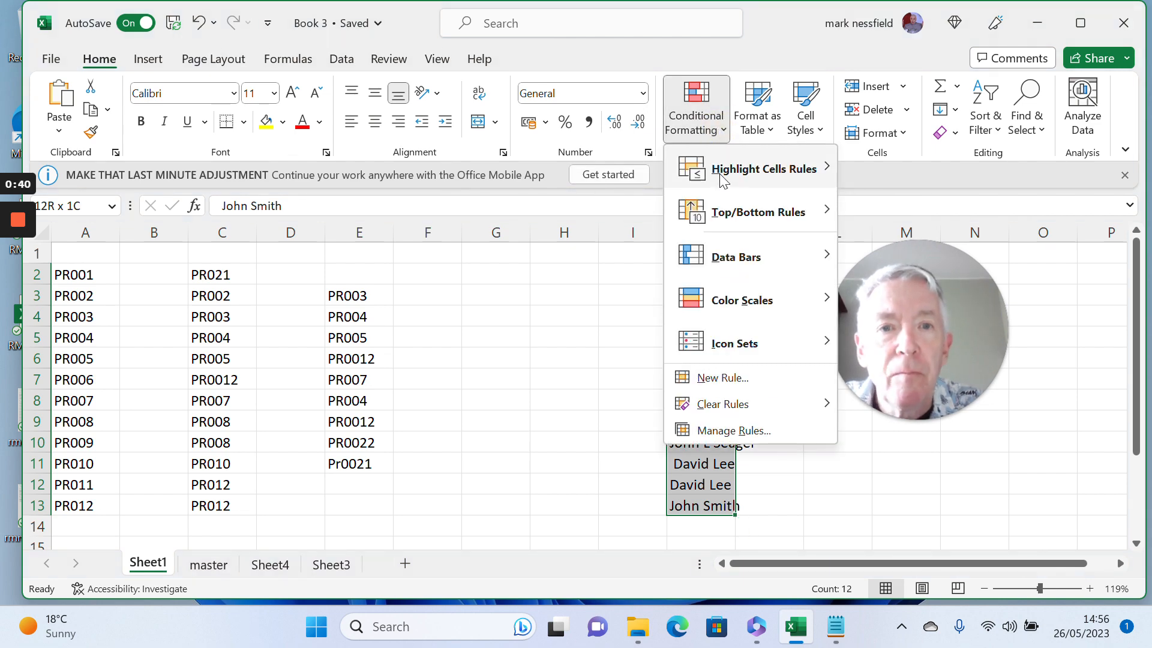
mouse_move(725, 180)
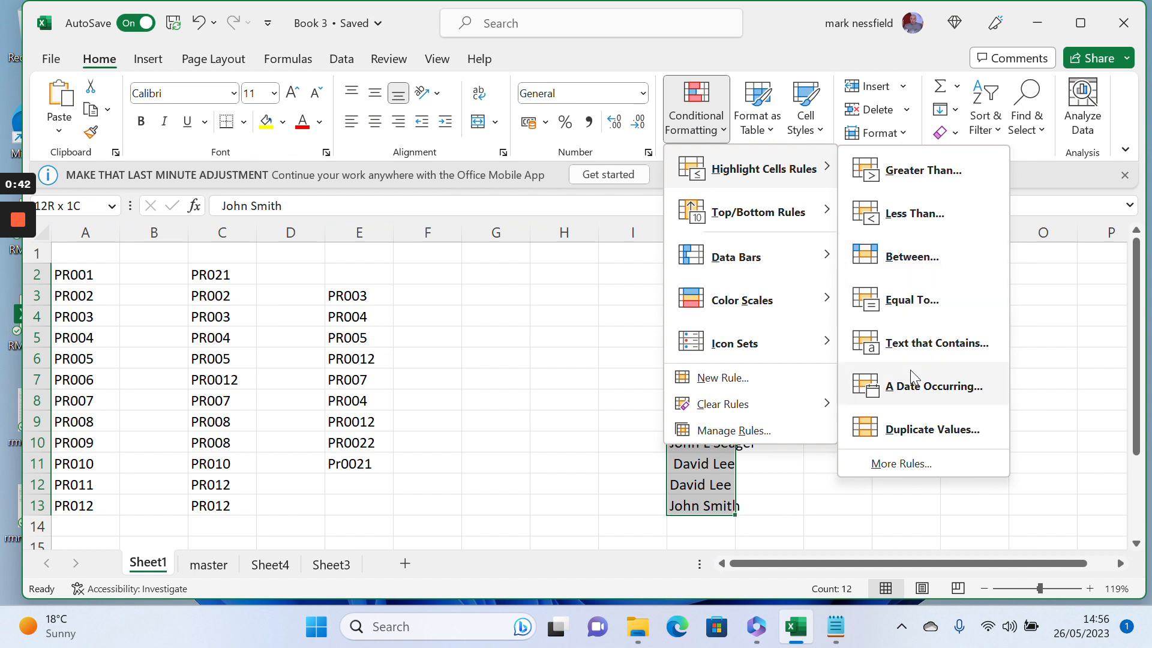
click(915, 431)
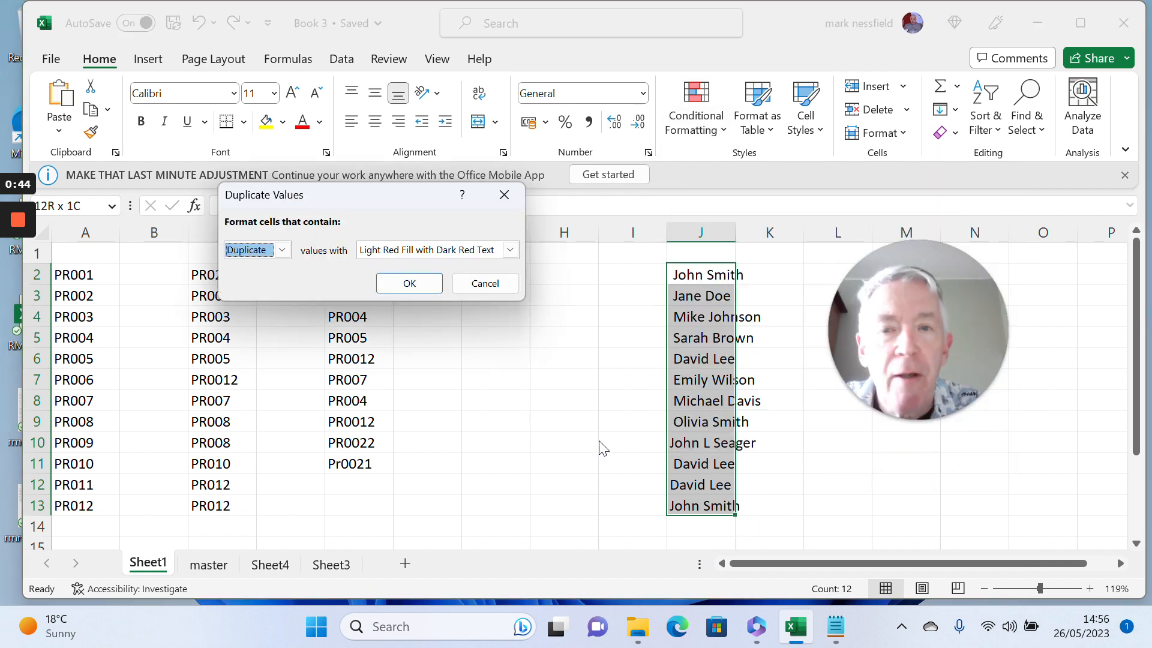
click(417, 294)
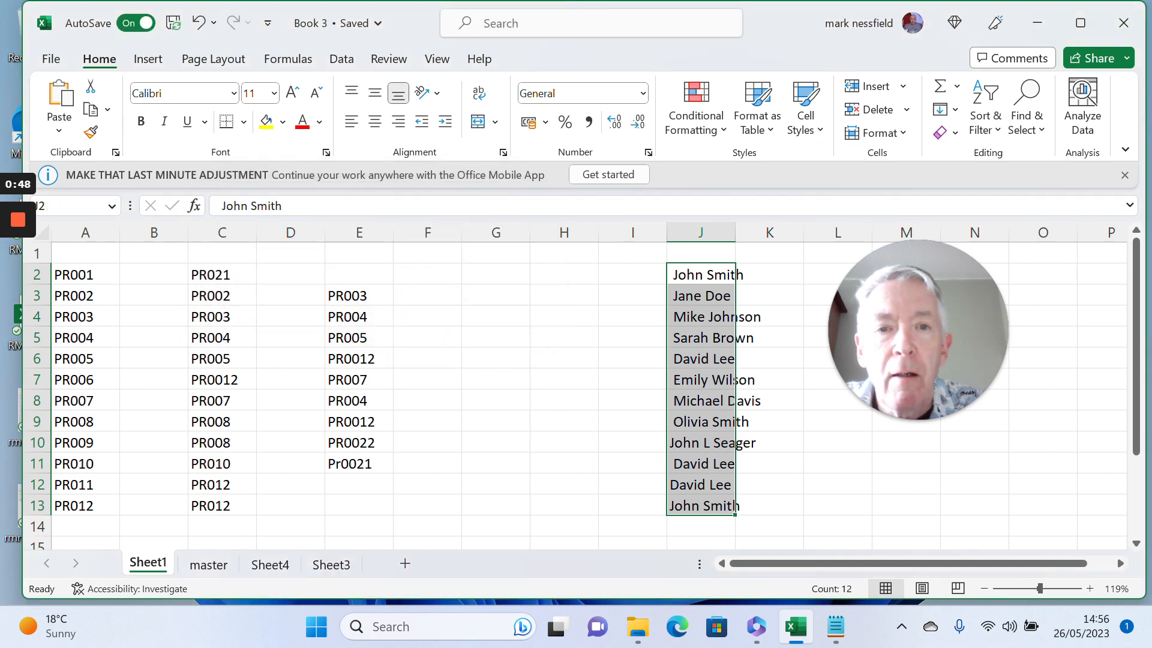
click(604, 362)
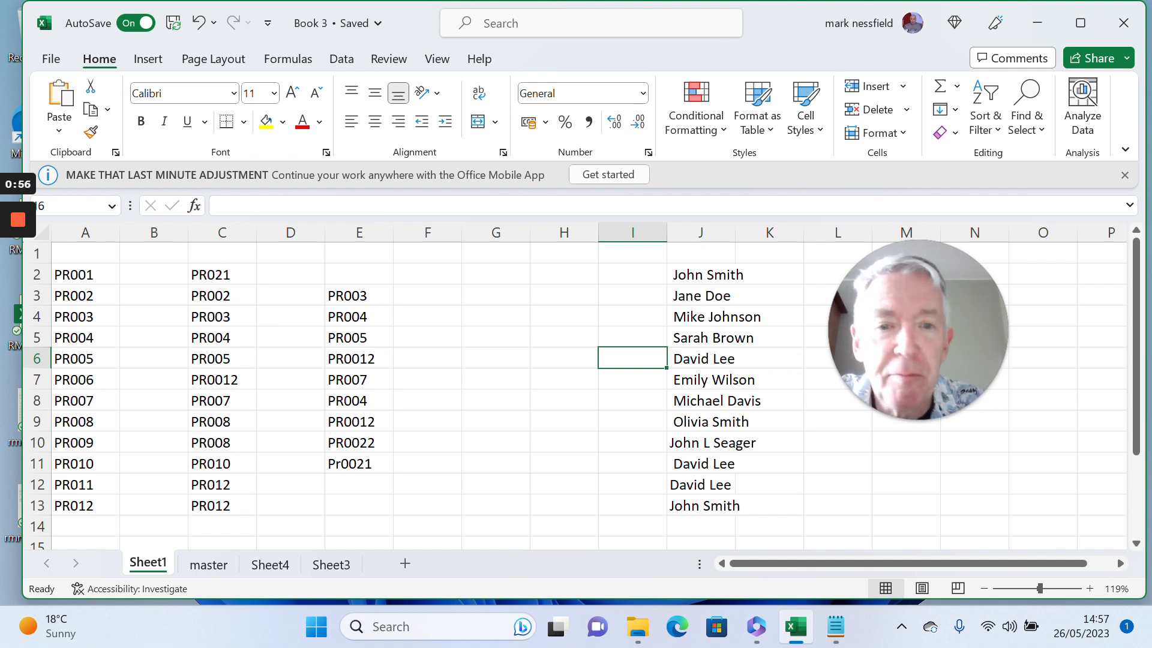
Step: Check the entry in J13 for stray spaces and remove the leading space from the name in J2
click(700, 506)
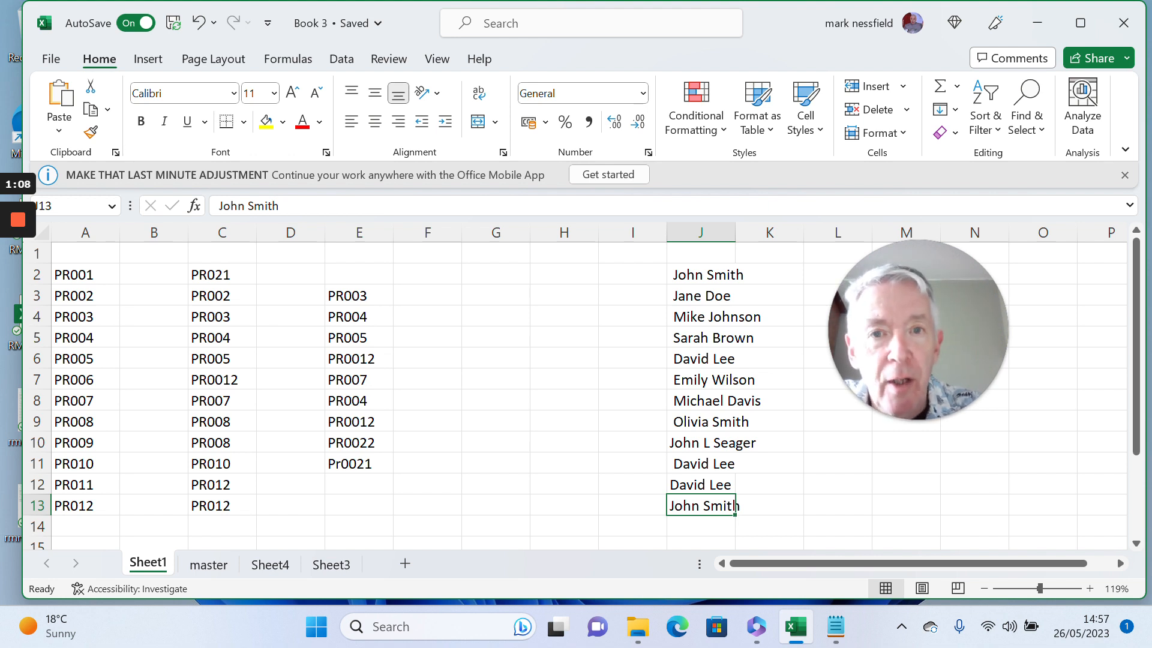
click(439, 207)
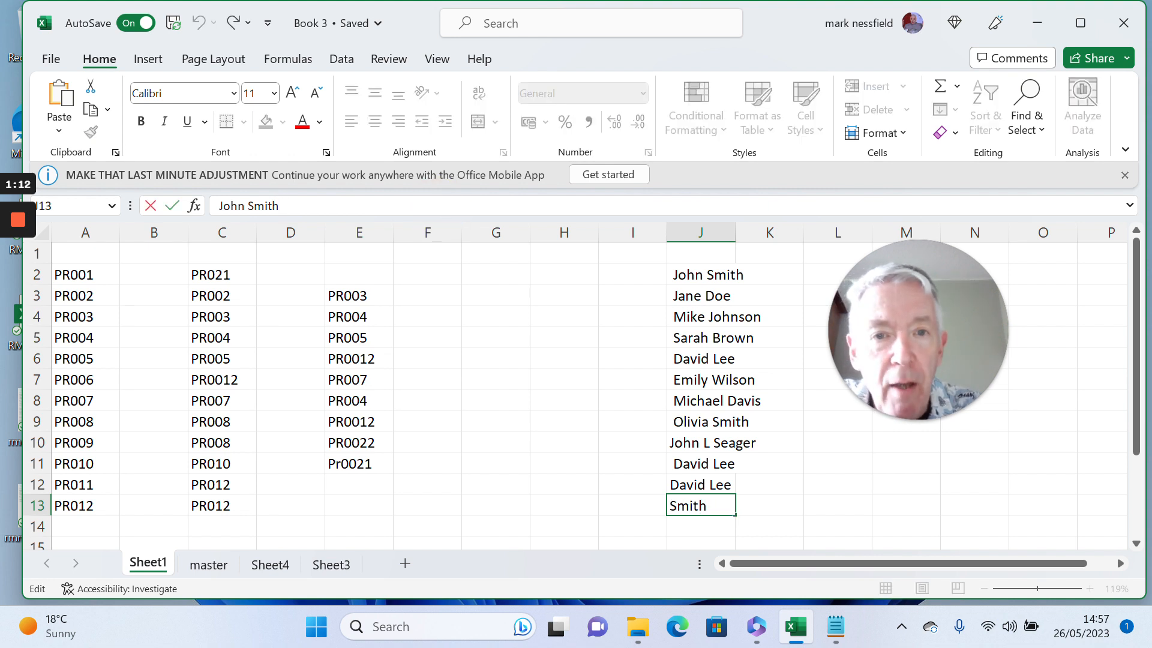
click(699, 274)
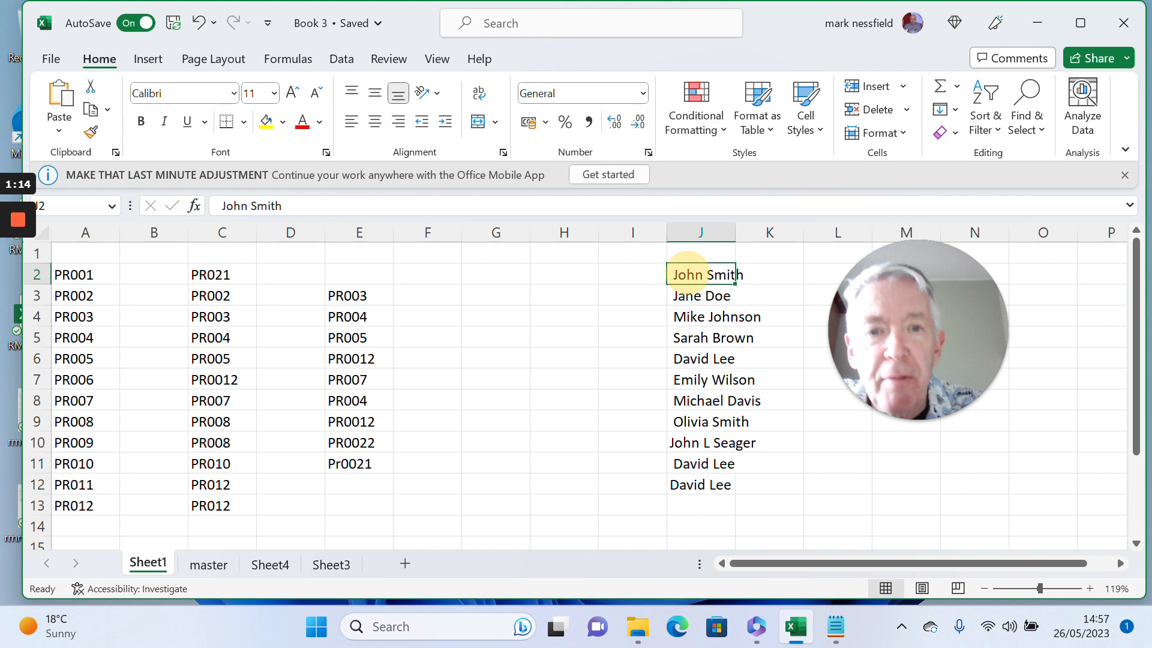
click(371, 198)
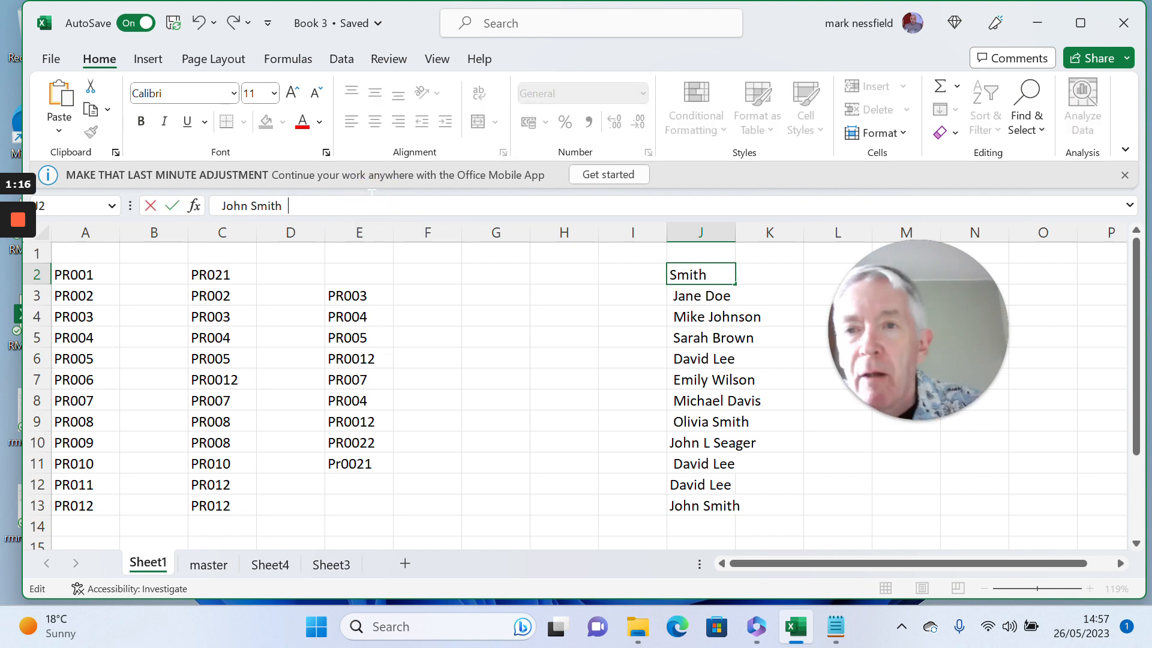
key(Home)
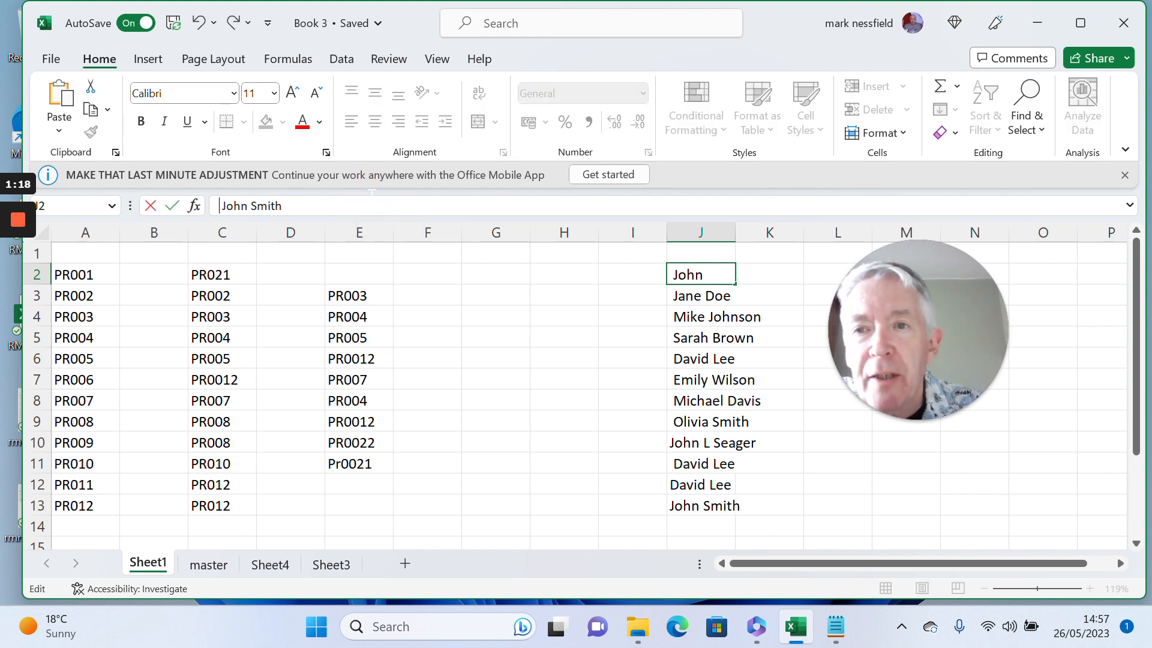
key(Delete)
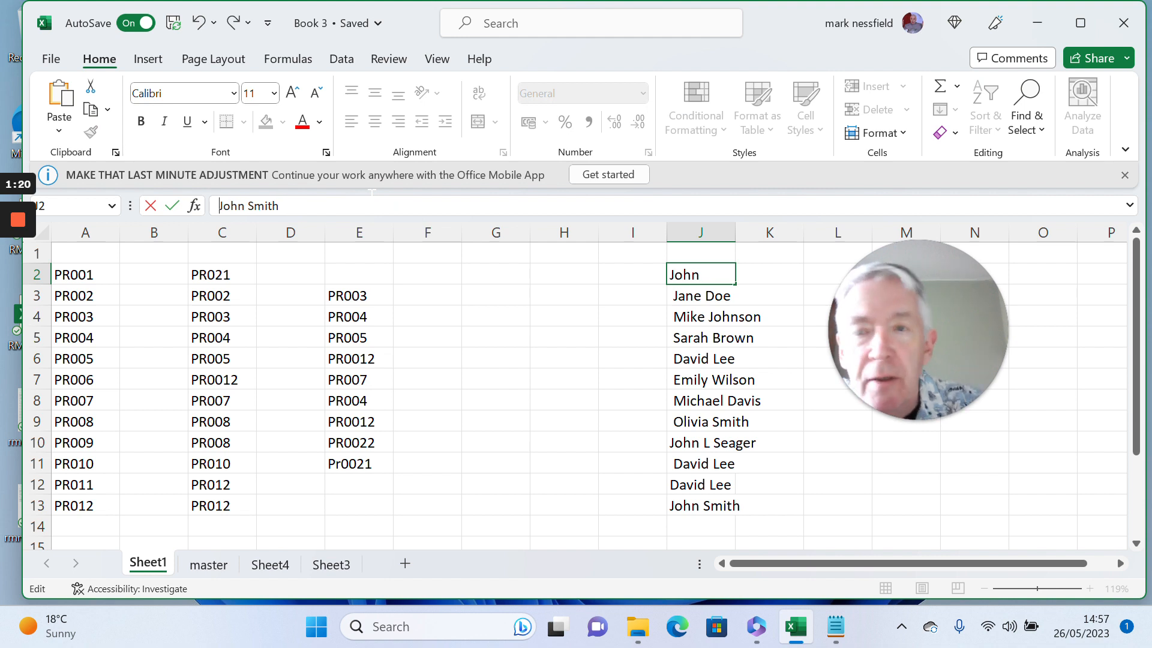
key(Return)
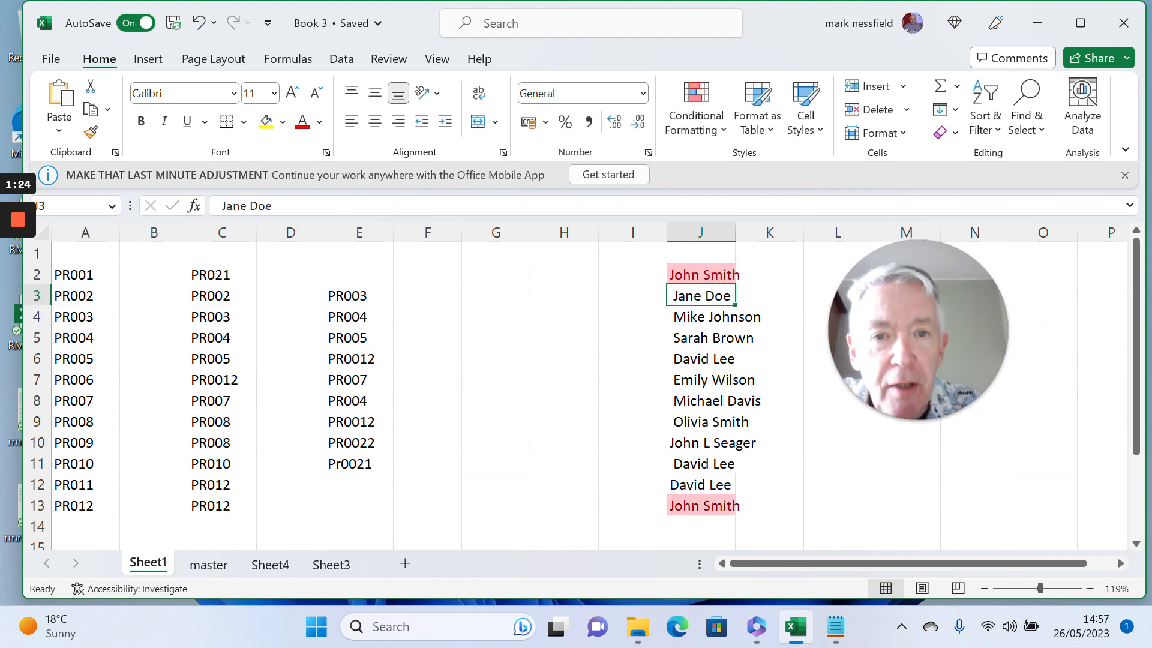
Step: Change the first letter of the surname in J13 to a lowercase s
click(701, 274)
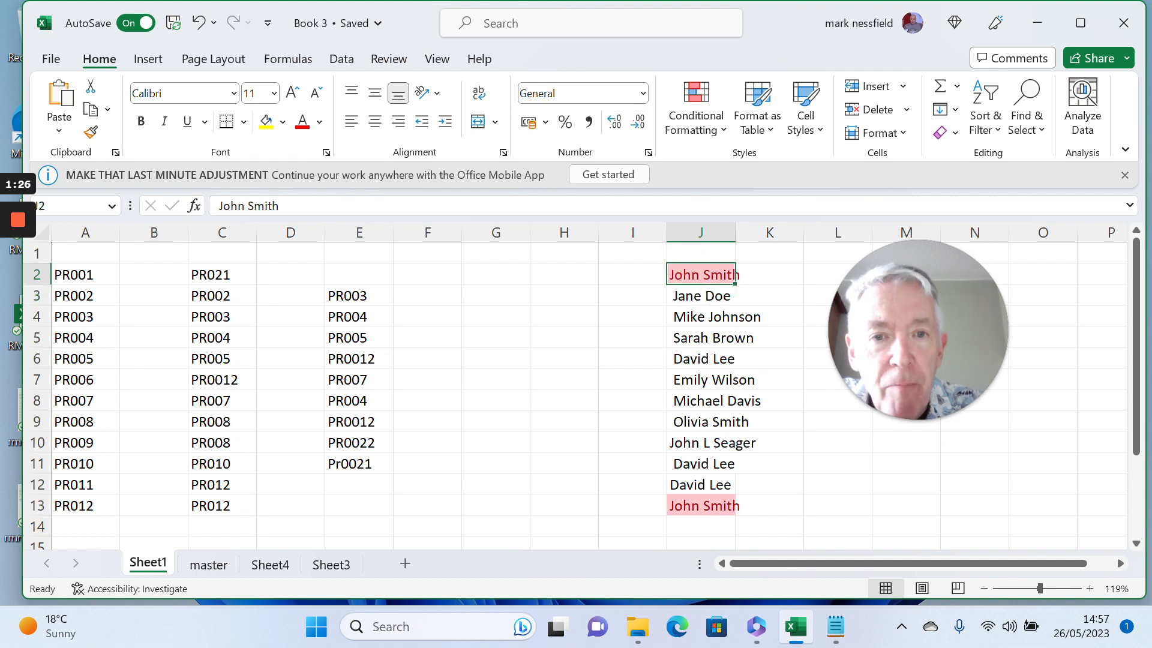
key(ctrl+Down)
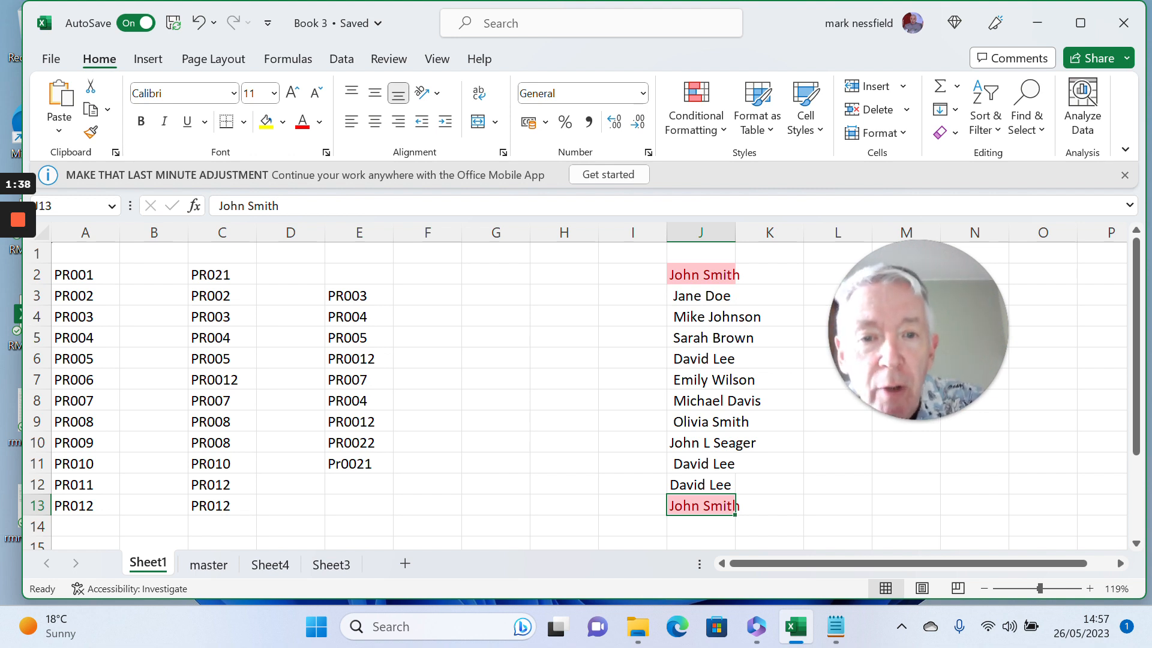
click(303, 207)
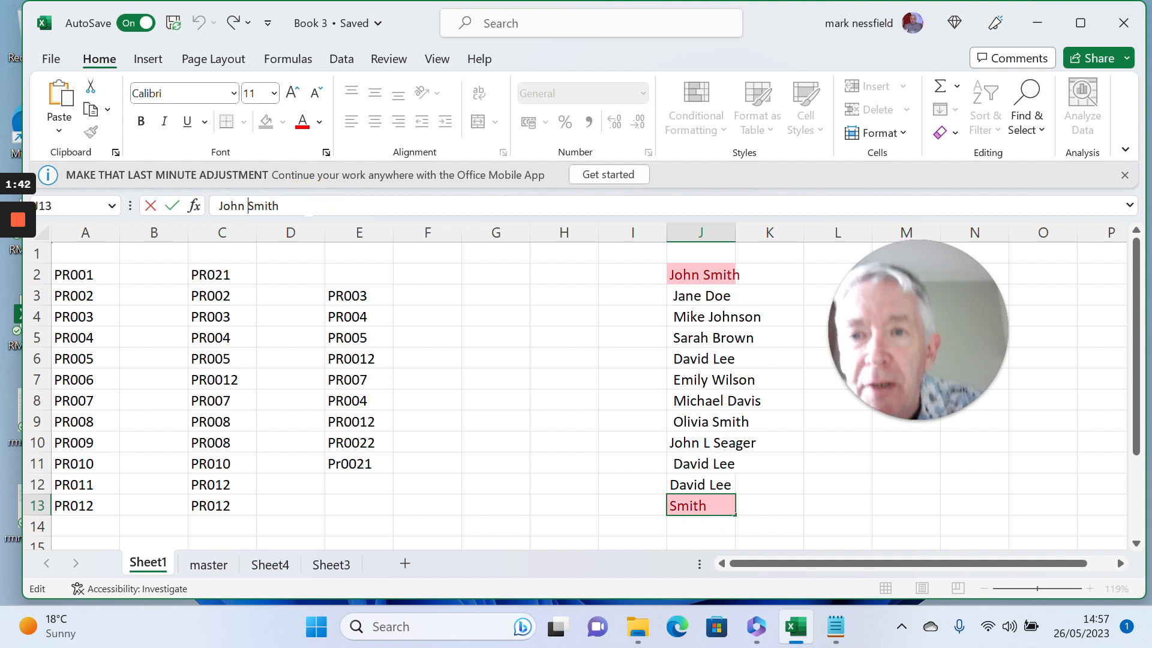
key(Delete)
text(s)
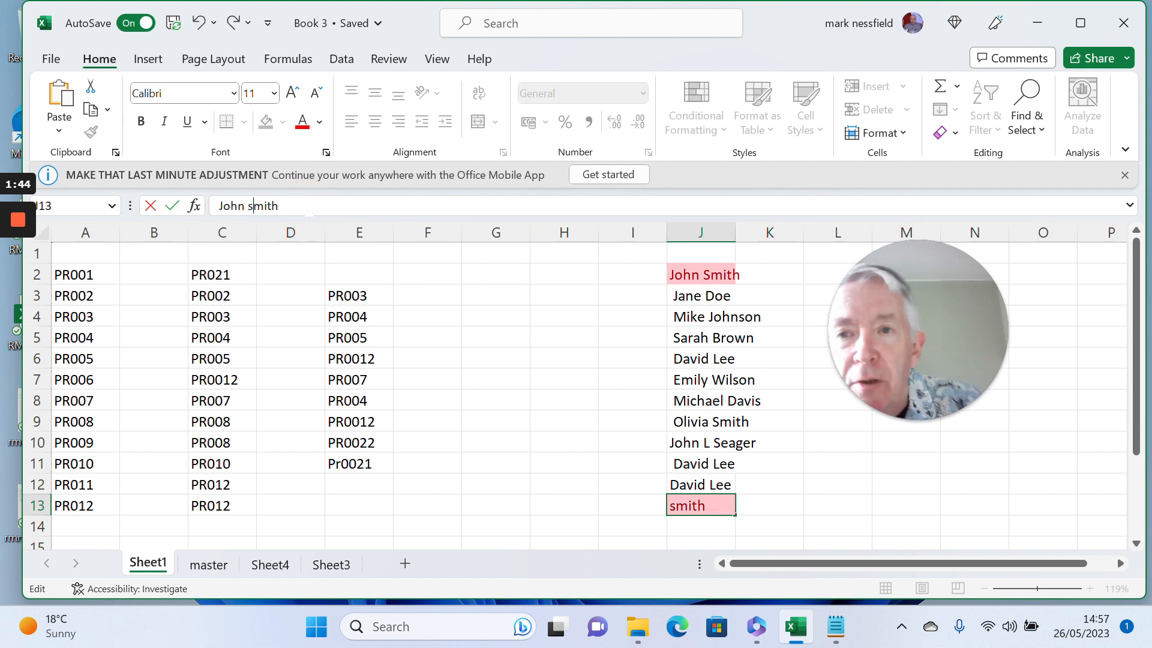
key(Return)
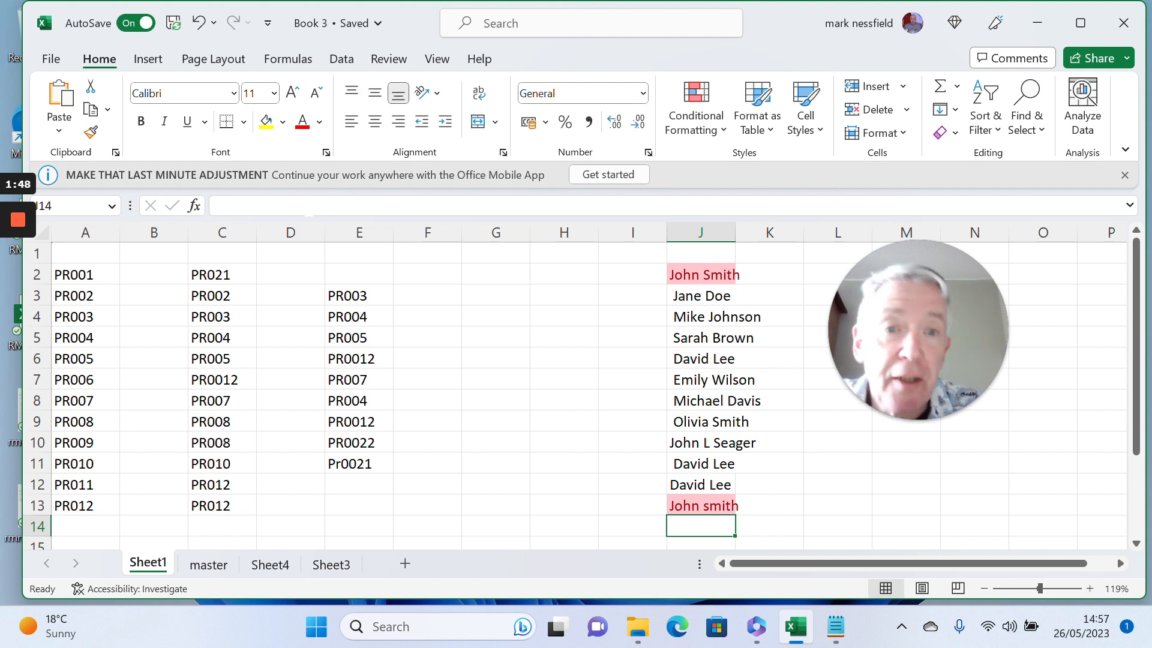
Step: Clear the conditional formatting rules from the entire sheet
click(701, 505)
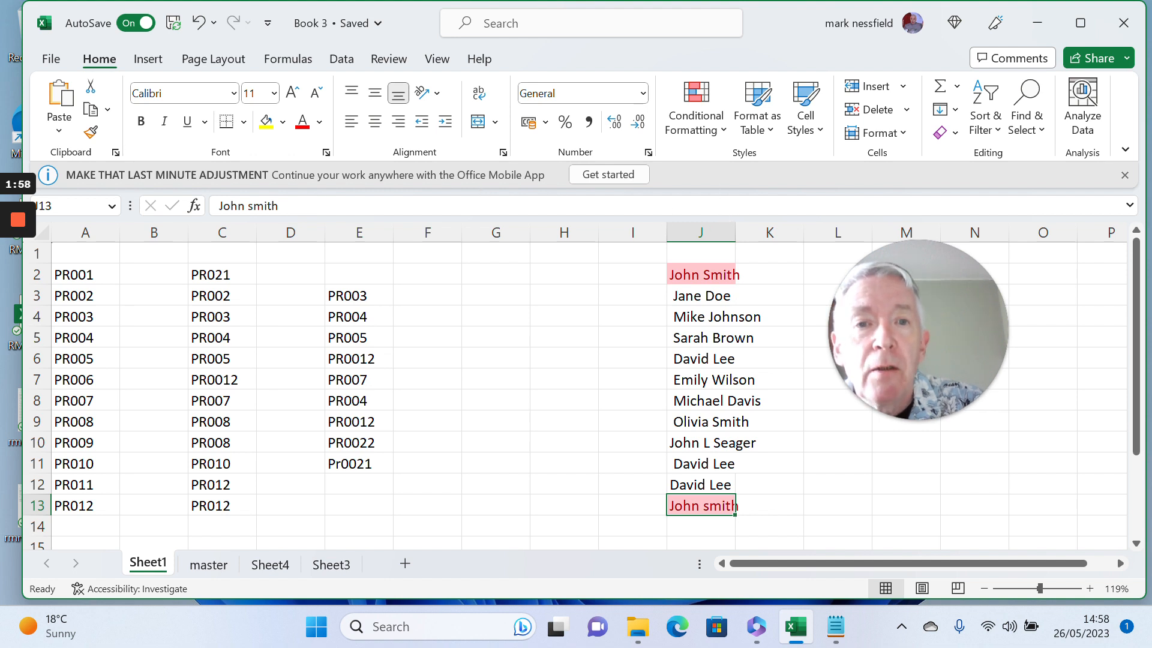
click(724, 133)
mouse_move(728, 405)
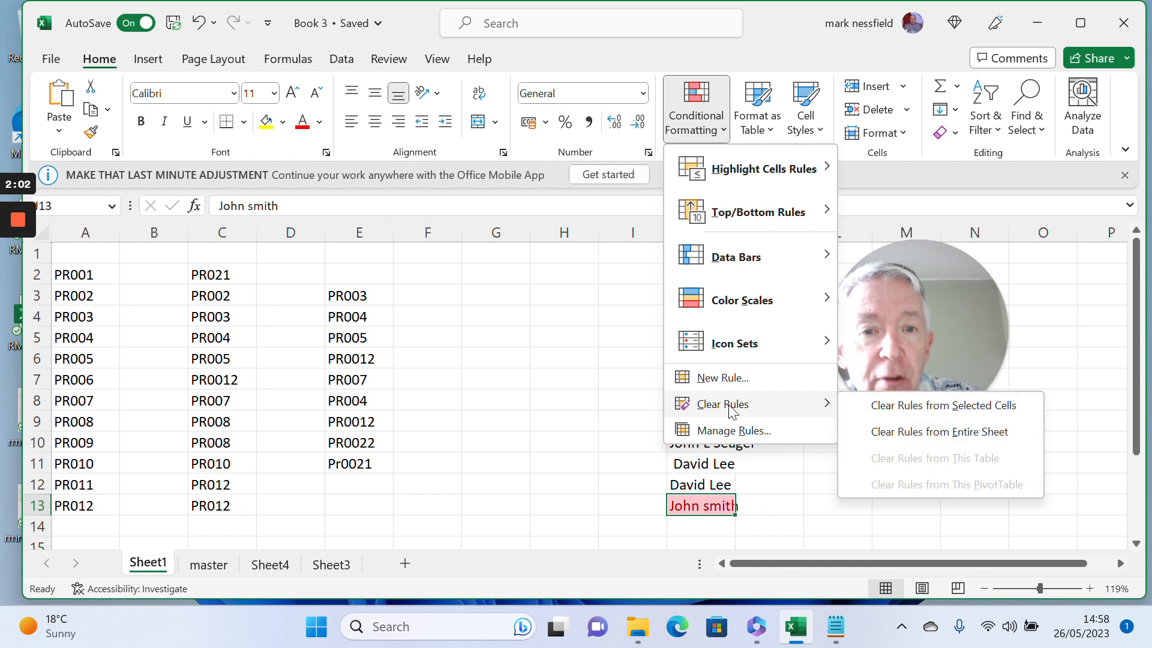
click(908, 433)
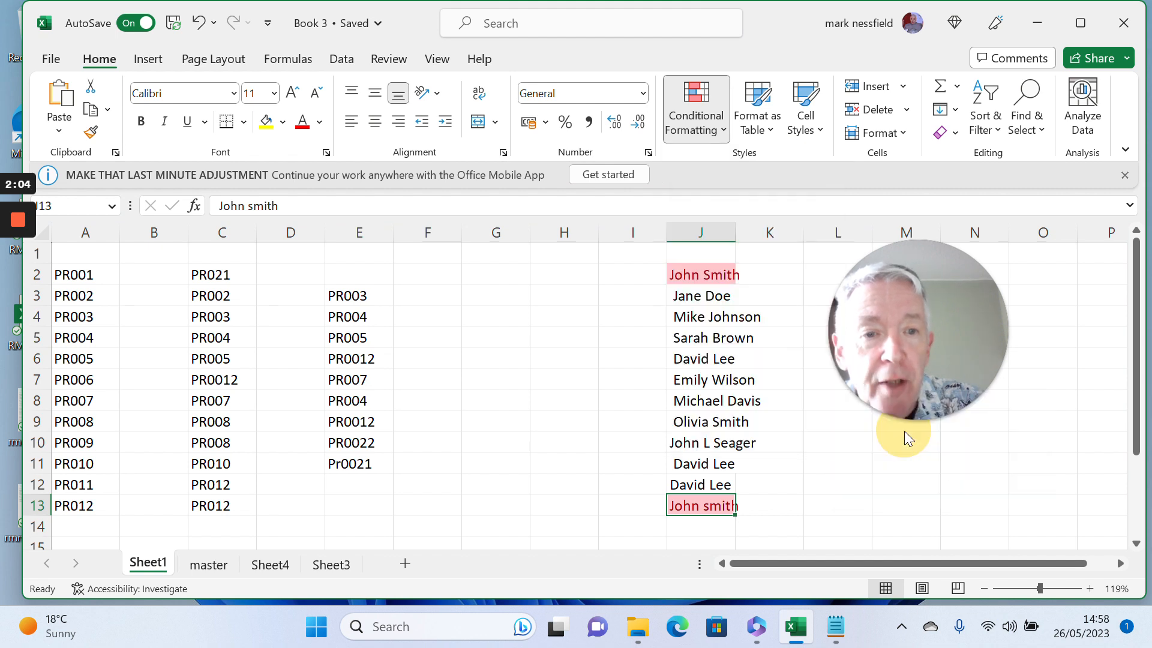
click(635, 484)
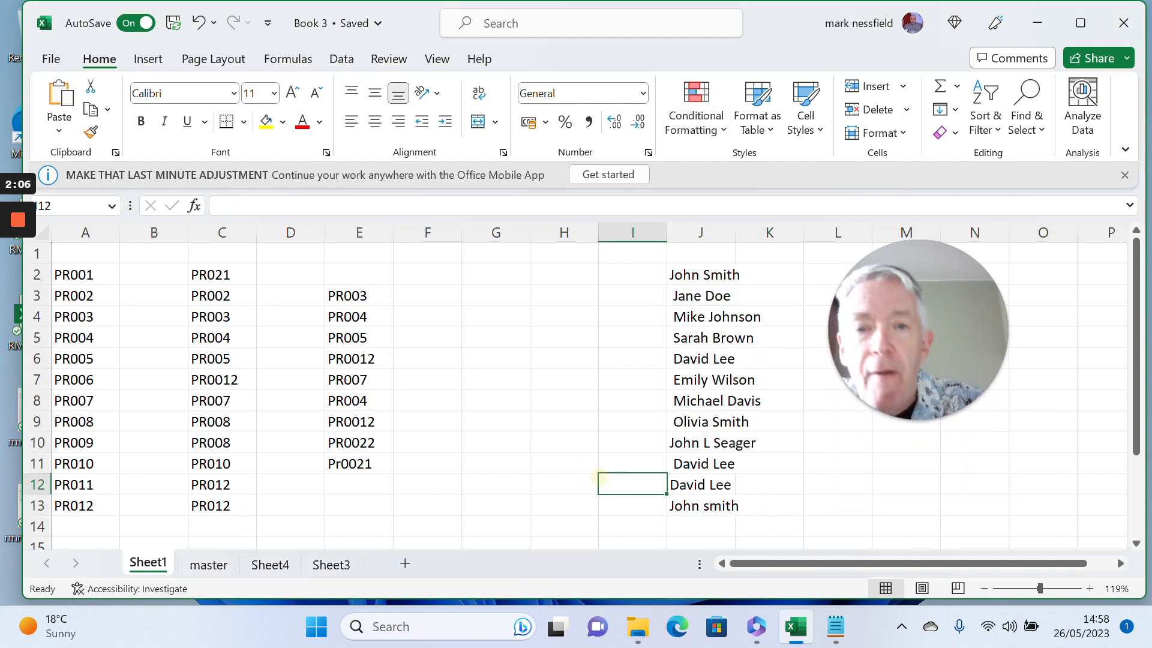
click(634, 542)
key(Down)
key(Down)
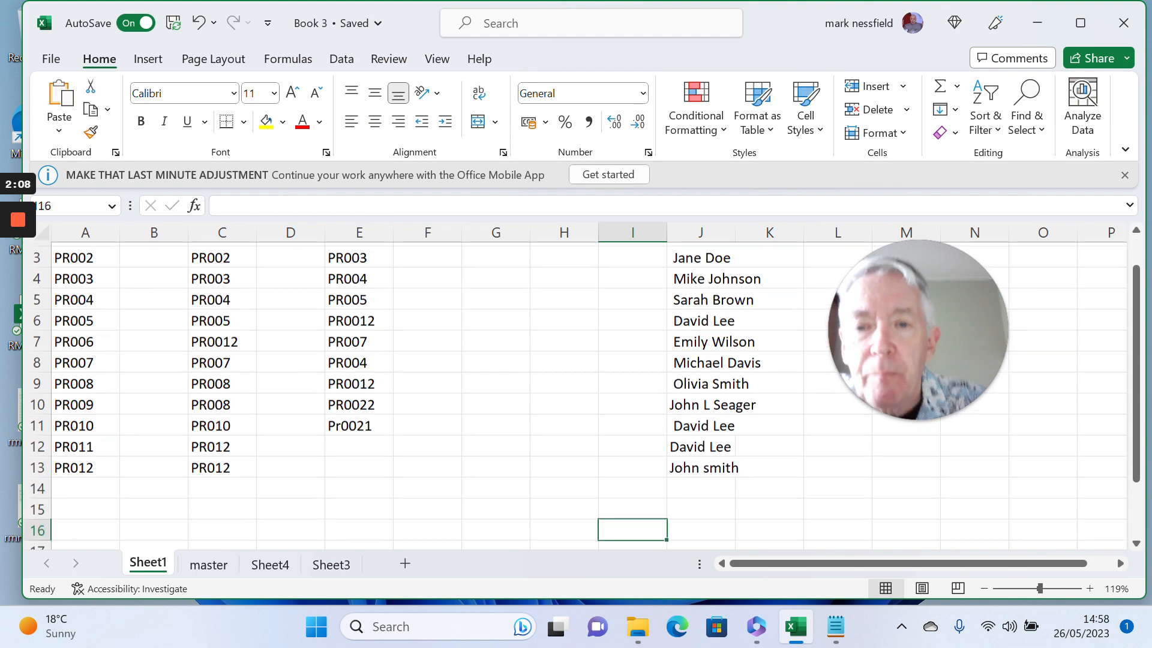
key(Left)
key(Left)
key(Left)
key(Left)
key(Left)
key(Left)
key(Left)
key(Left)
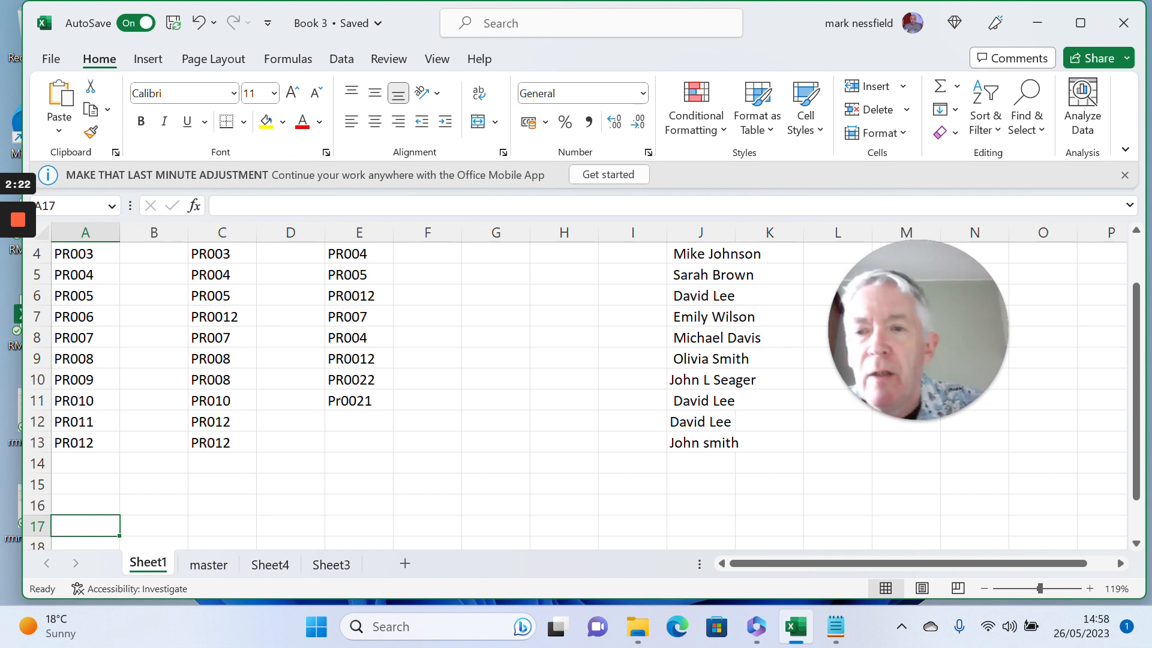
Step: On the master sheet, enter the heading Division in cell A12, below the employee name list
click(210, 564)
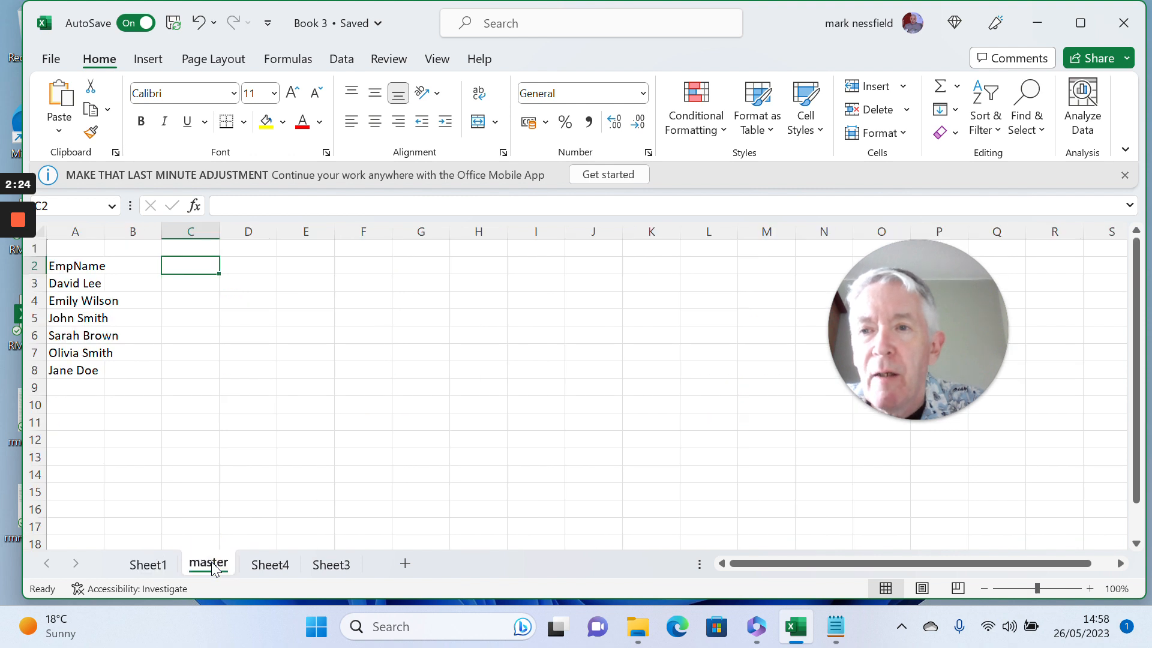
key(Down)
key(Down)
key(Down)
key(Down)
key(Down)
key(Down)
key(Down)
key(Down)
key(Down)
key(Down)
key(Down)
key(Down)
key(Down)
key(Down)
key(Down)
key(Down)
key(Down)
key(Down)
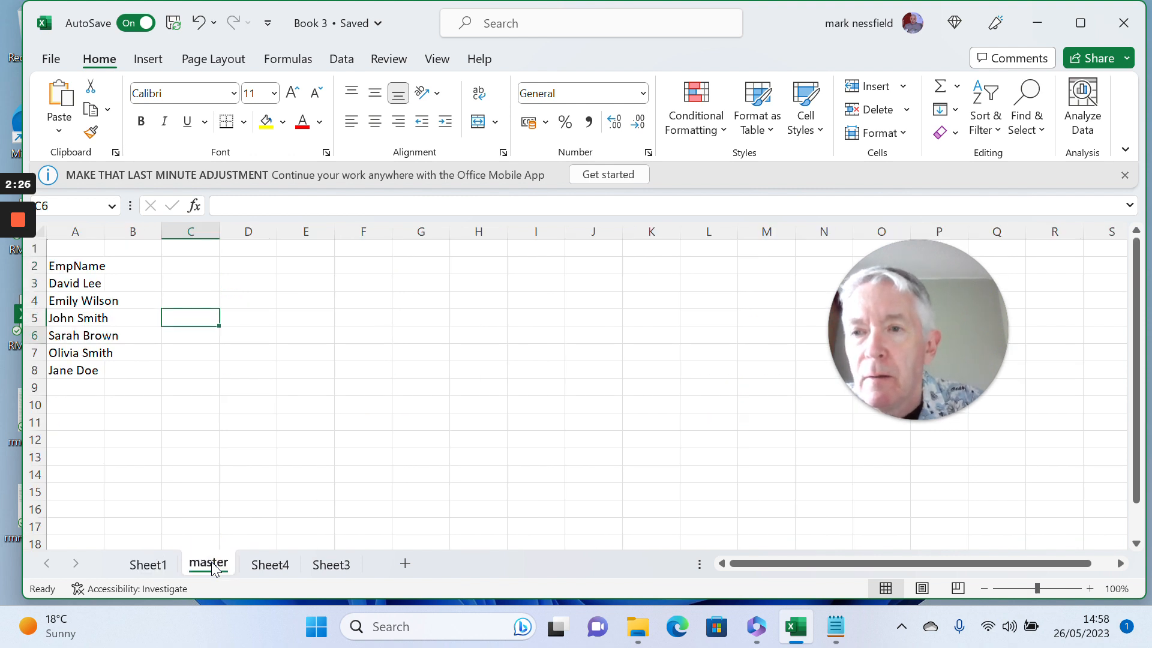
key(Up)
key(Up)
key(Up)
key(Up)
key(Up)
key(Up)
key(Up)
key(Up)
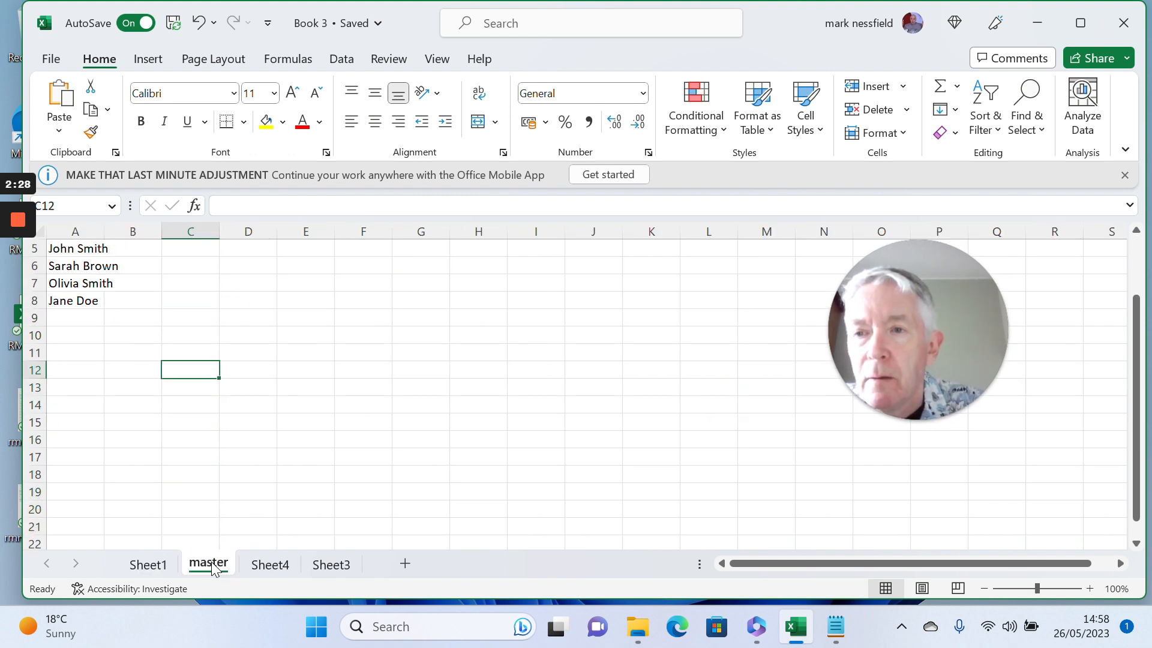
key(Left)
key(Left)
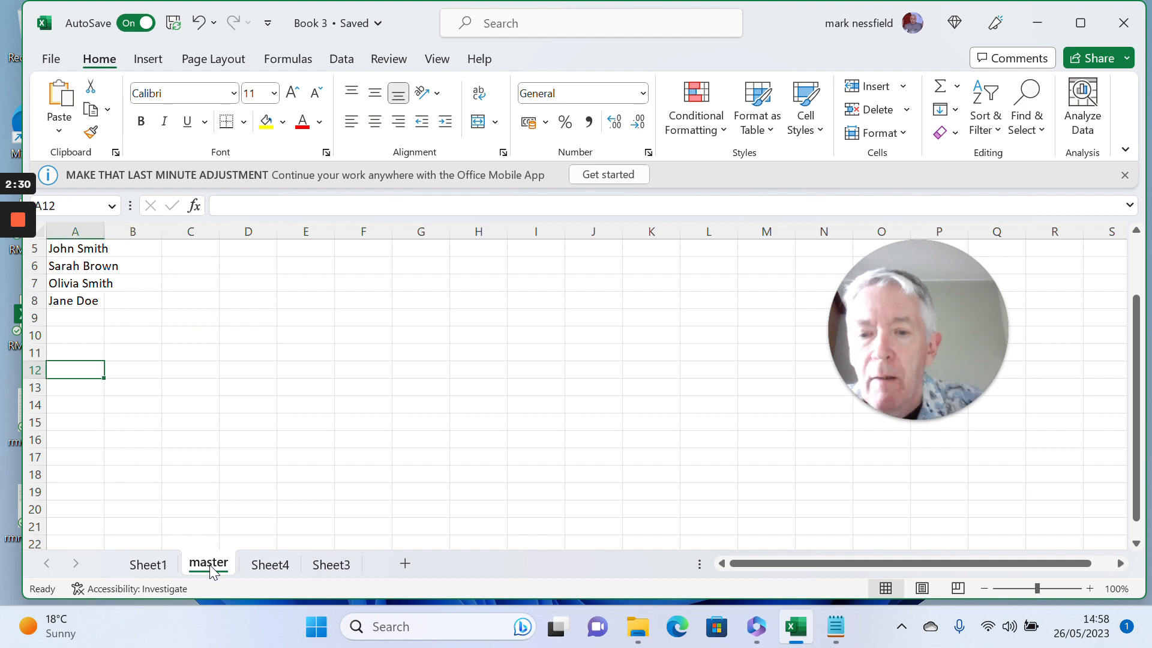
text(Div)
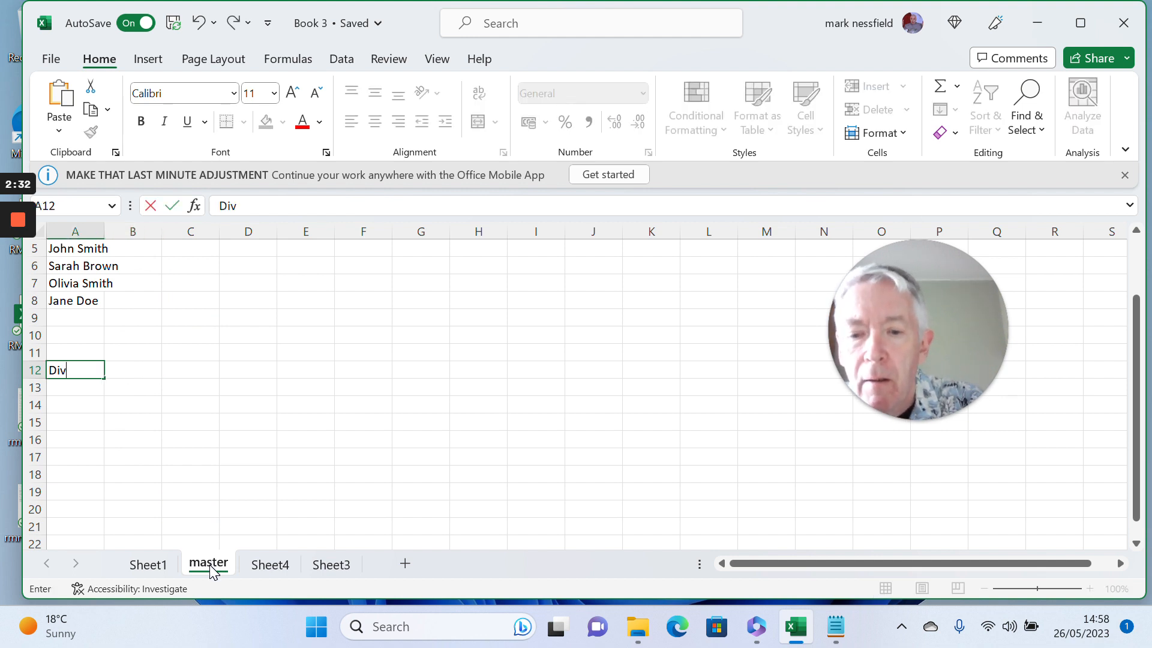
text(ision)
key(Return)
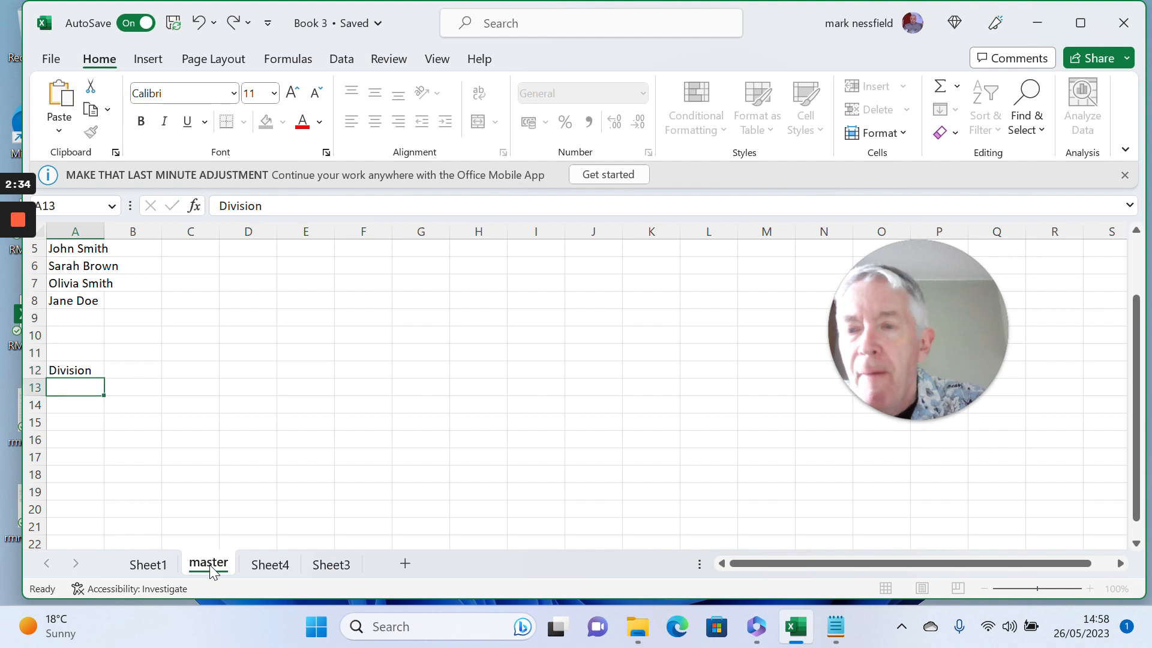
Step: List the divisions Midlands, North, South and West in cells A13 to A16 under the Division heading
text(Midlands)
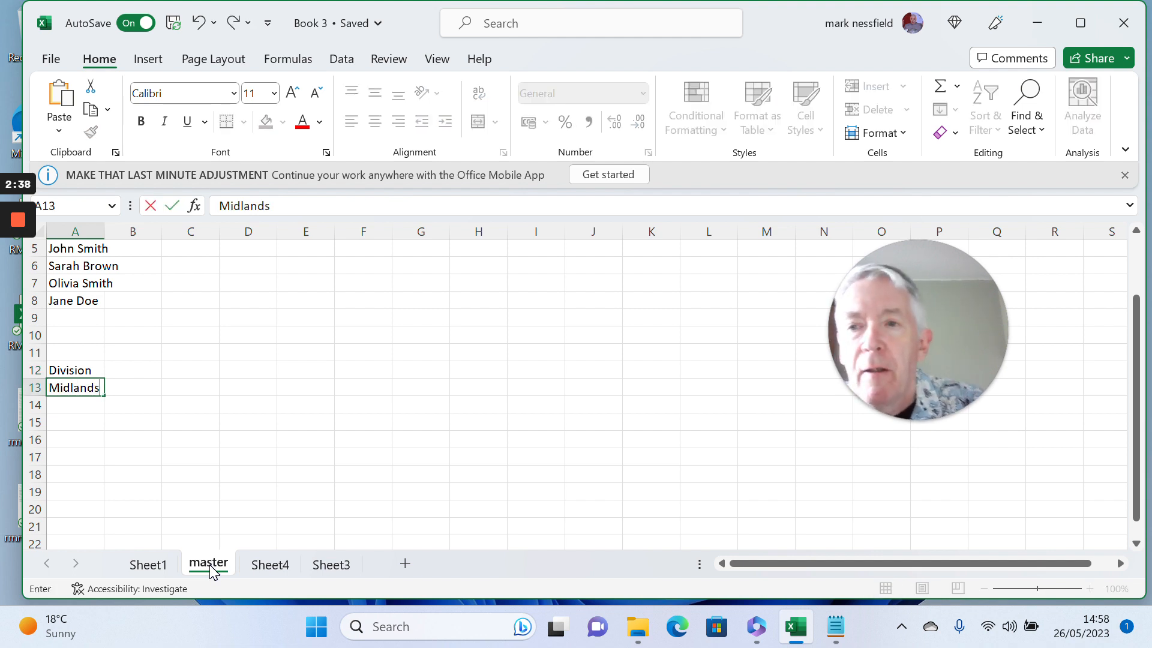
key(Return)
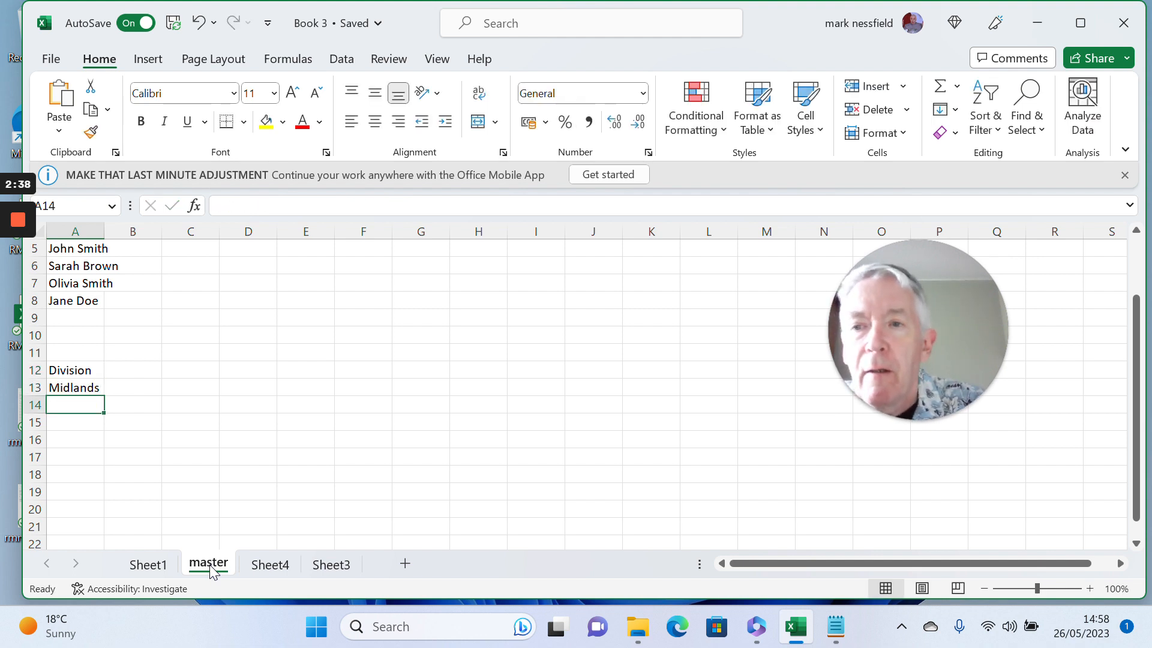
text(North)
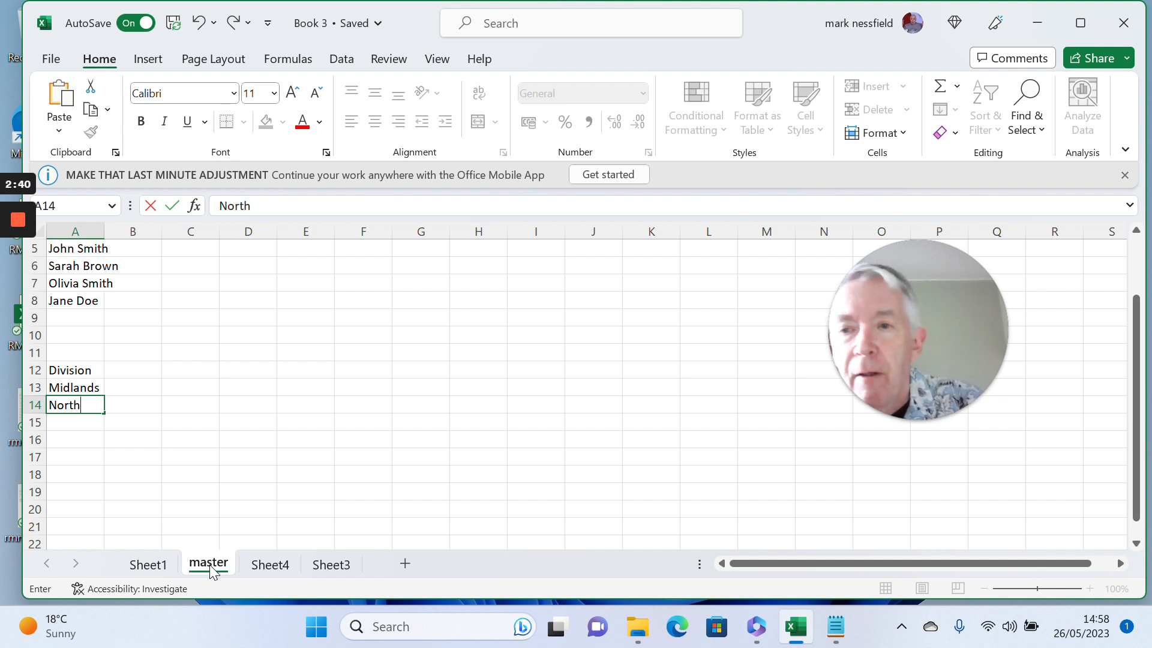
key(Return)
text(South)
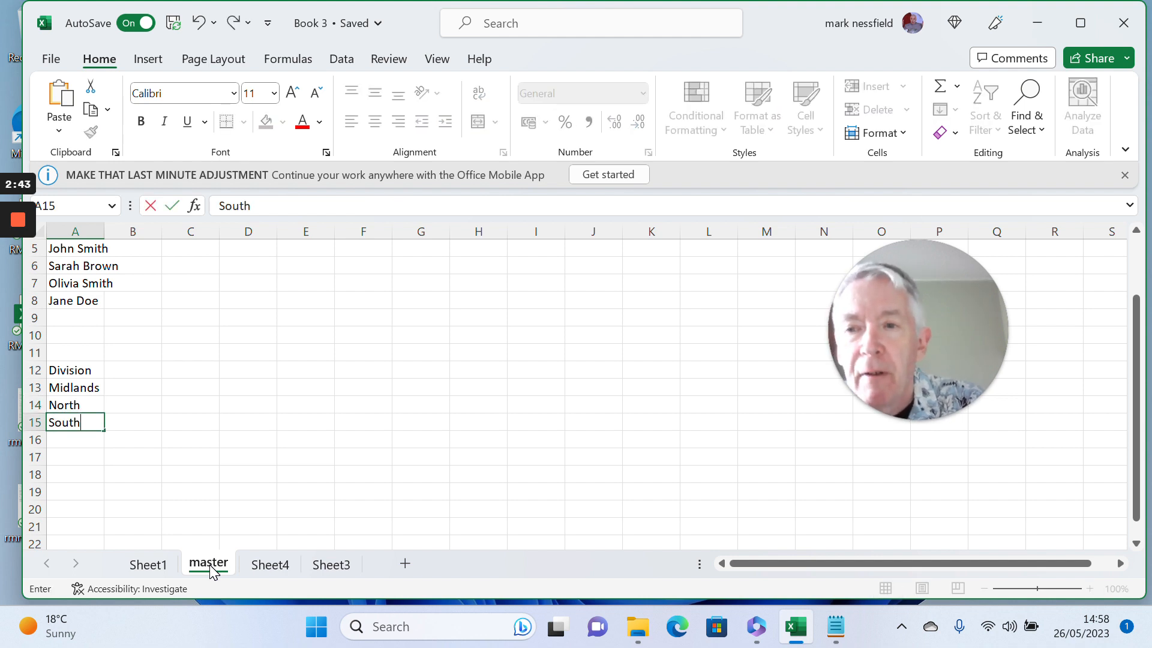
key(Return)
text(West)
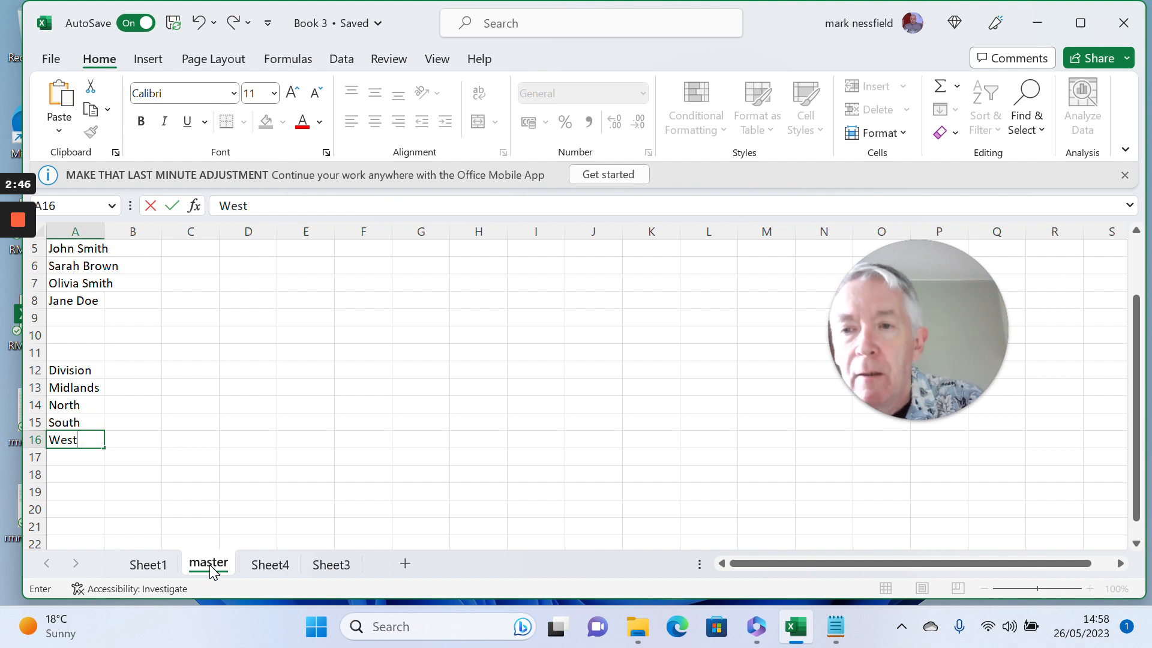
key(Return)
Step: On Sheet1, apply list data validation to cell A17 with the source North,South,Midlands,West
click(165, 563)
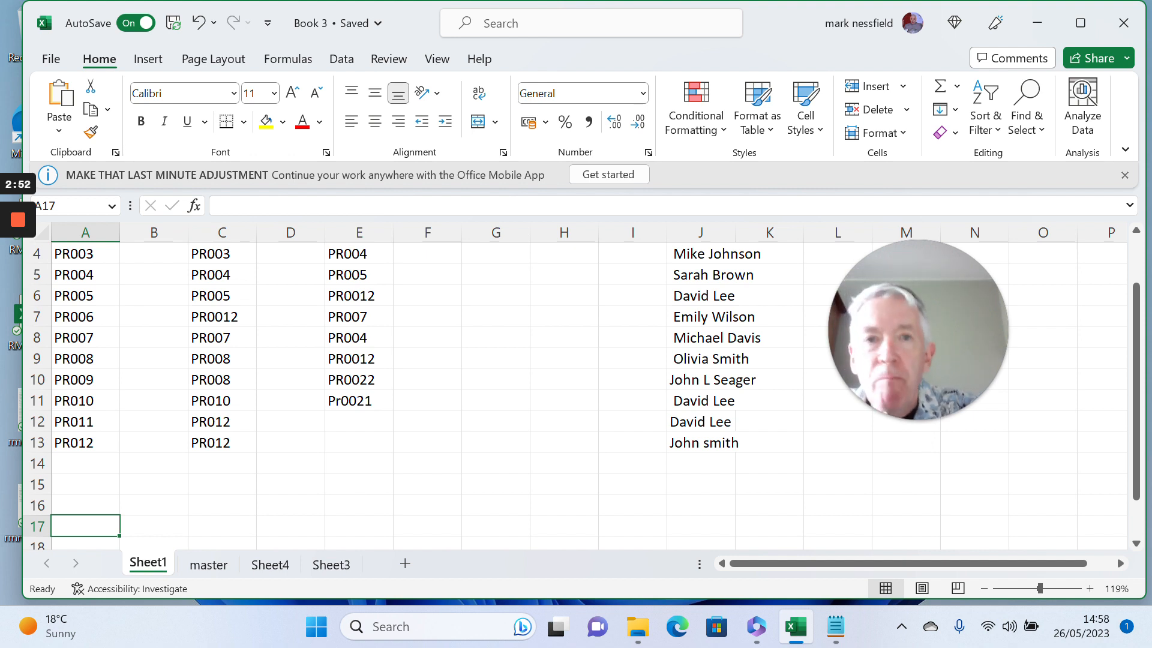
click(343, 59)
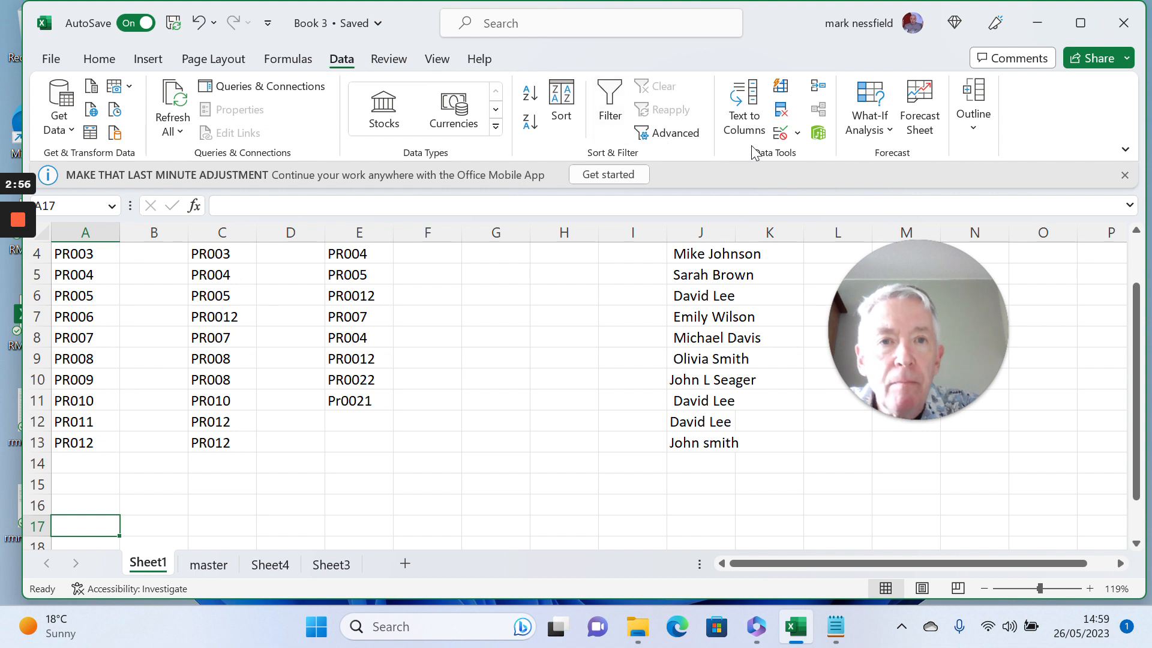
click(797, 133)
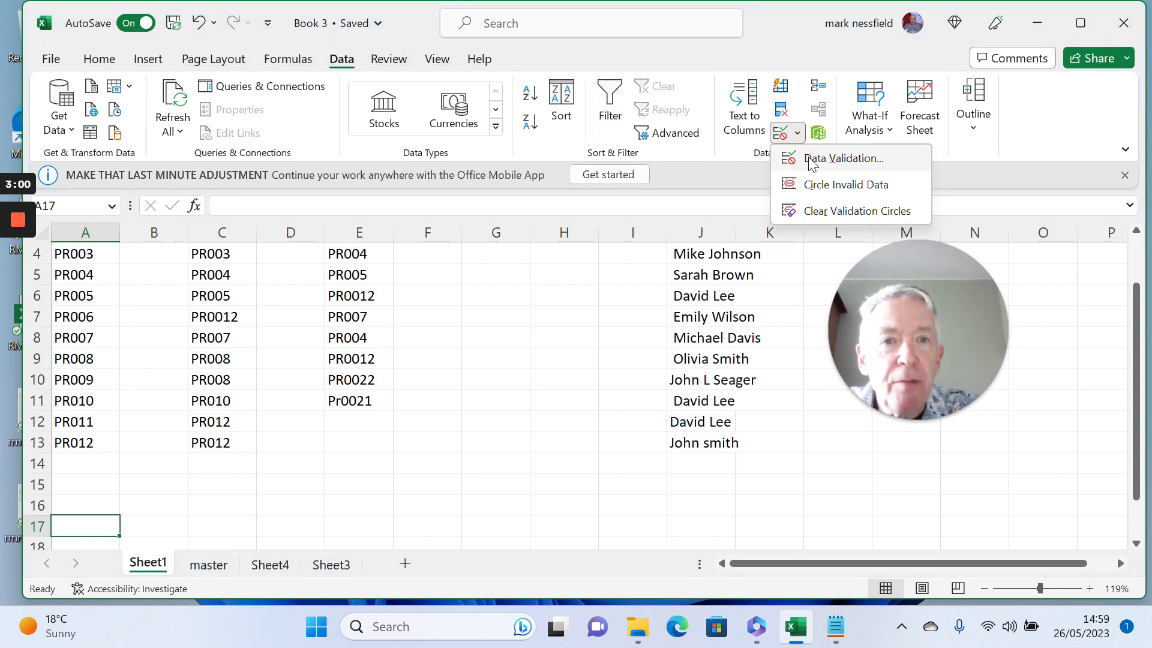
click(807, 158)
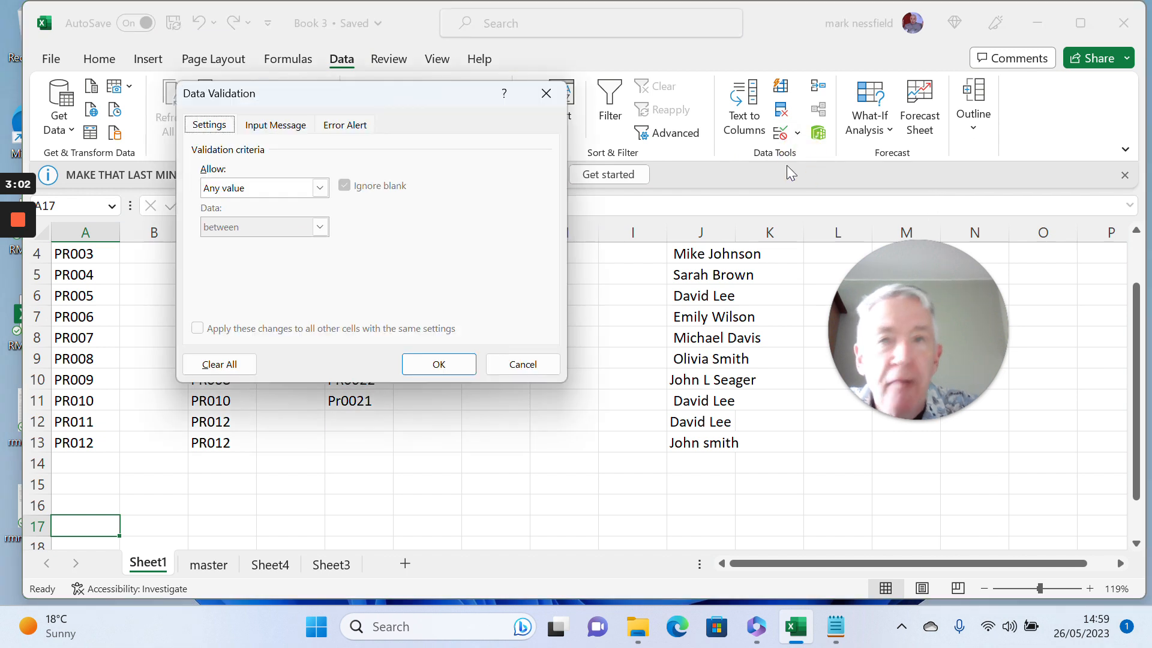
click(320, 188)
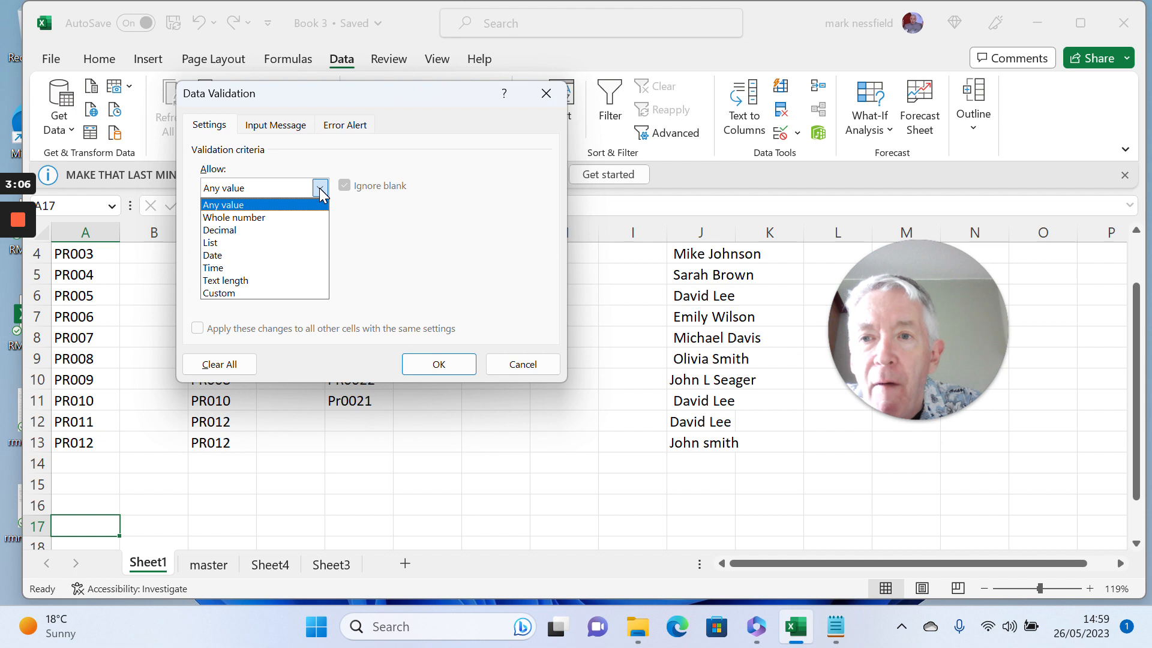
click(226, 243)
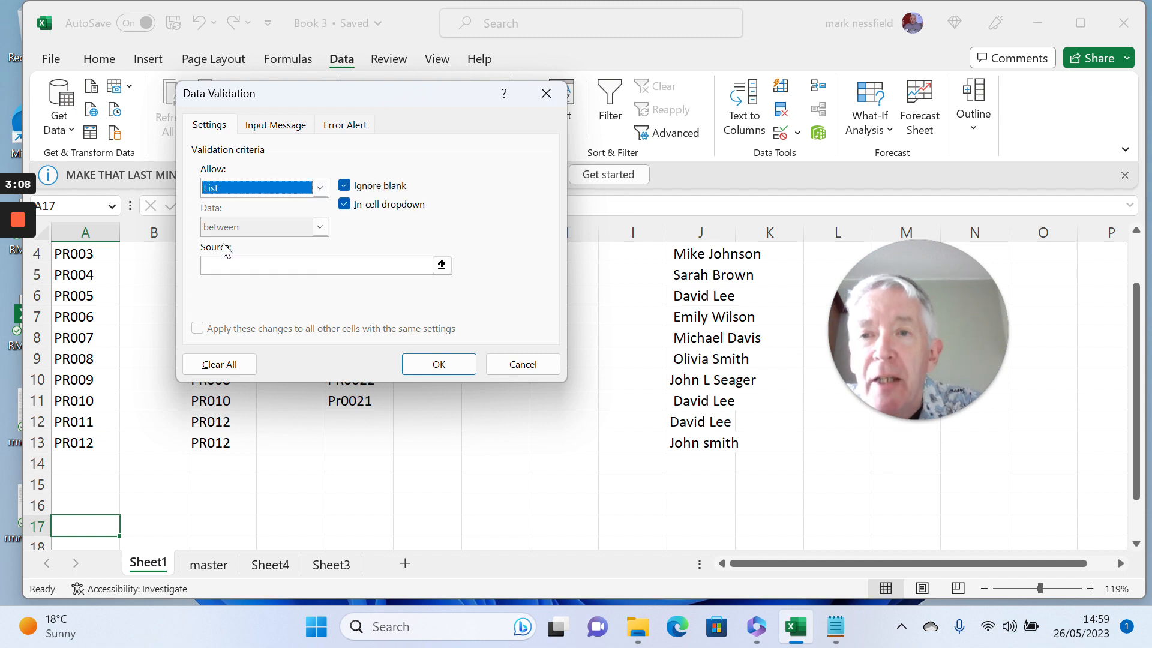
click(431, 265)
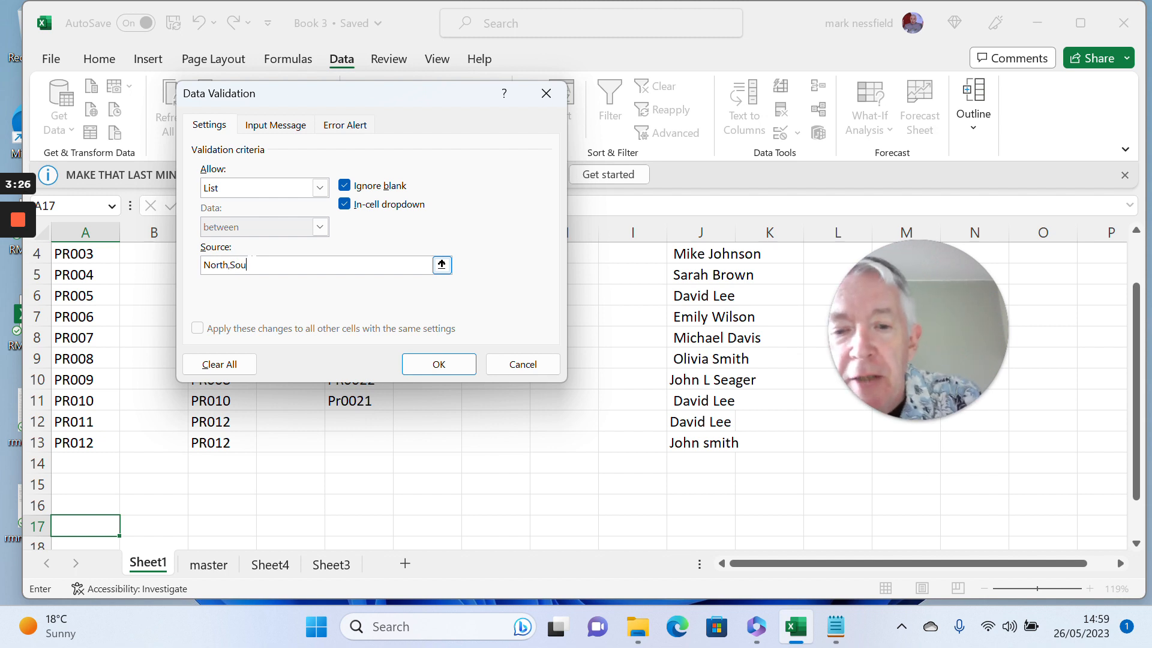
text(th,Midlands,West)
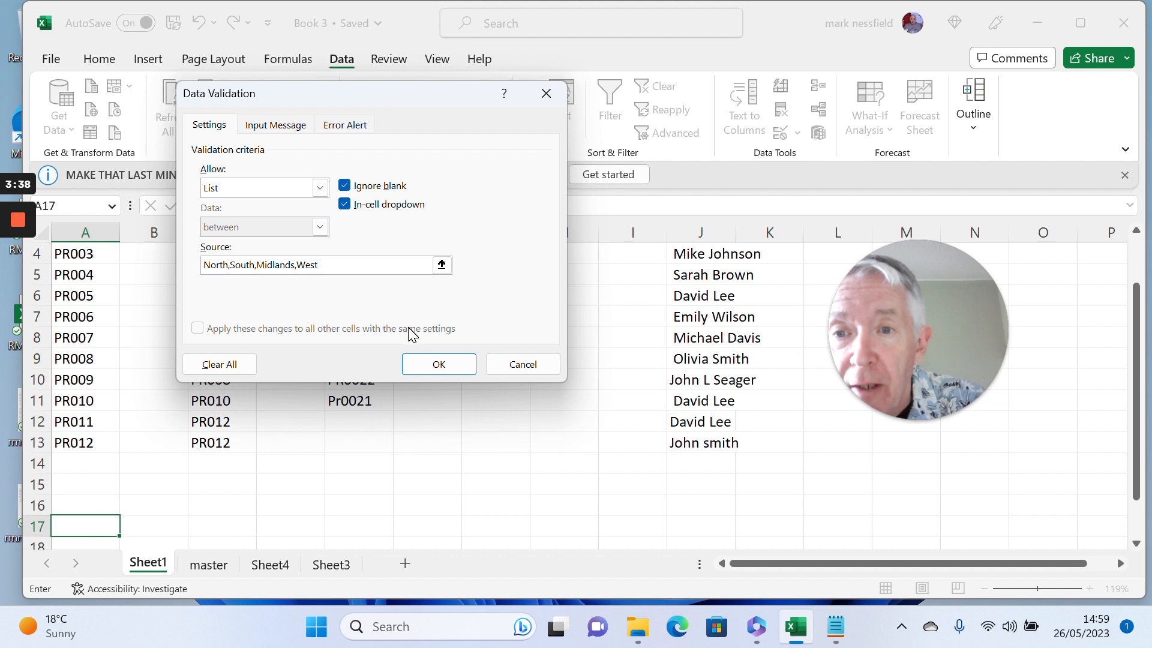
click(431, 366)
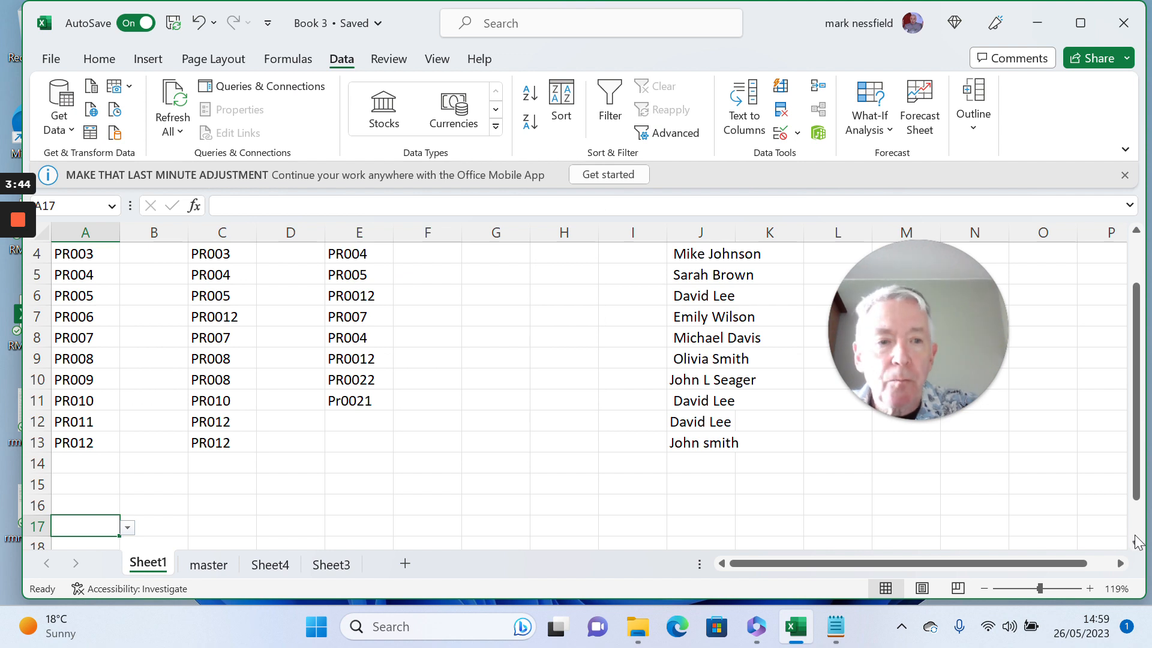
Step: Test the validation in A17 by choosing South from its drop-down list, and clear the cell
scroll(1135, 543, down, 2)
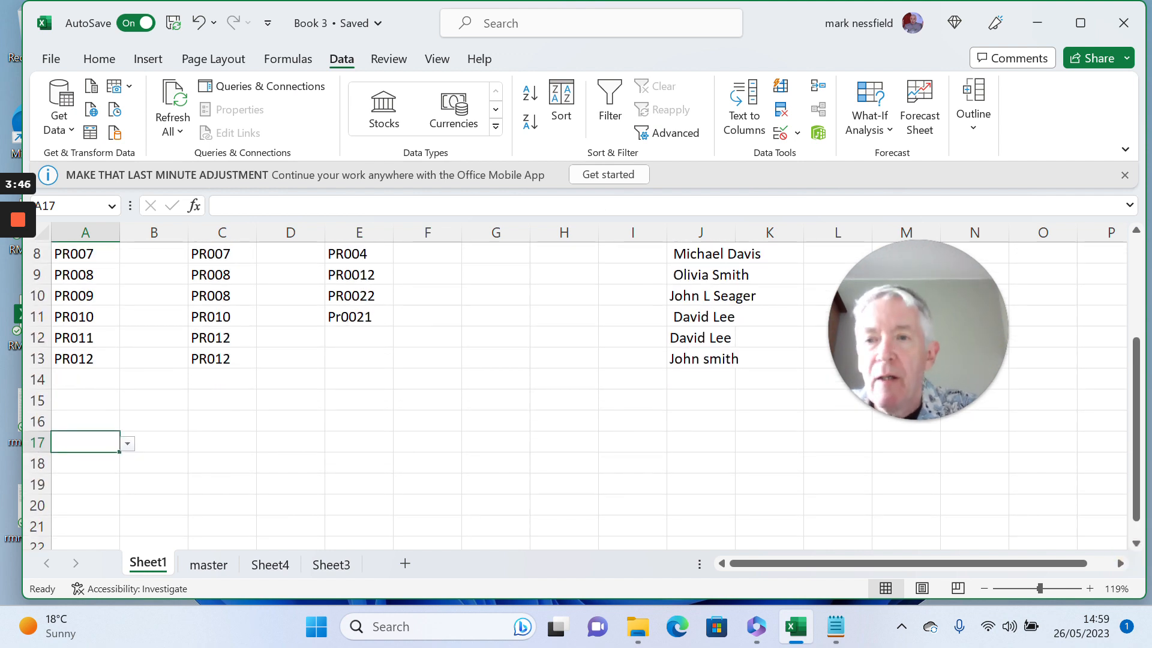
click(128, 444)
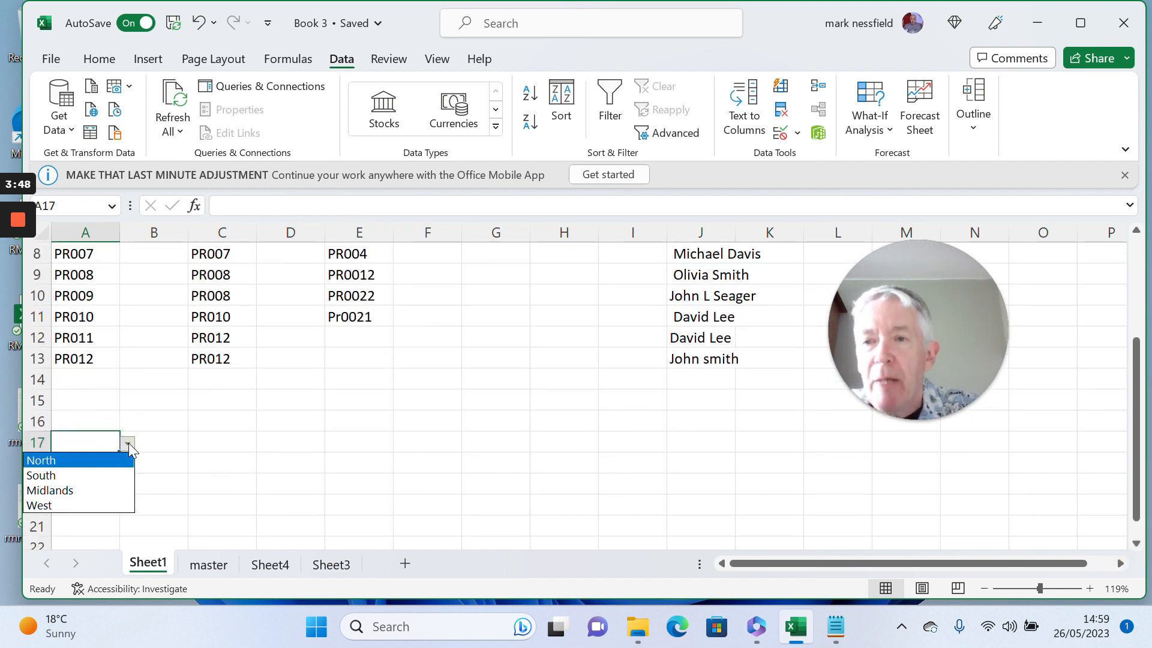
click(80, 475)
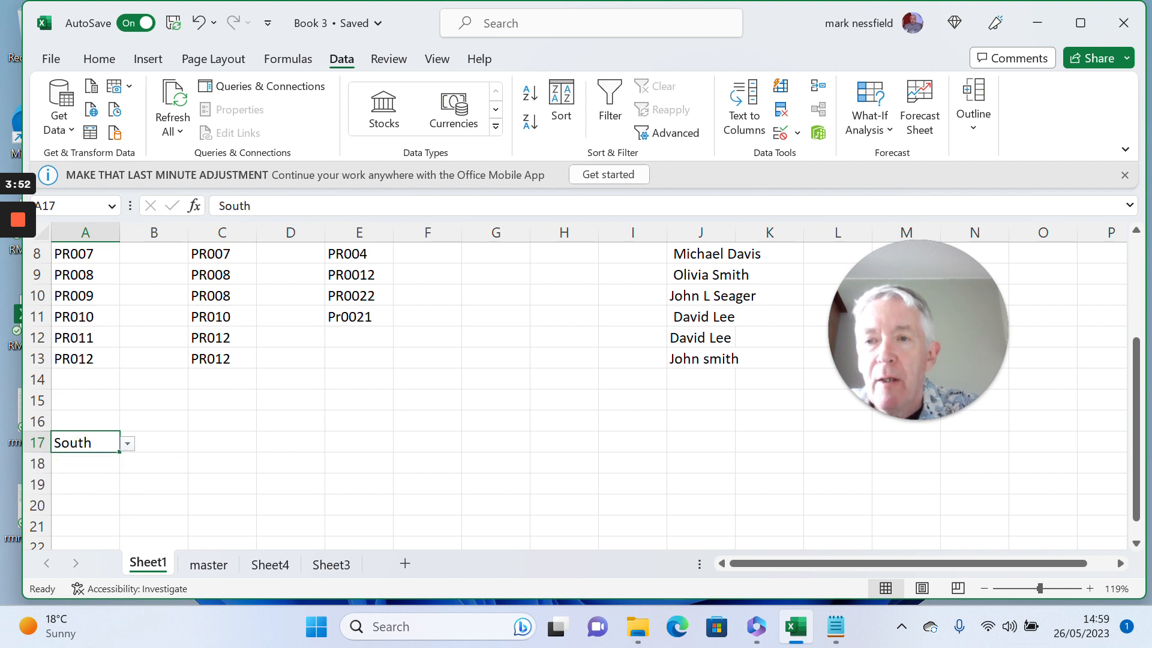
key(Delete)
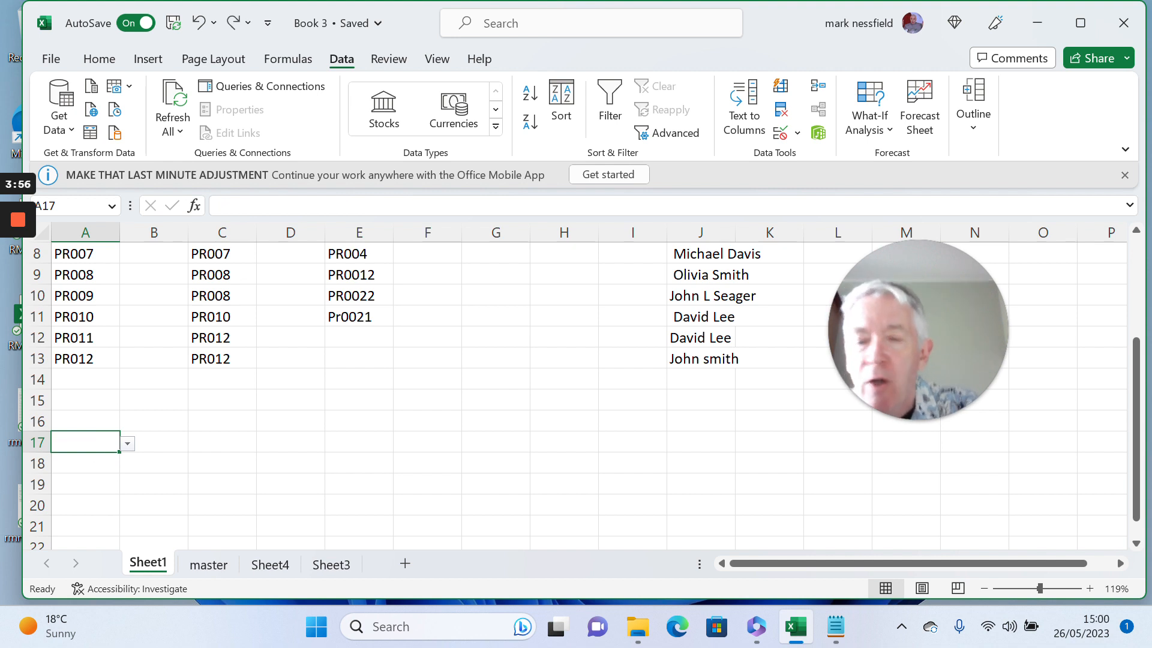
Step: Copy cell A17 and paste only its validation into A18:A27 with Paste Special
key(ctrl+c)
key(Down)
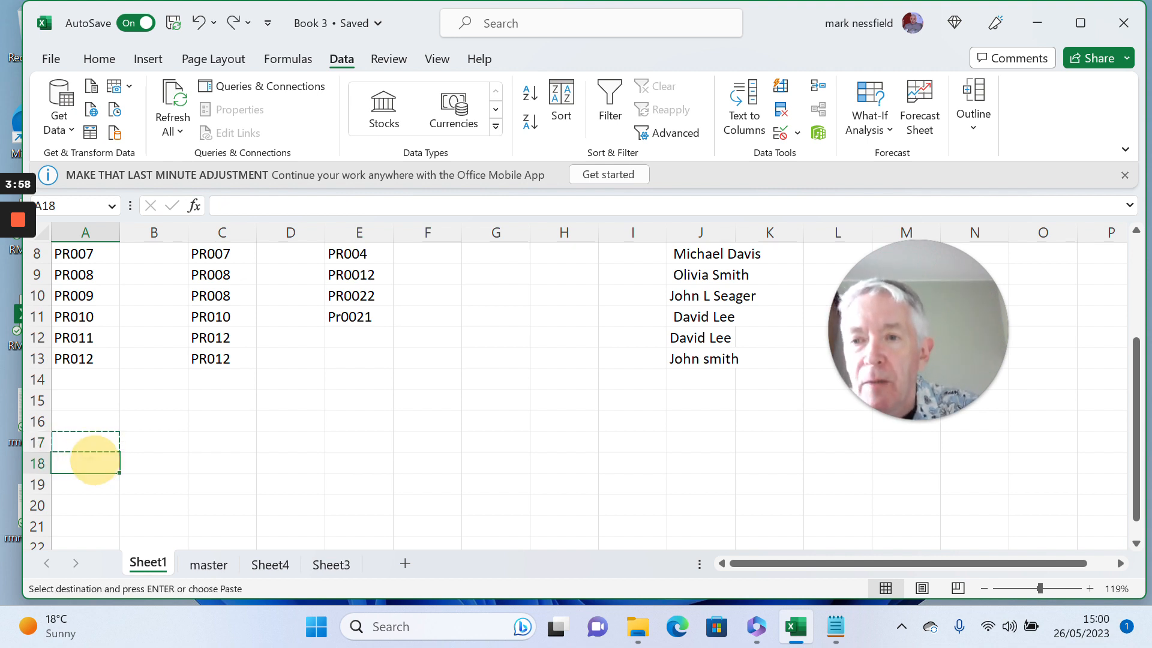
key(shift+Down)
key(shift+Down)
key(shift+Down)
key(shift+Down)
key(shift+Down)
key(shift+Down)
key(shift+Down)
key(shift+Down)
key(shift+Down)
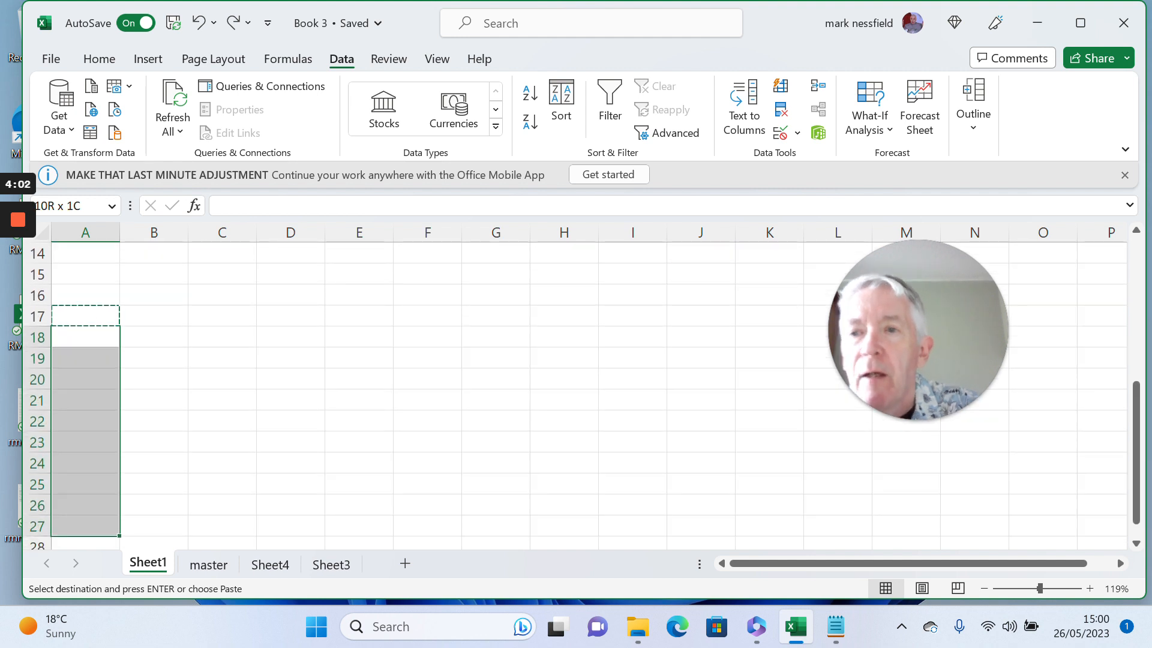
right_click(99, 414)
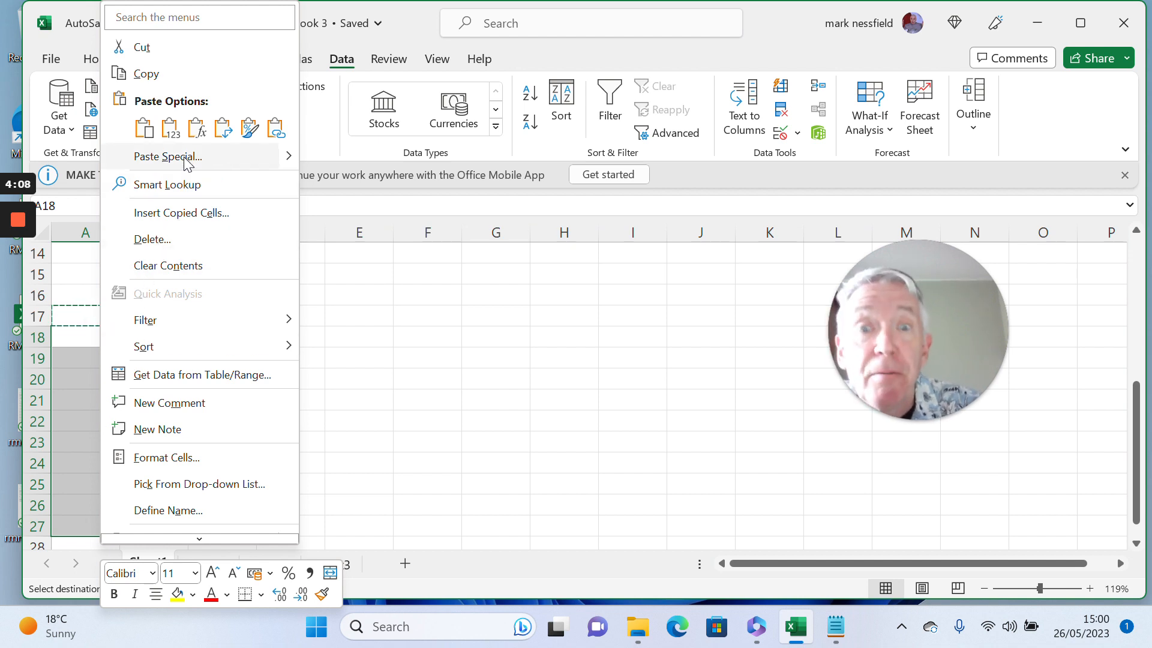
click(185, 158)
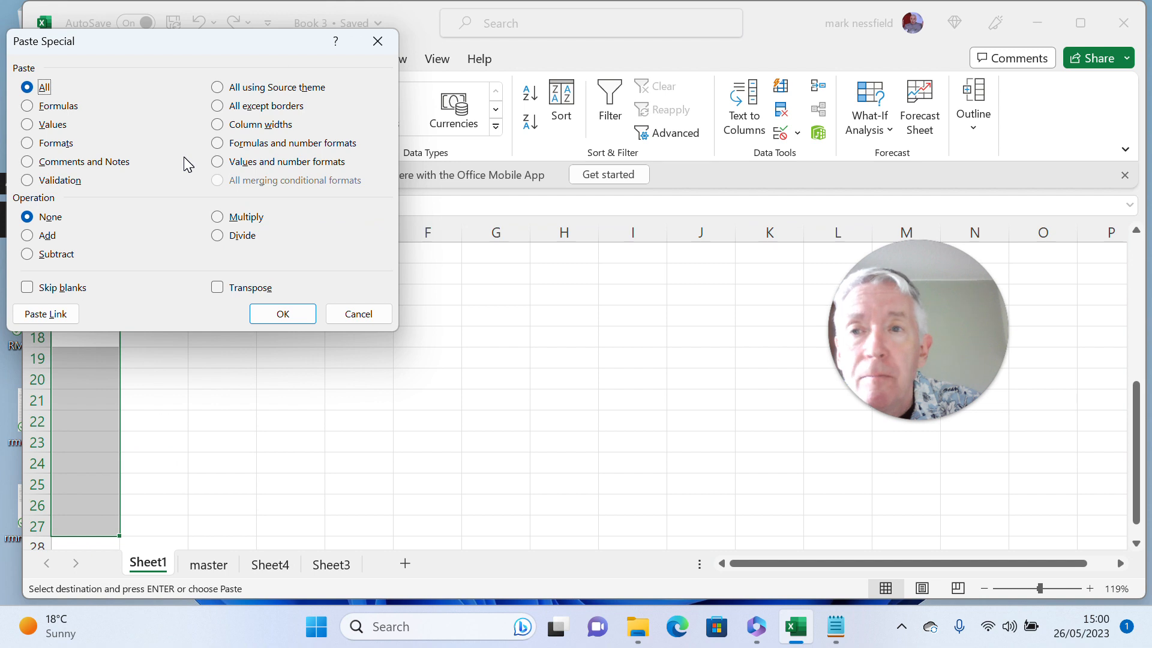
click(29, 182)
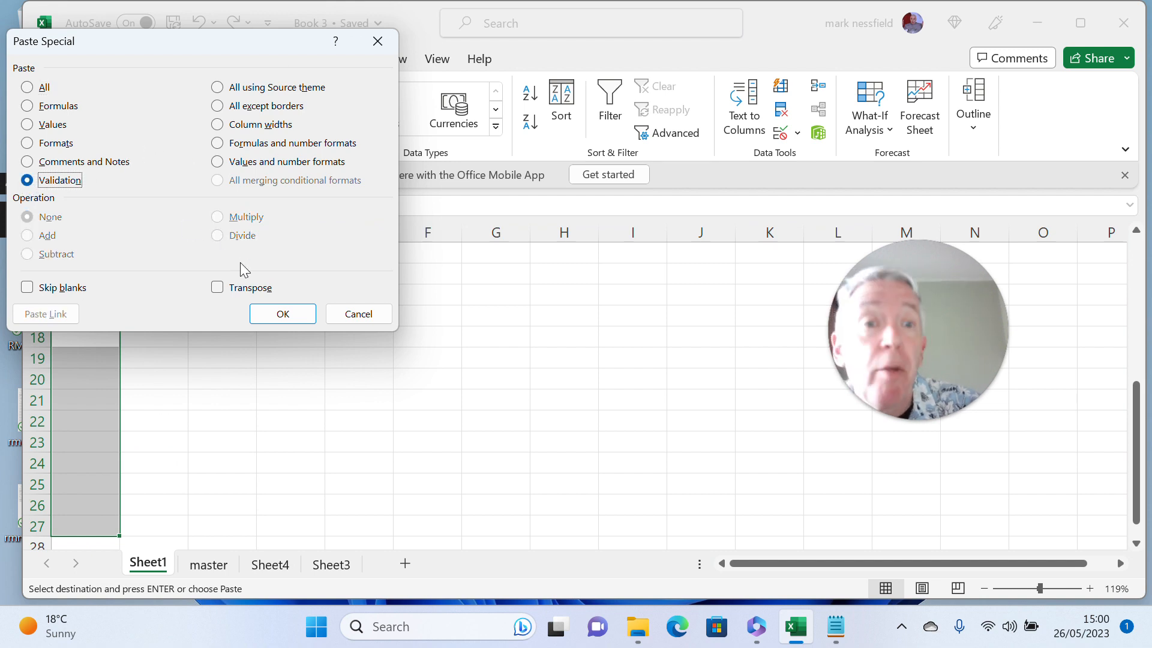
click(282, 314)
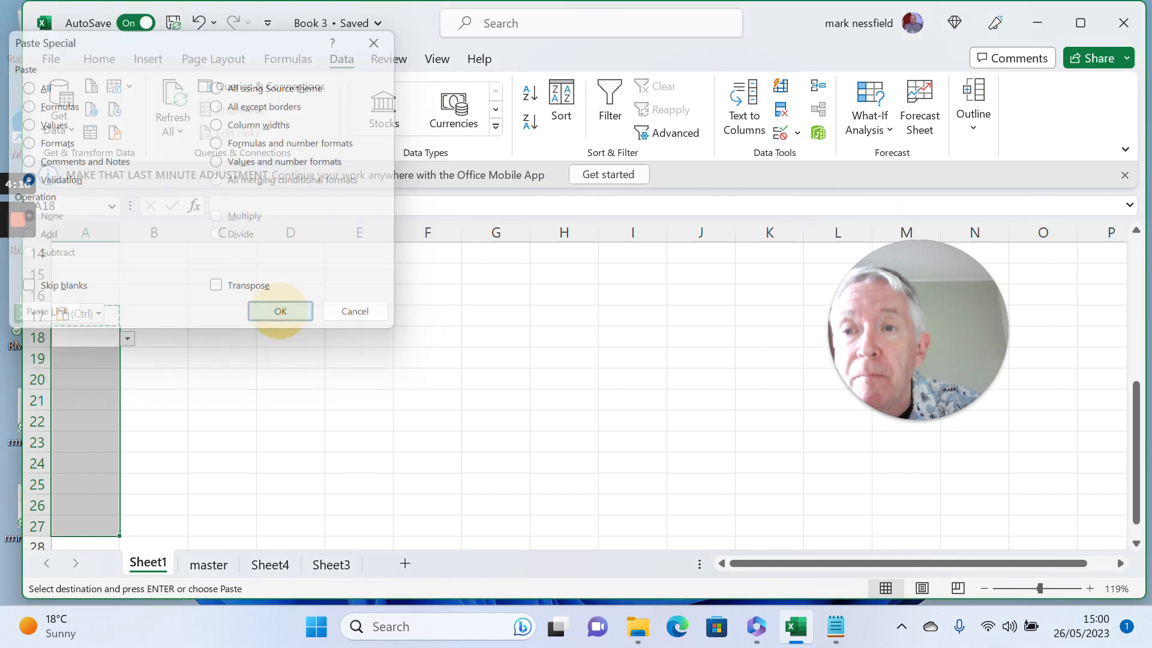
Step: Check the drop-down options in A19 and enter North in that cell by hand
click(90, 358)
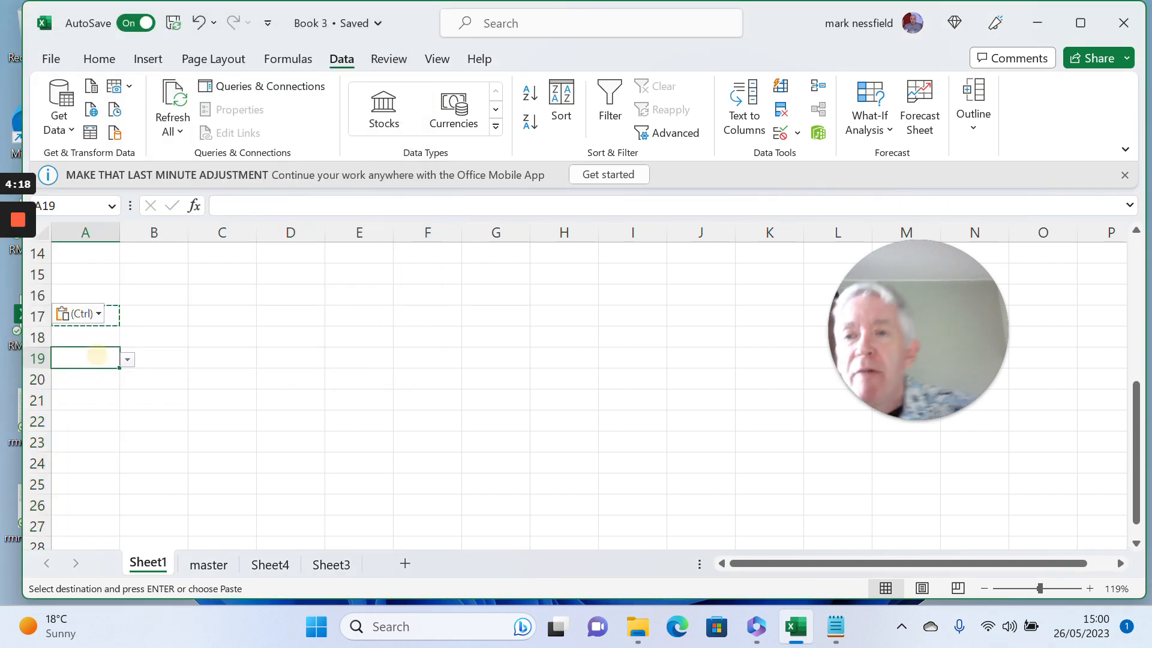
click(128, 360)
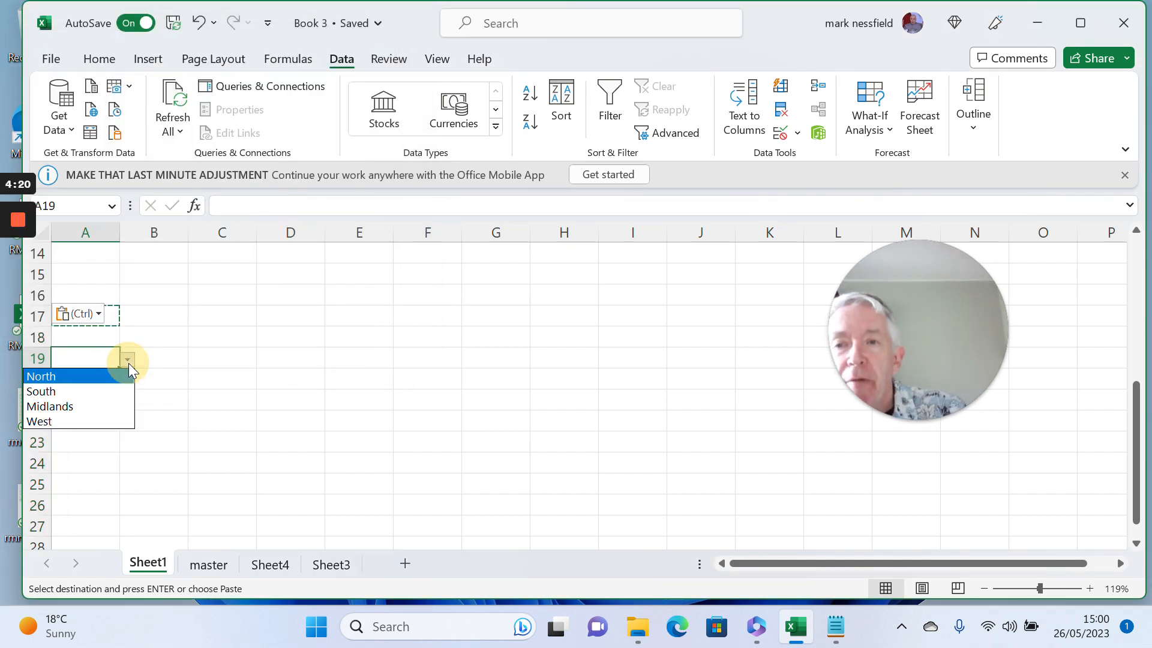
click(90, 356)
text(N)
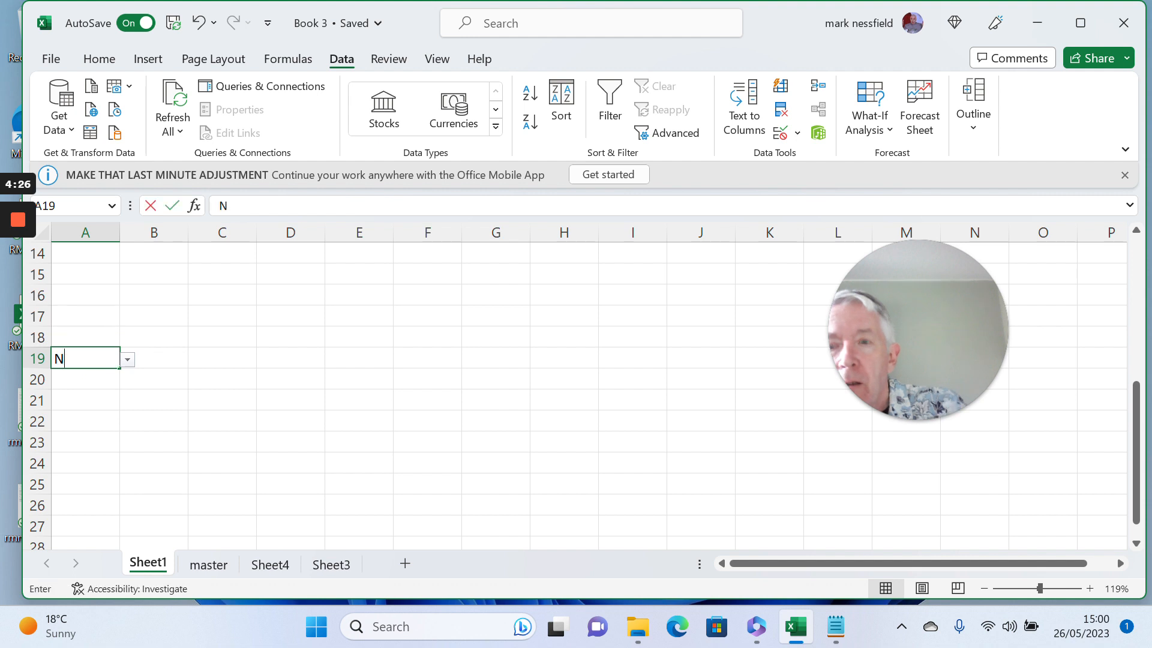
text(ort)
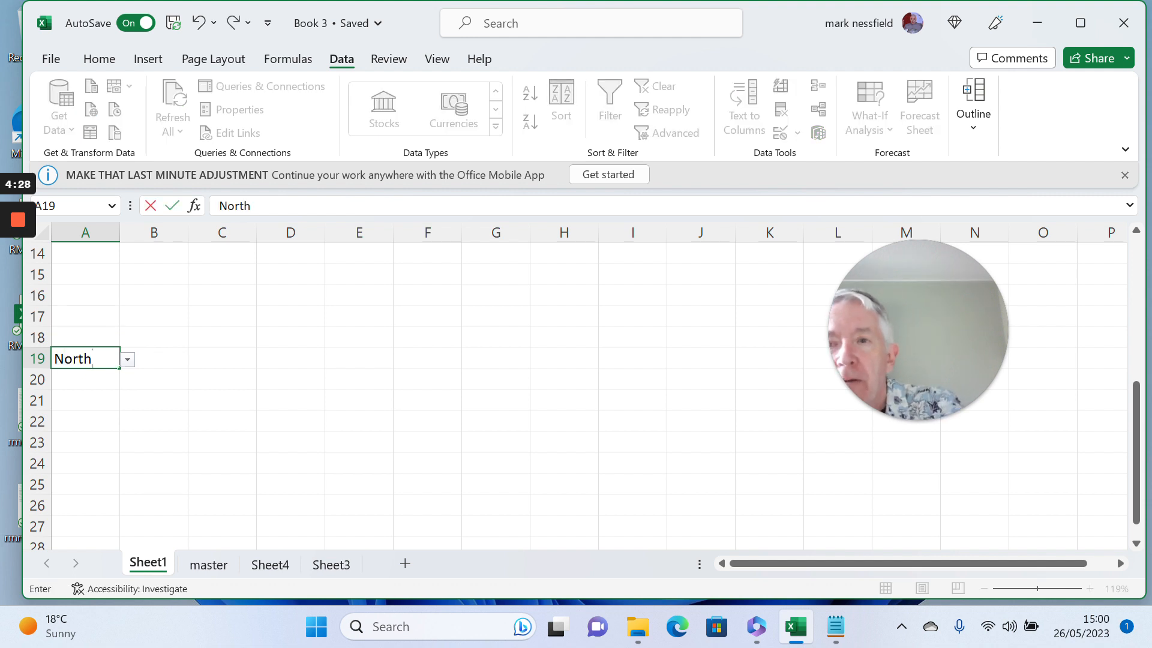
text(h)
key(Return)
click(85, 358)
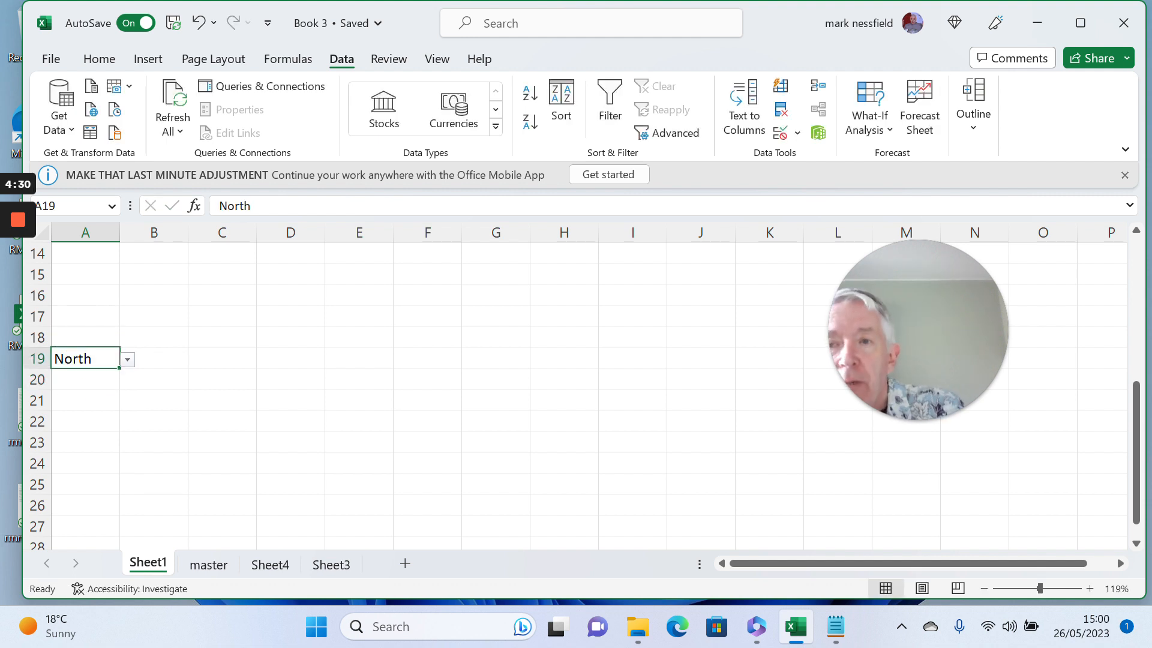
Step: Test the validation in cell A19 by trying to enter the misspelled value Nooth, and erase the entry
text(Noo)
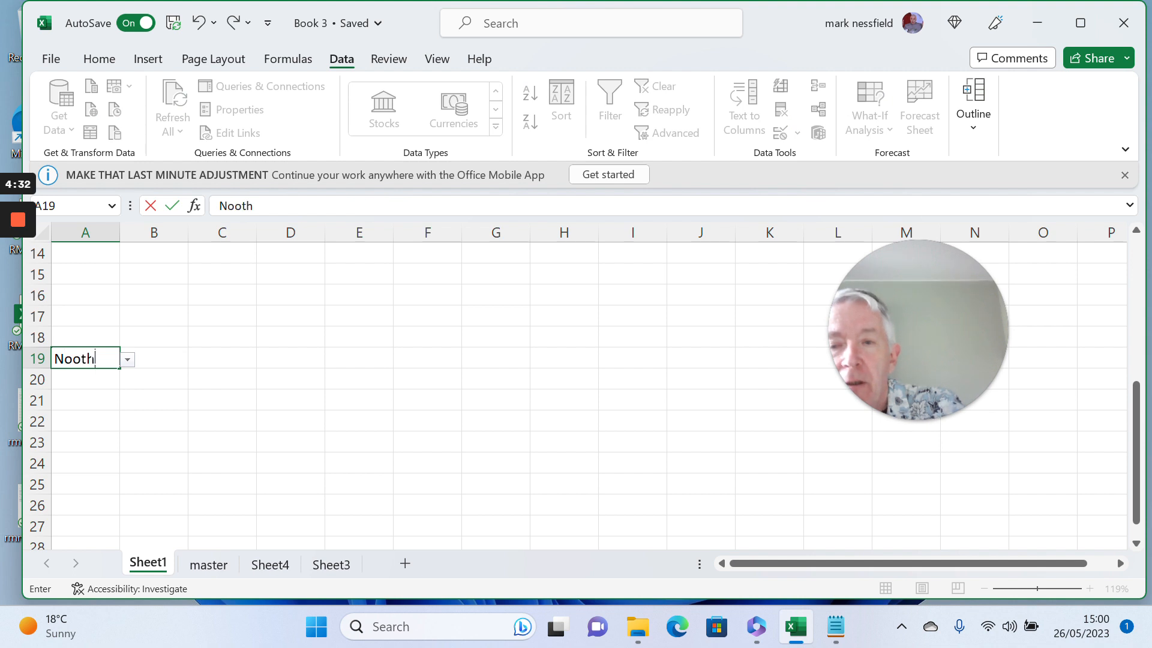
key(Return)
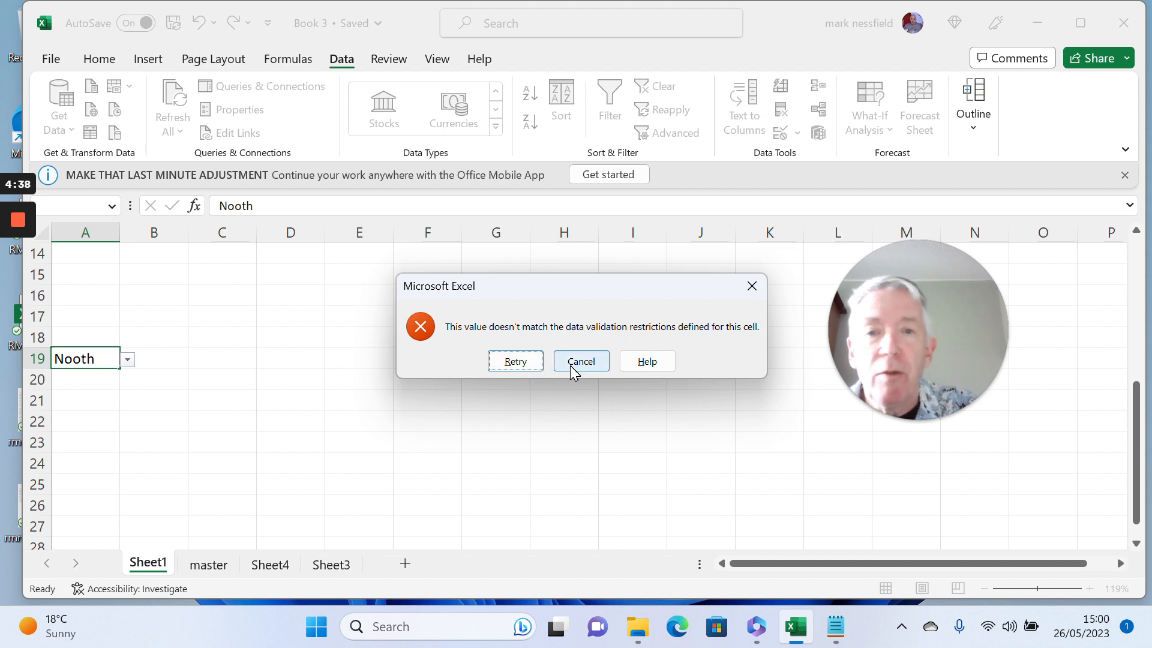
click(516, 362)
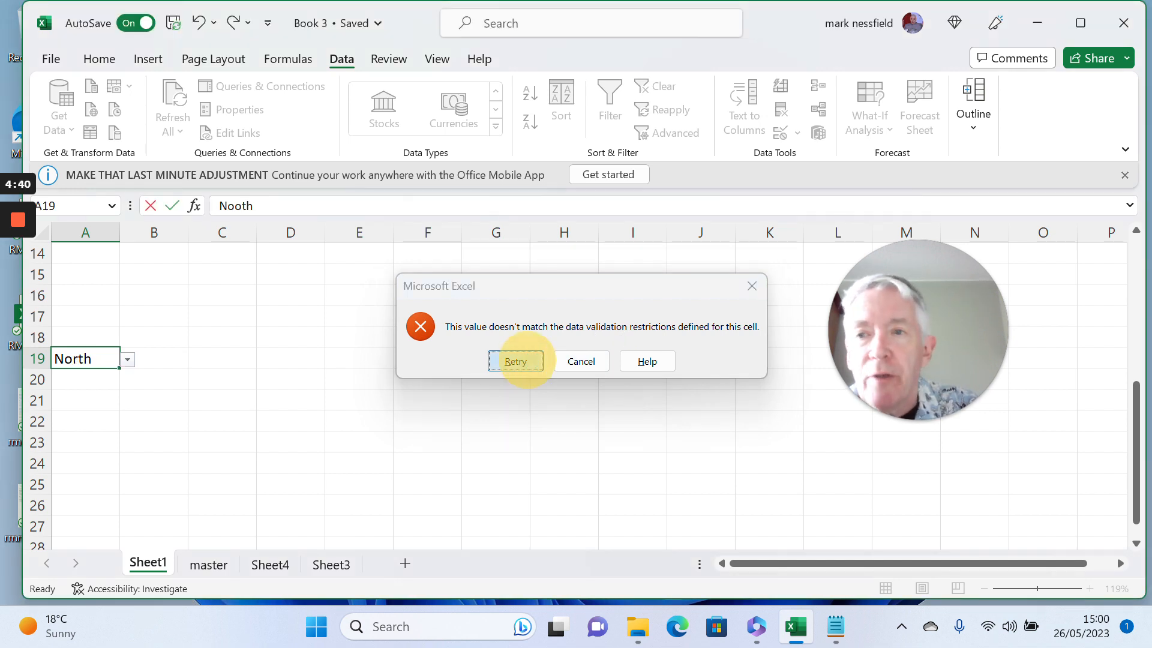
click(130, 360)
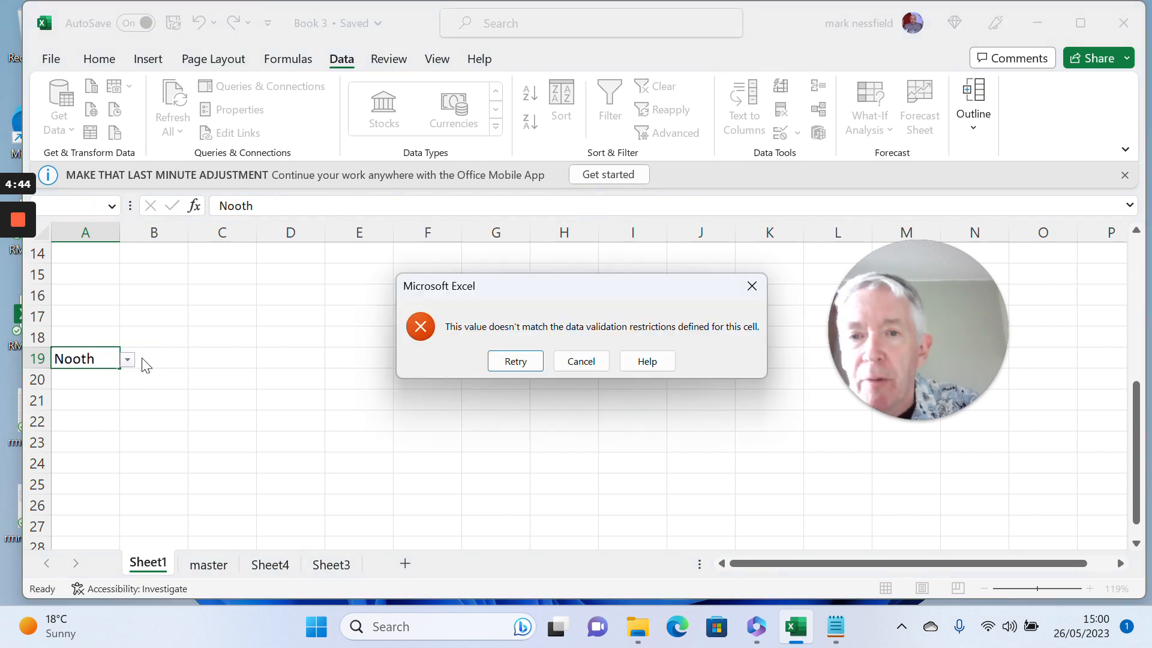
click(522, 360)
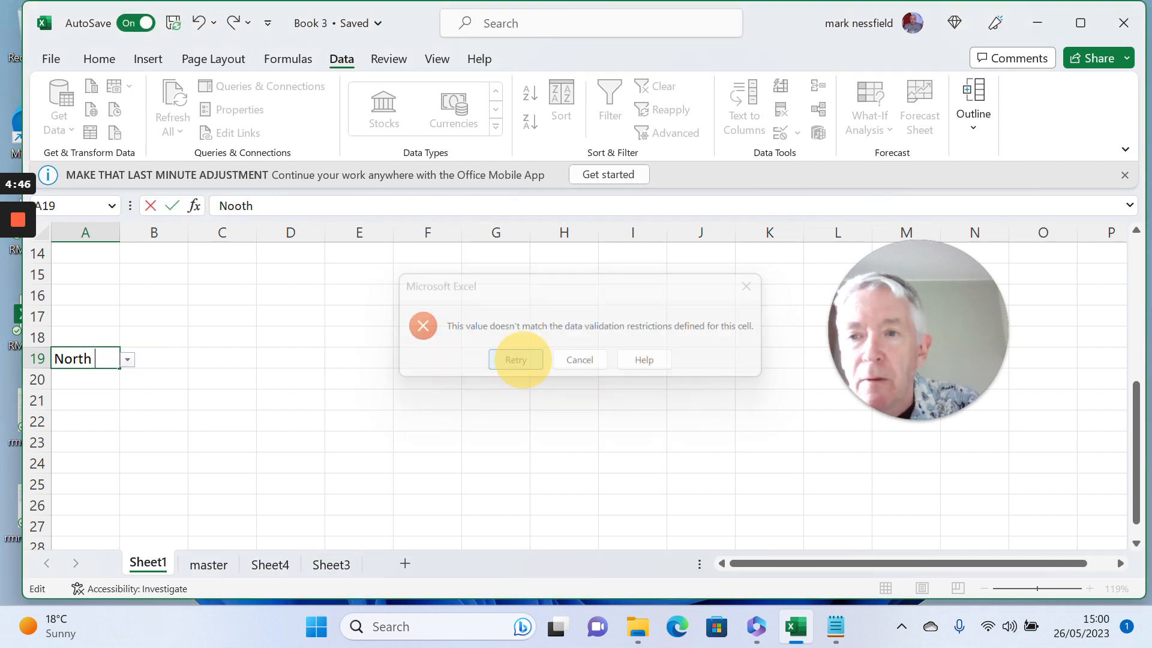
key(BackSpace)
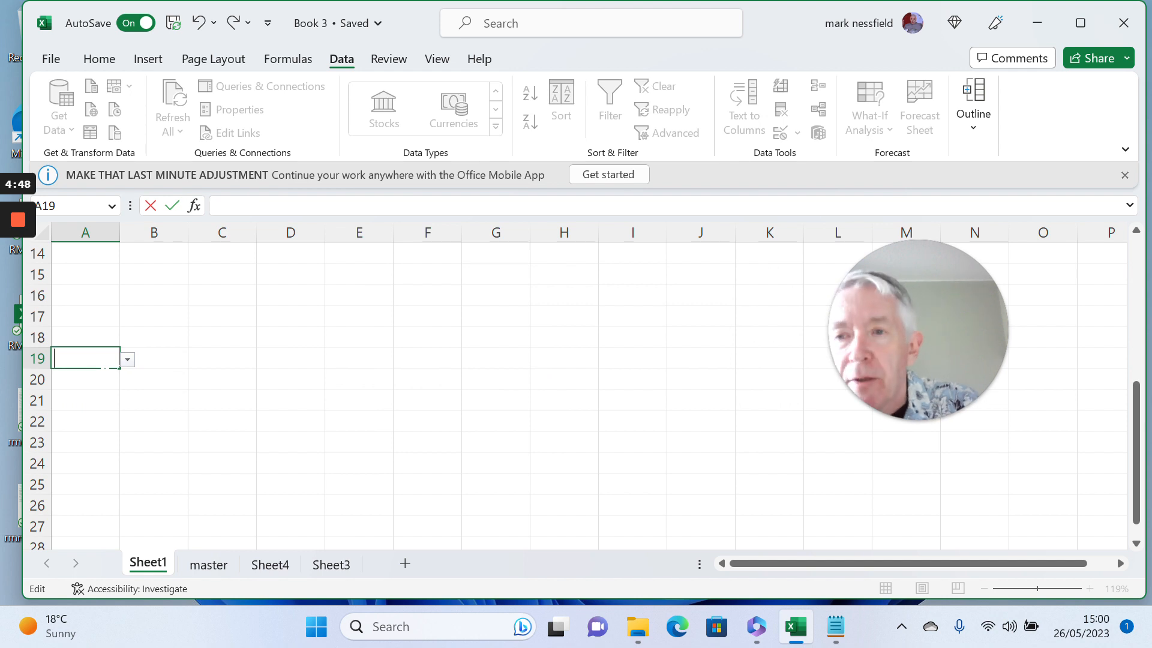
Step: Using the validation lists, choose Midlands for cell A19 and South for cell A17
click(127, 361)
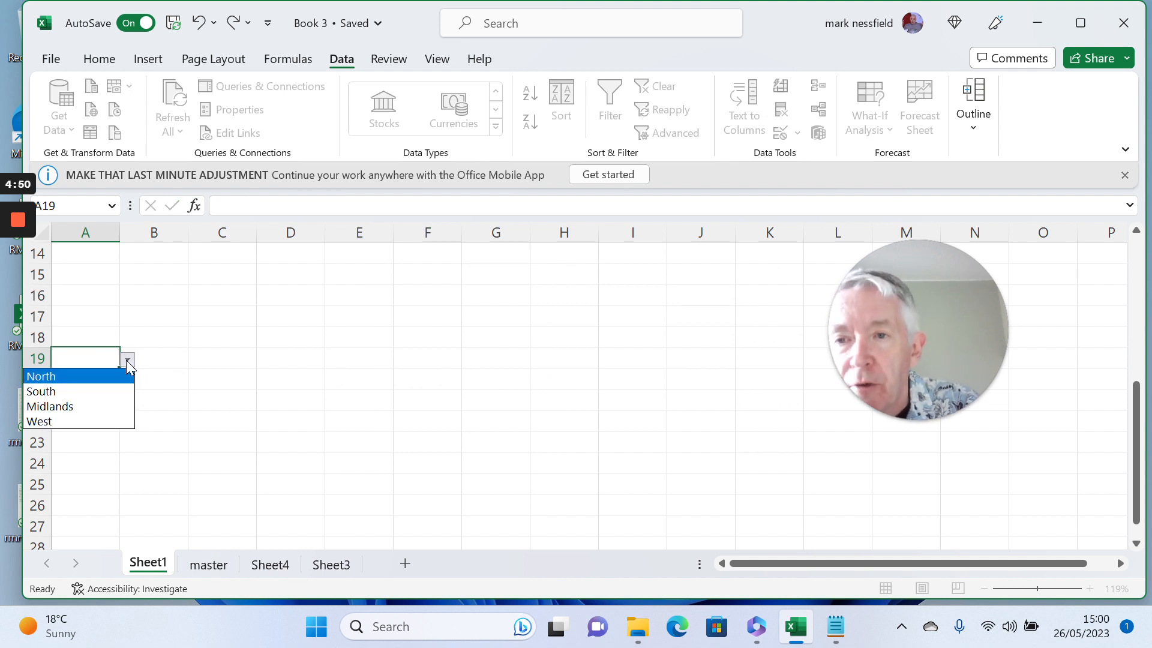
click(91, 401)
click(97, 289)
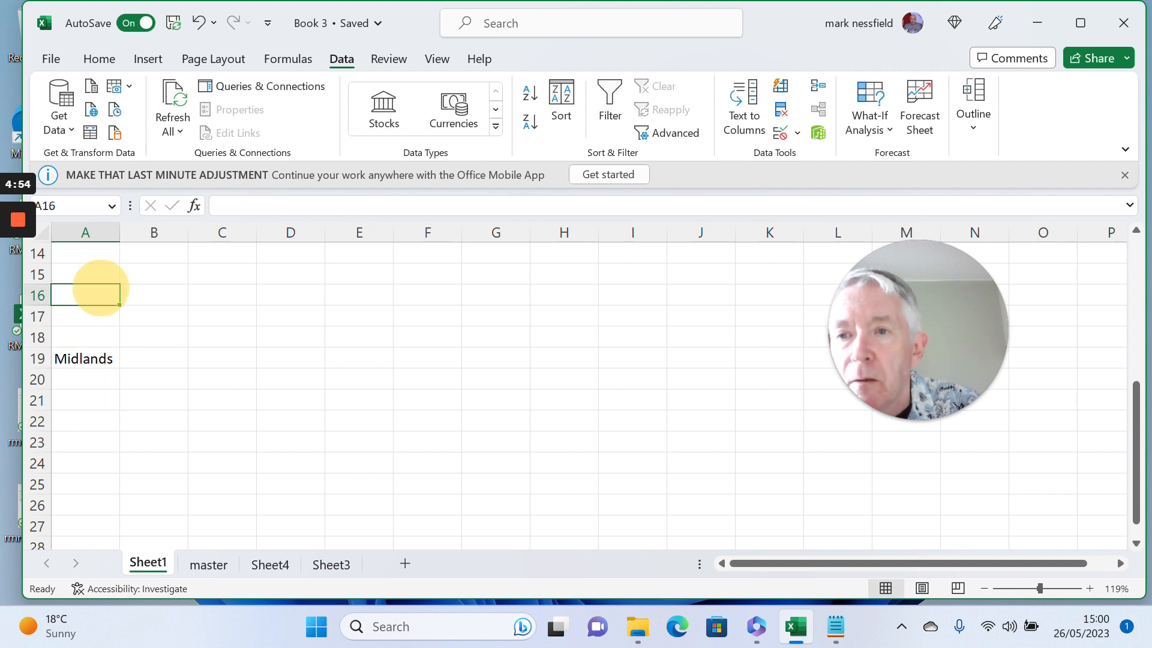
key(Down)
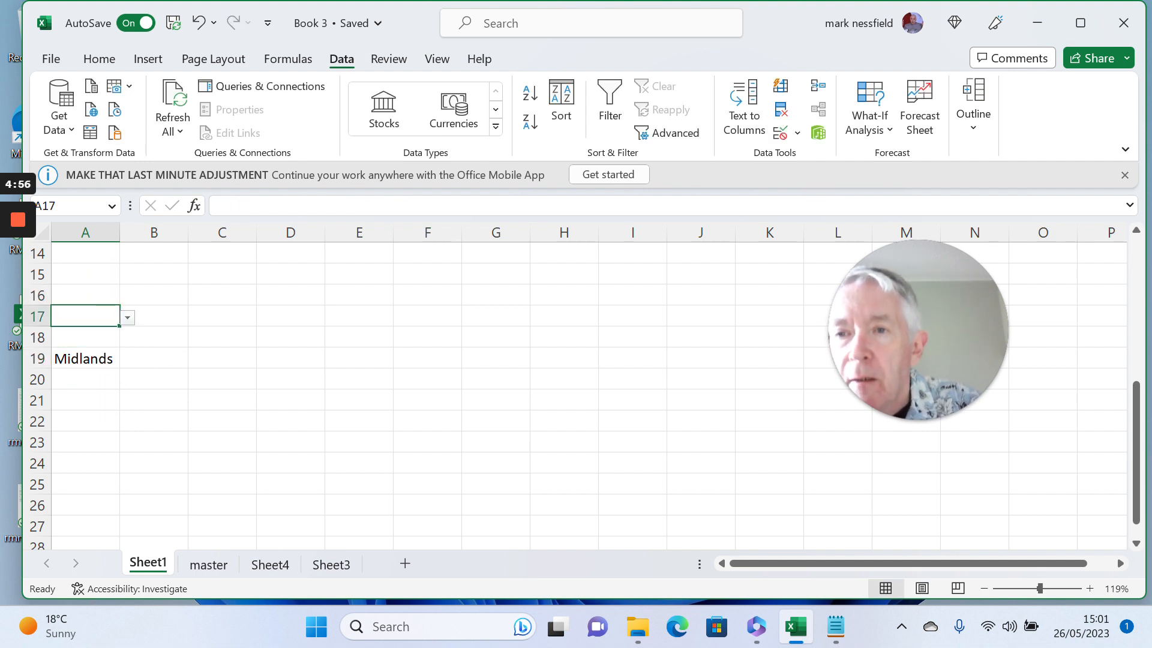
click(128, 317)
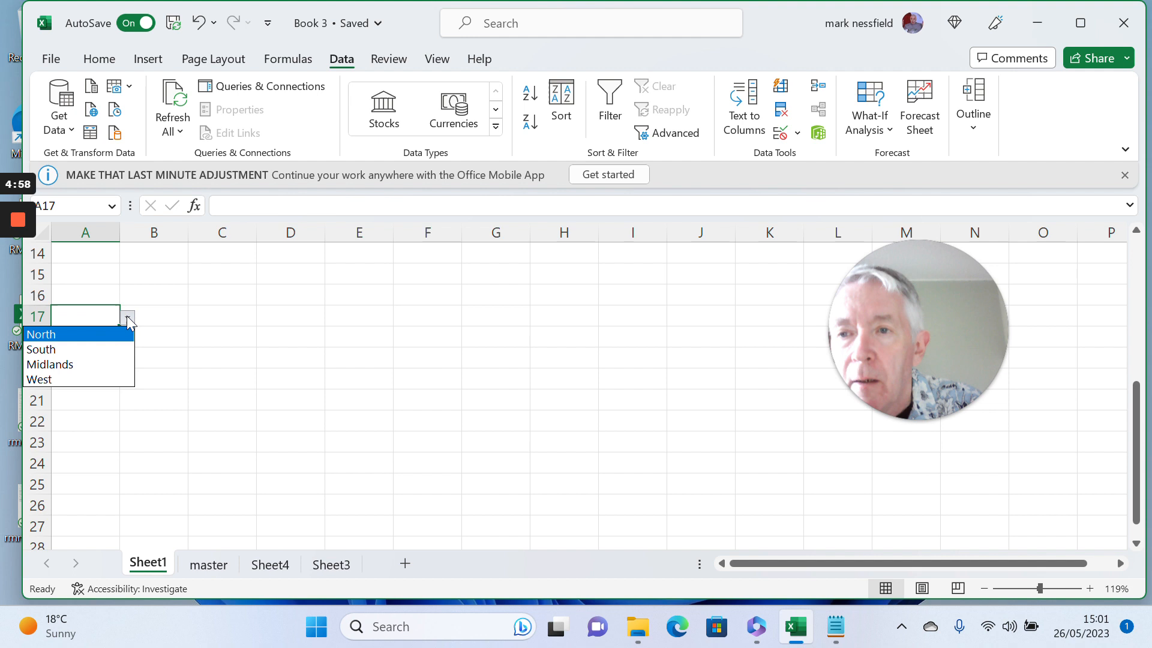
click(81, 350)
Step: Fill cell A18 with South and cell A20 with Midlands from their validation lists
click(90, 337)
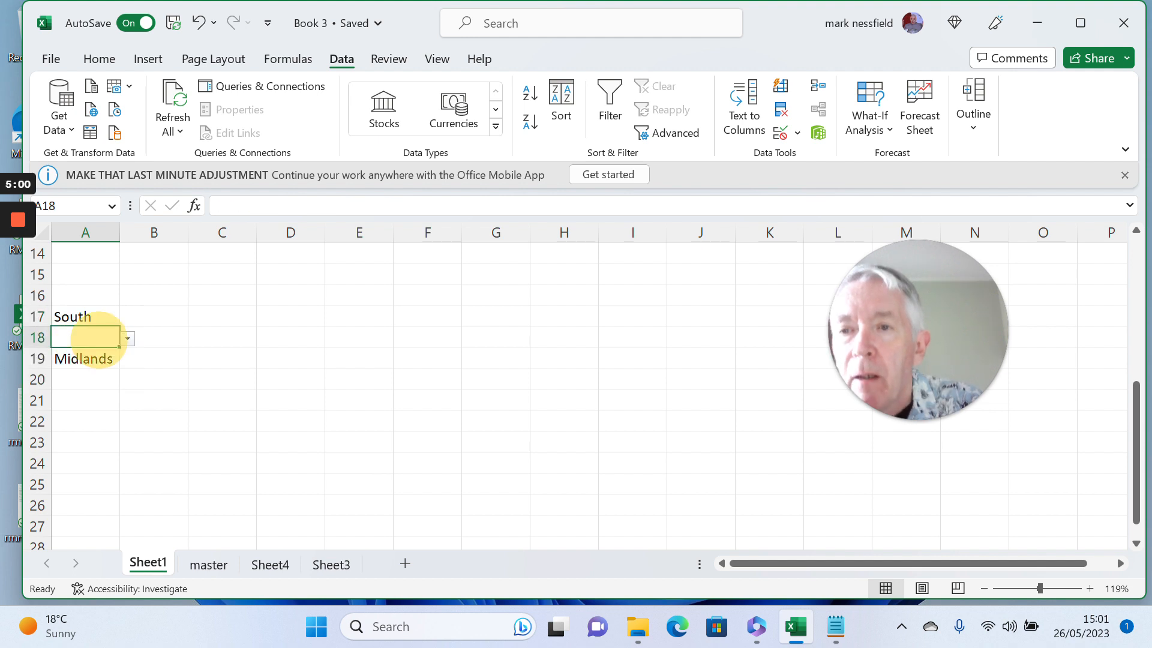
click(127, 340)
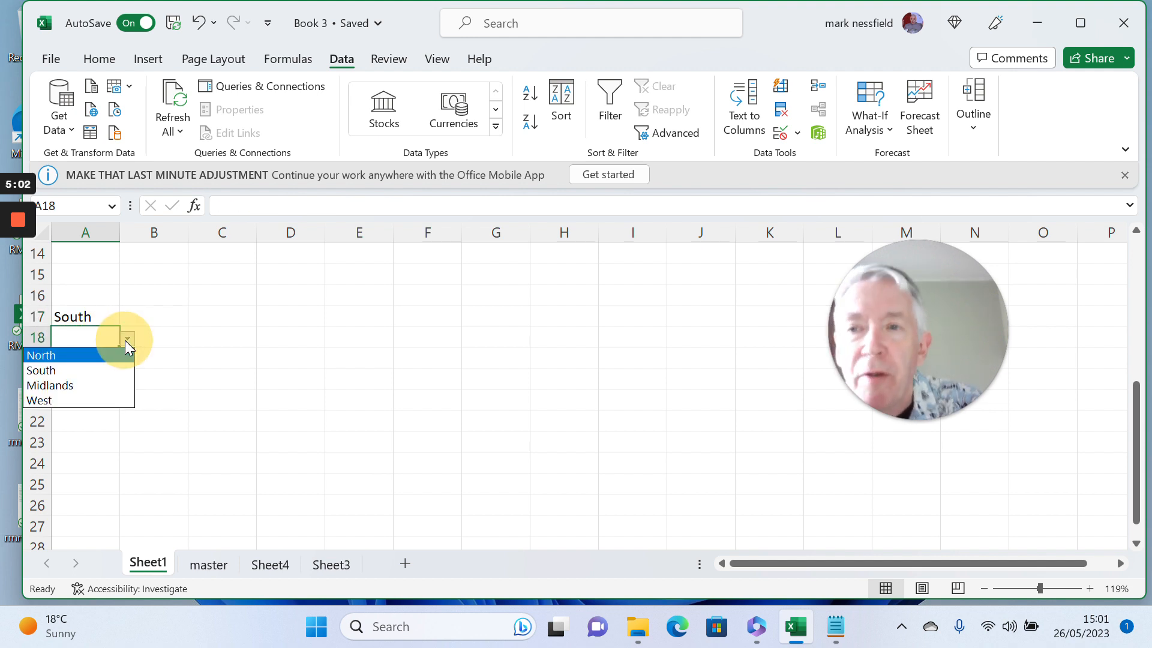
click(89, 372)
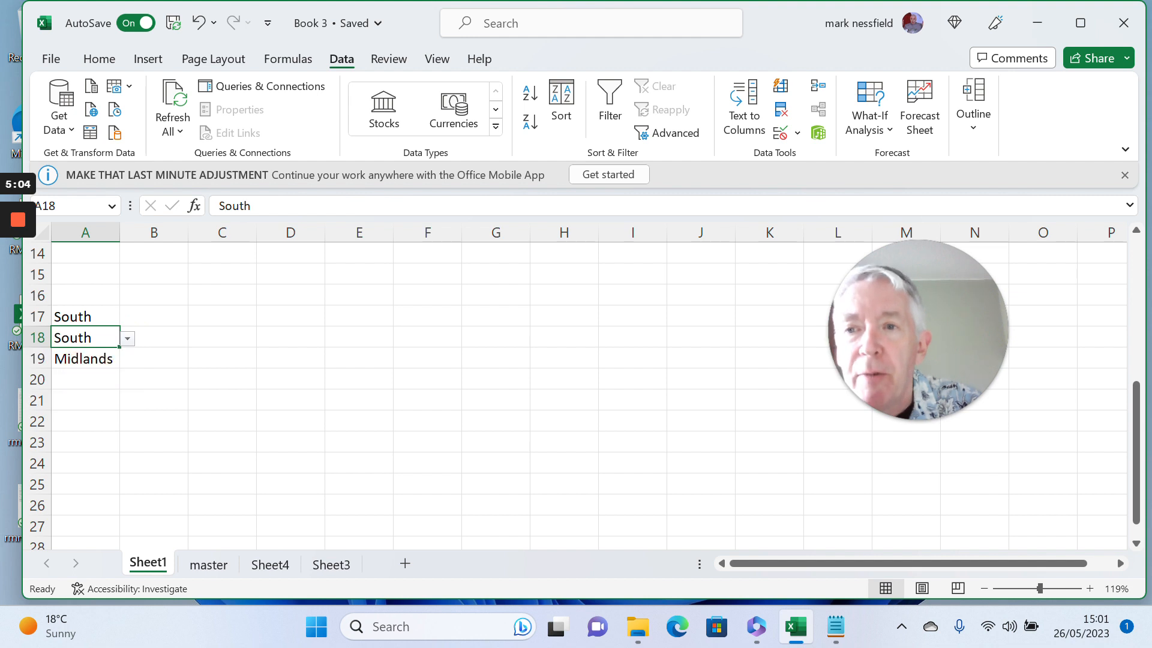
click(88, 379)
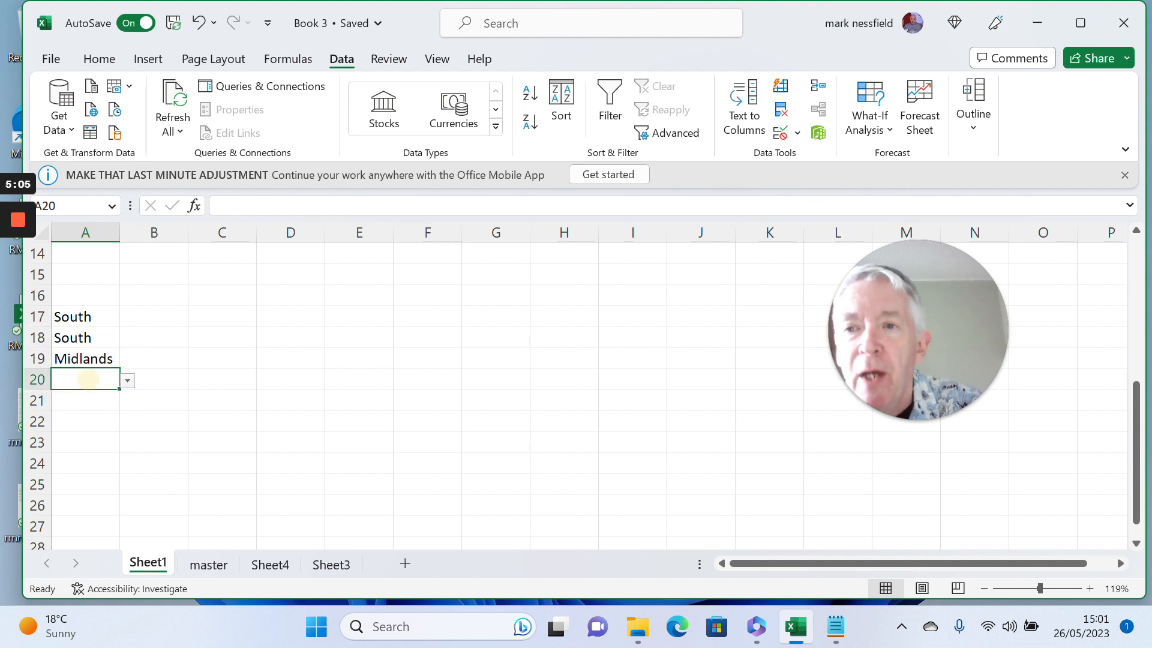
click(127, 383)
click(83, 426)
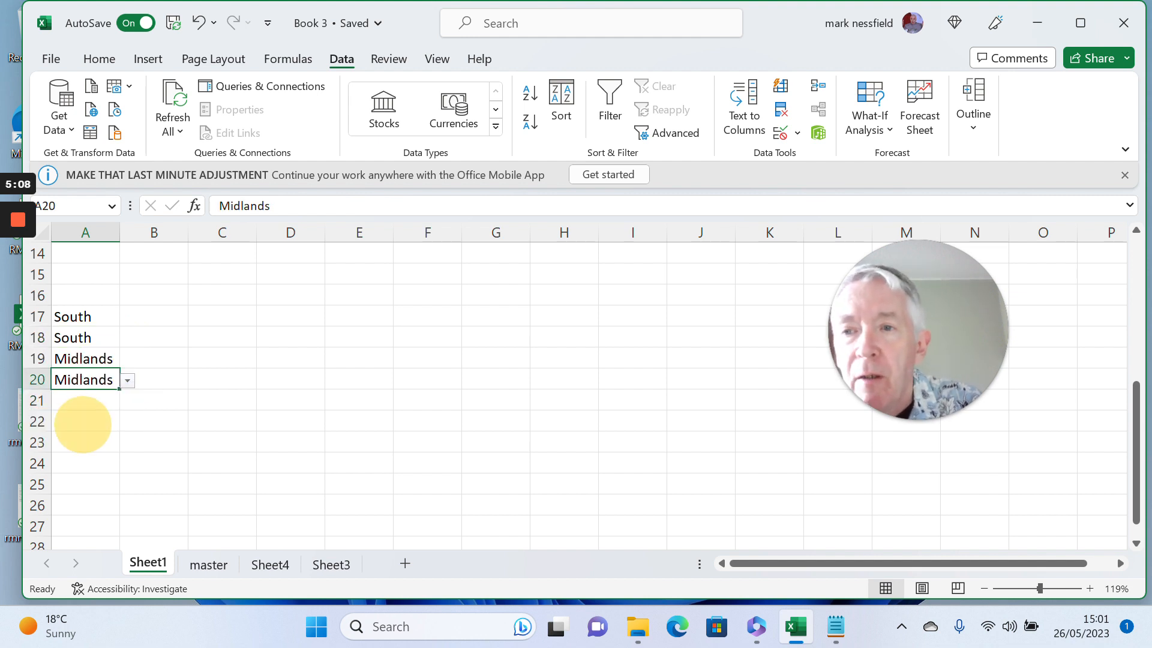
Step: Choose West for cell A21 from its validation list, and enter Midlands in A22 by hand
click(81, 400)
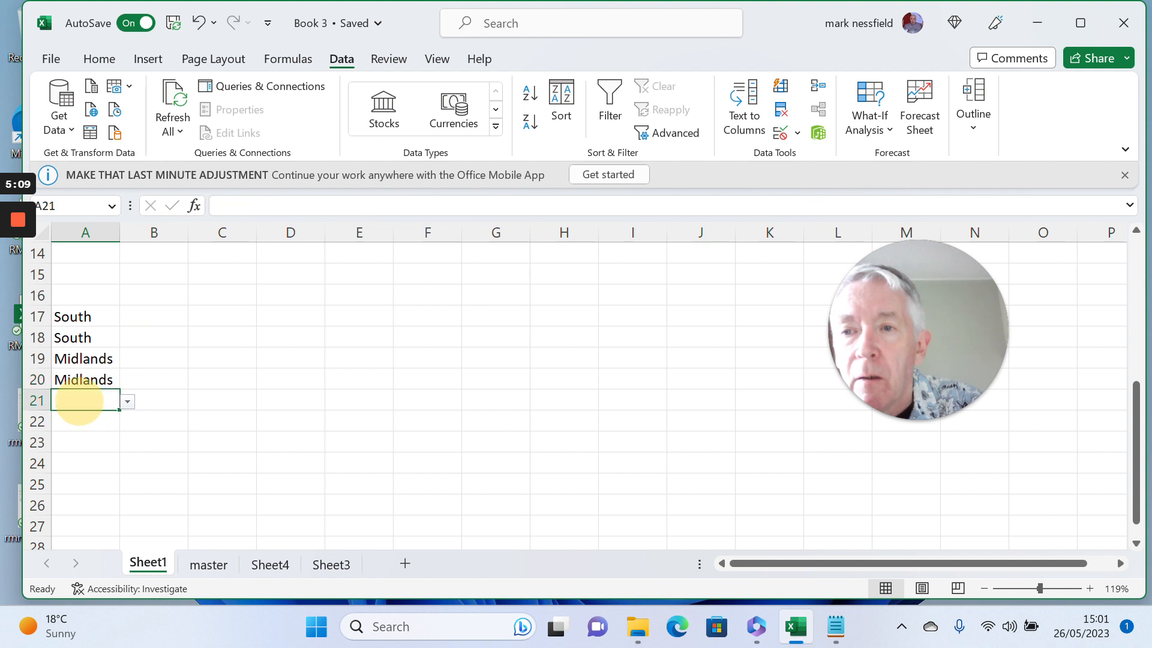
click(127, 403)
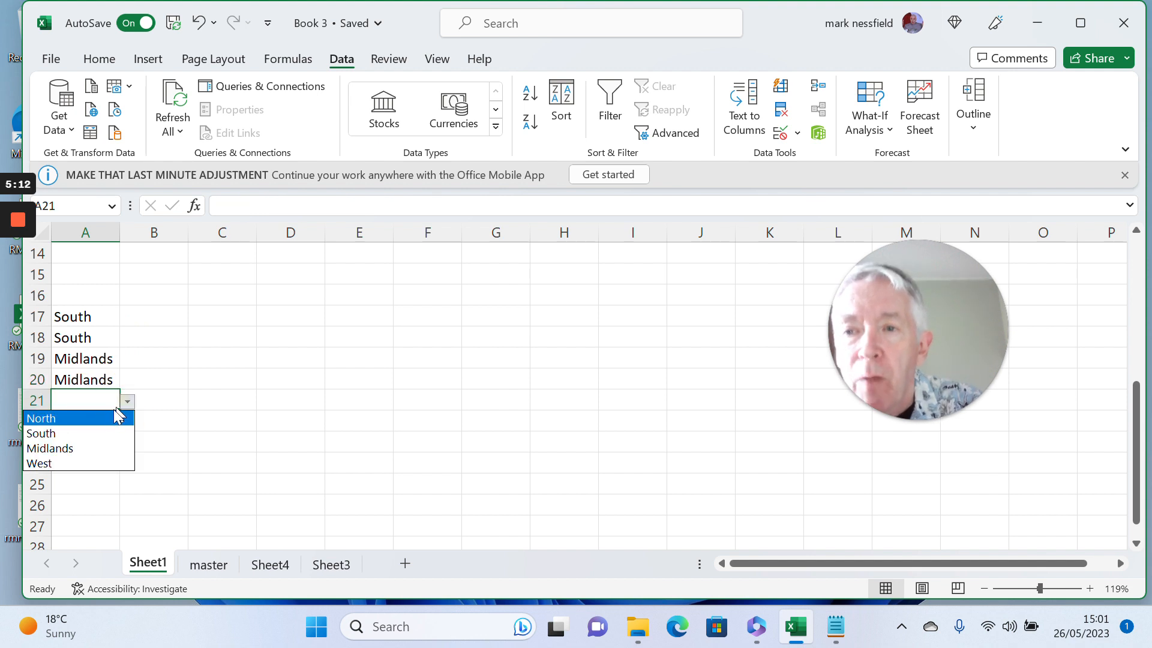
click(91, 459)
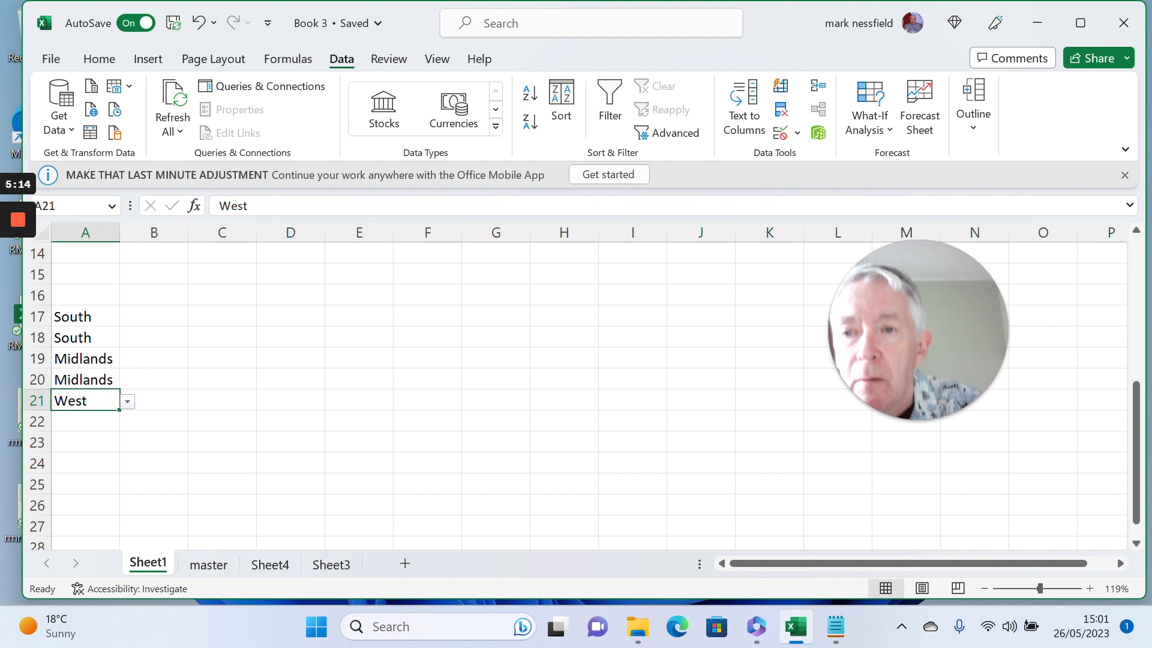
click(85, 420)
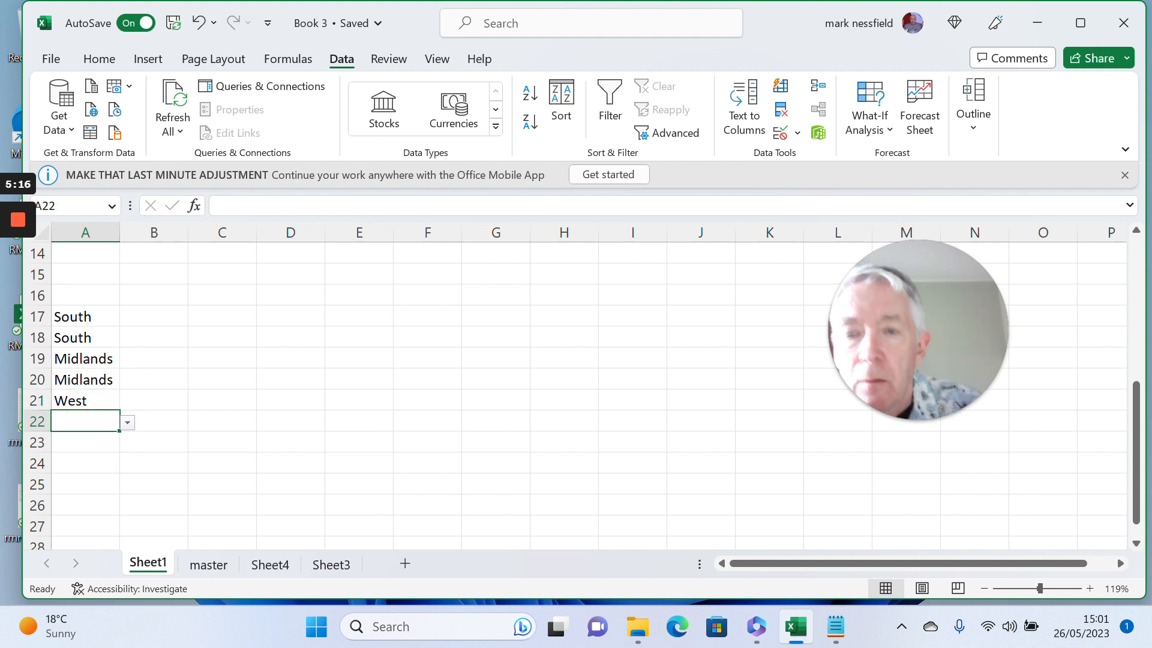
text(Midl)
key(Return)
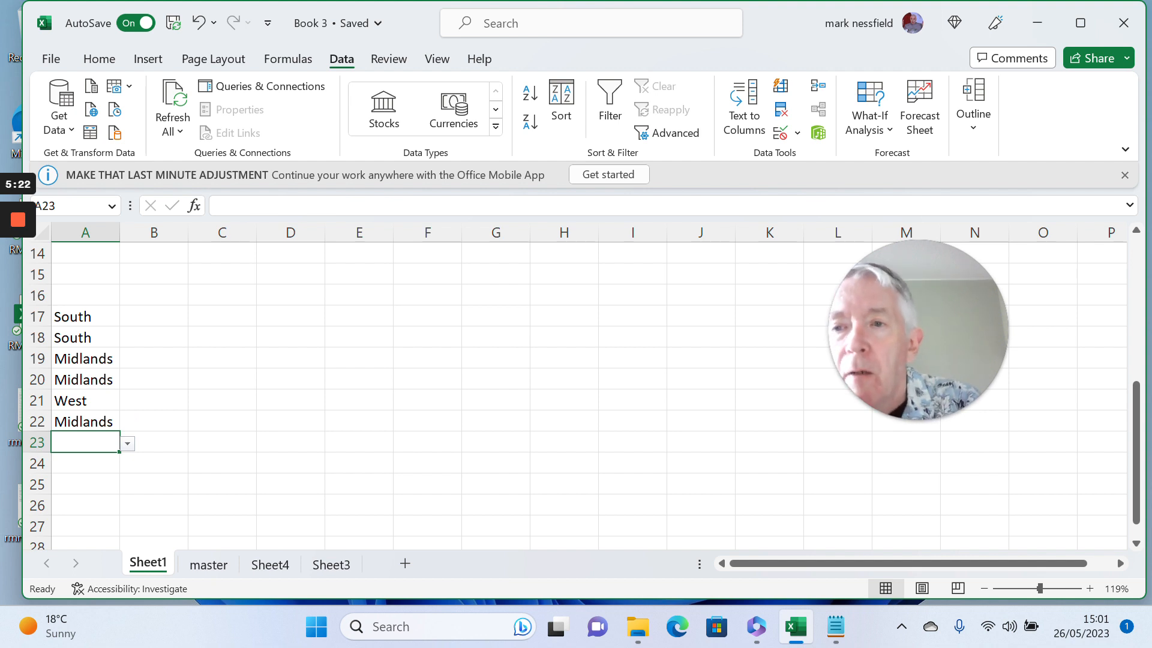
Step: Copy the division entries in A17:A22 and paste them as values only, starting at cell H16
click(83, 318)
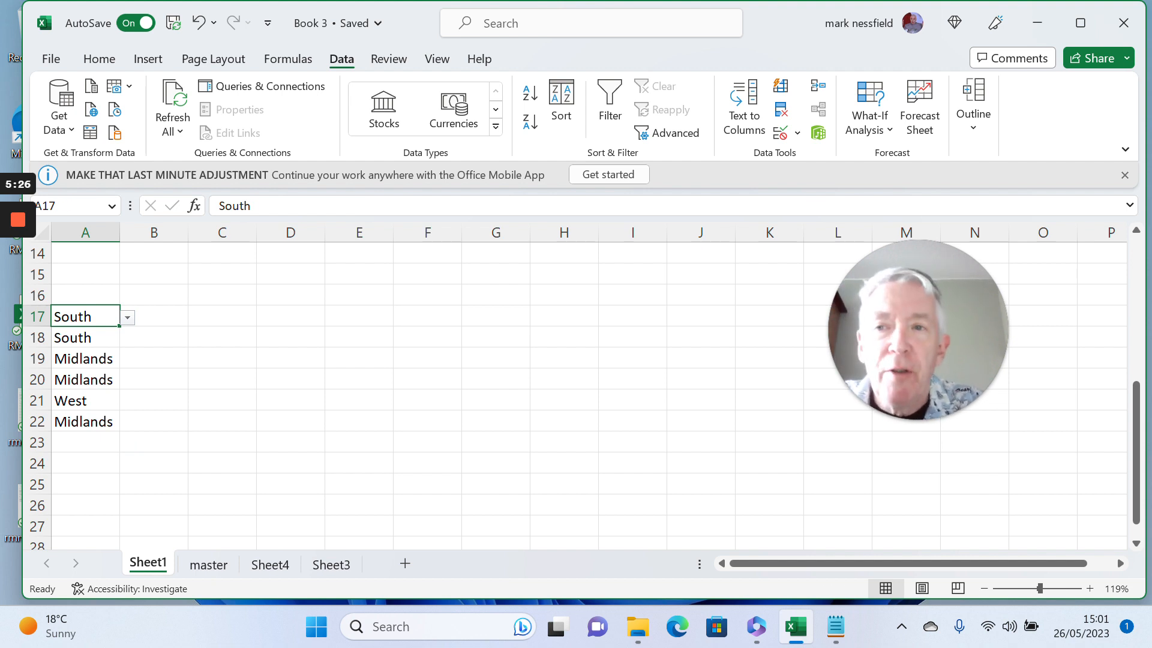
key(shift+Down)
key(shift+Down)
key(shift+Down)
key(shift+Down)
key(shift+Down)
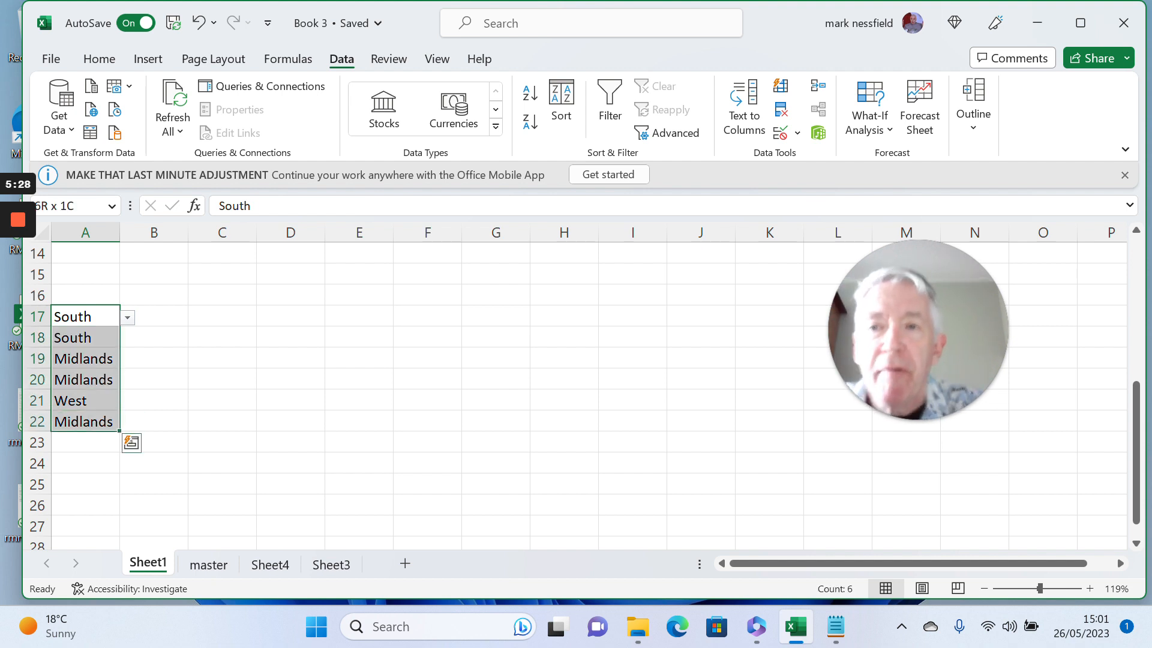
right_click(84, 319)
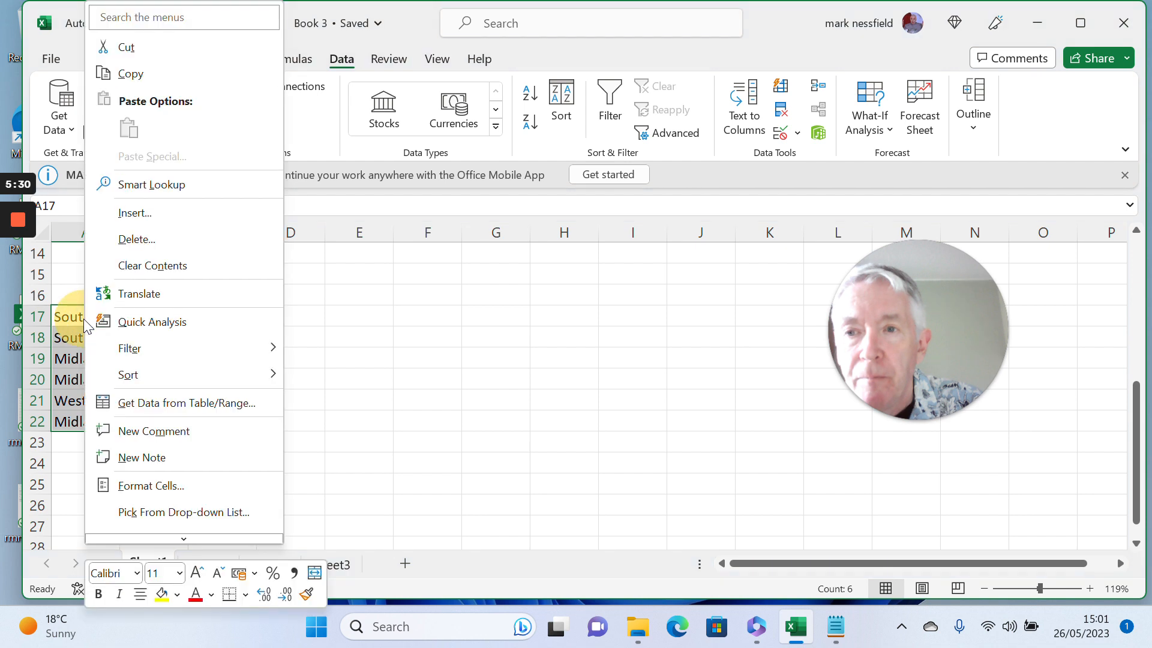
click(123, 72)
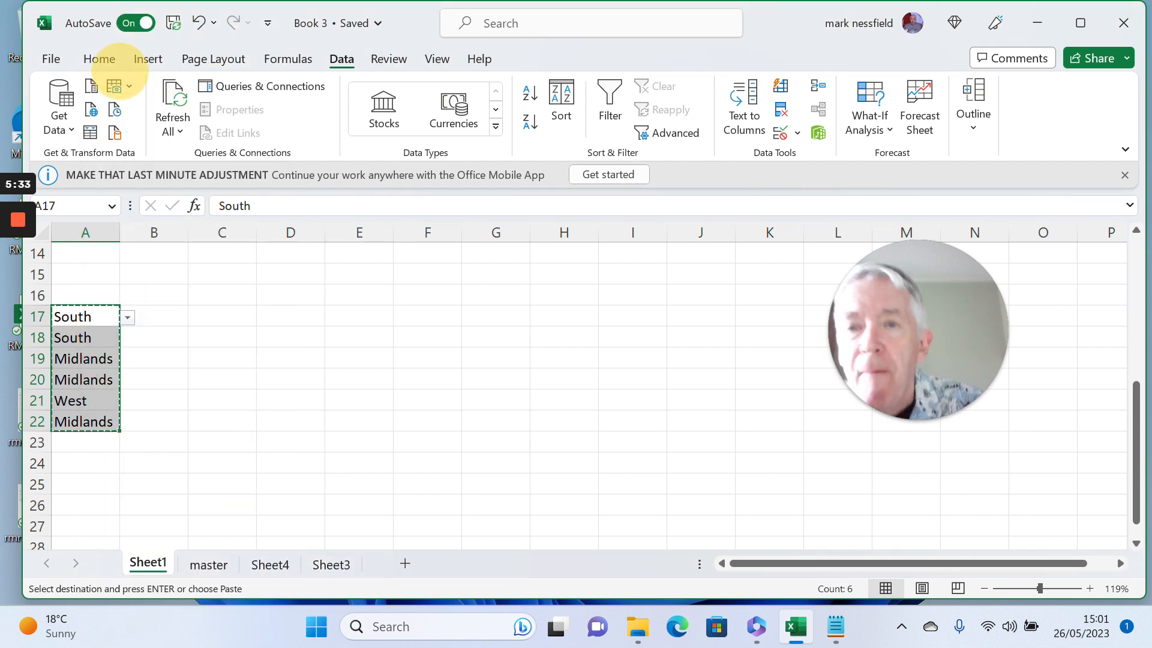
click(564, 294)
click(565, 291)
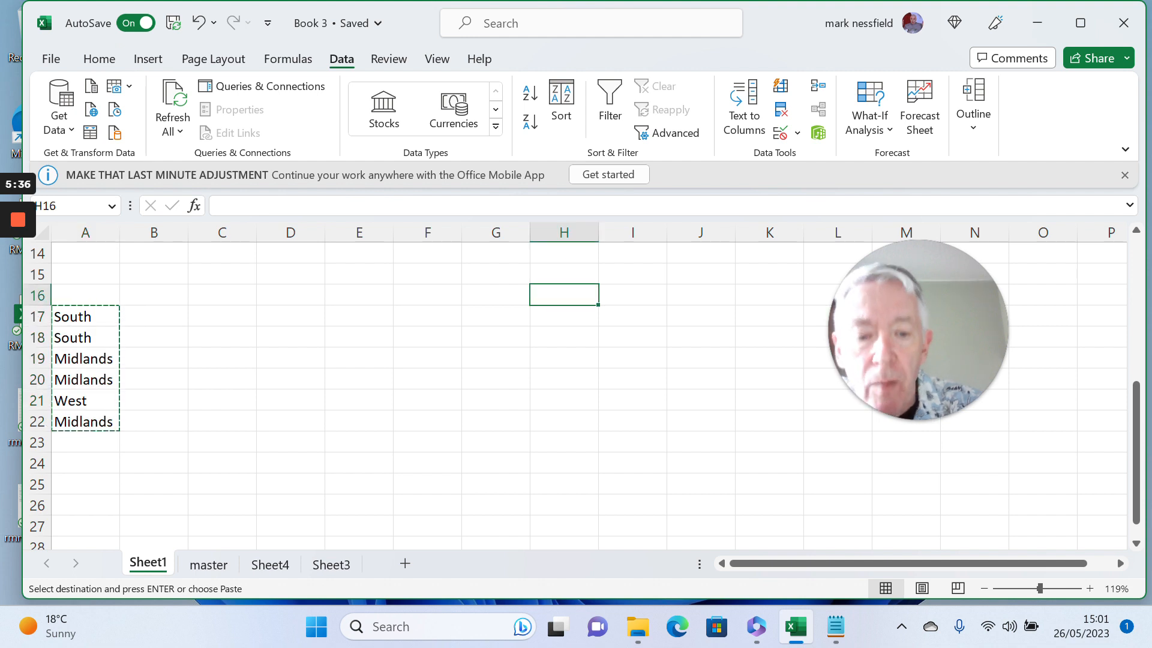
right_click(566, 290)
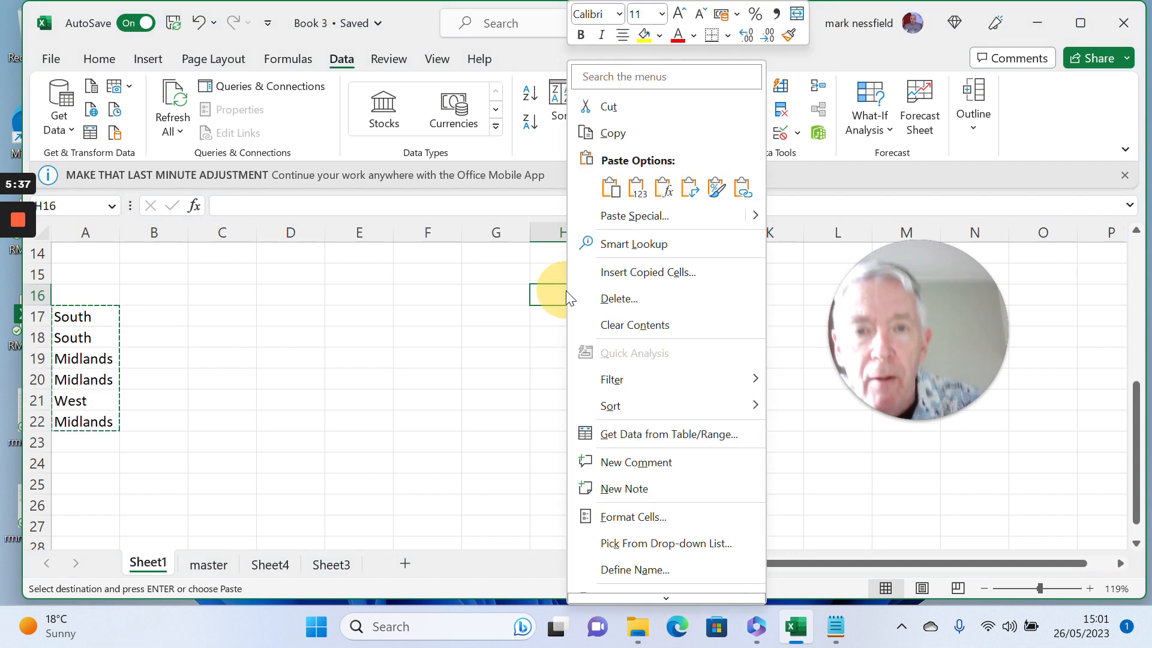
click(639, 189)
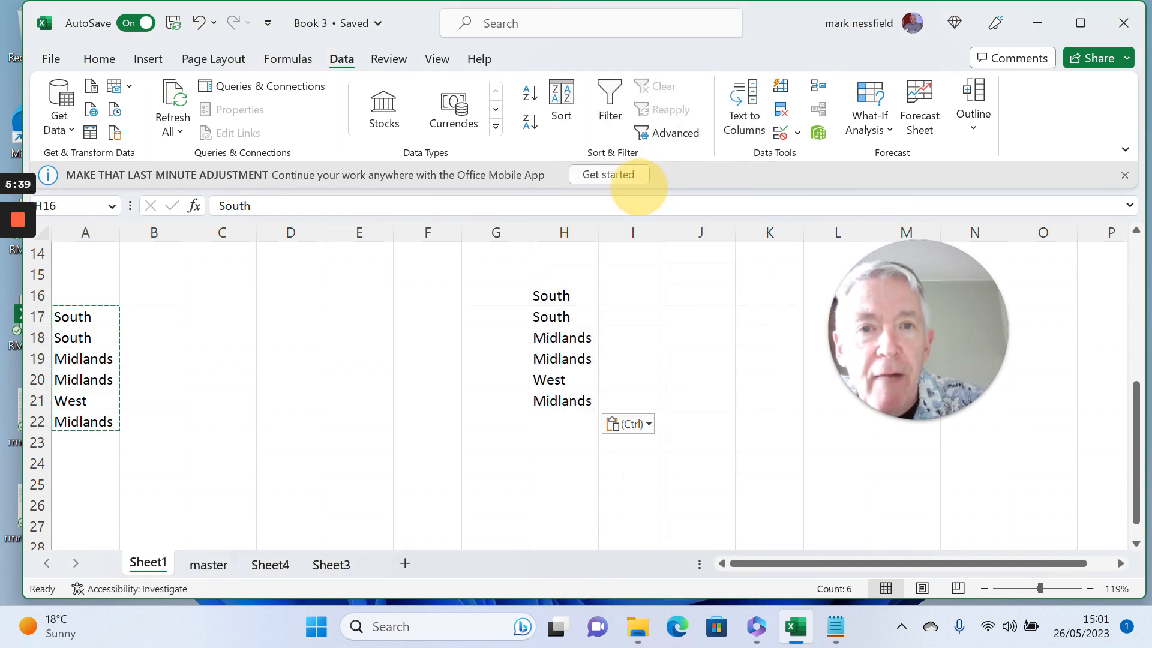
Step: Highlight the unique values in H16:H21 with Light Red Fill with Dark Red Text using conditional formatting
click(564, 296)
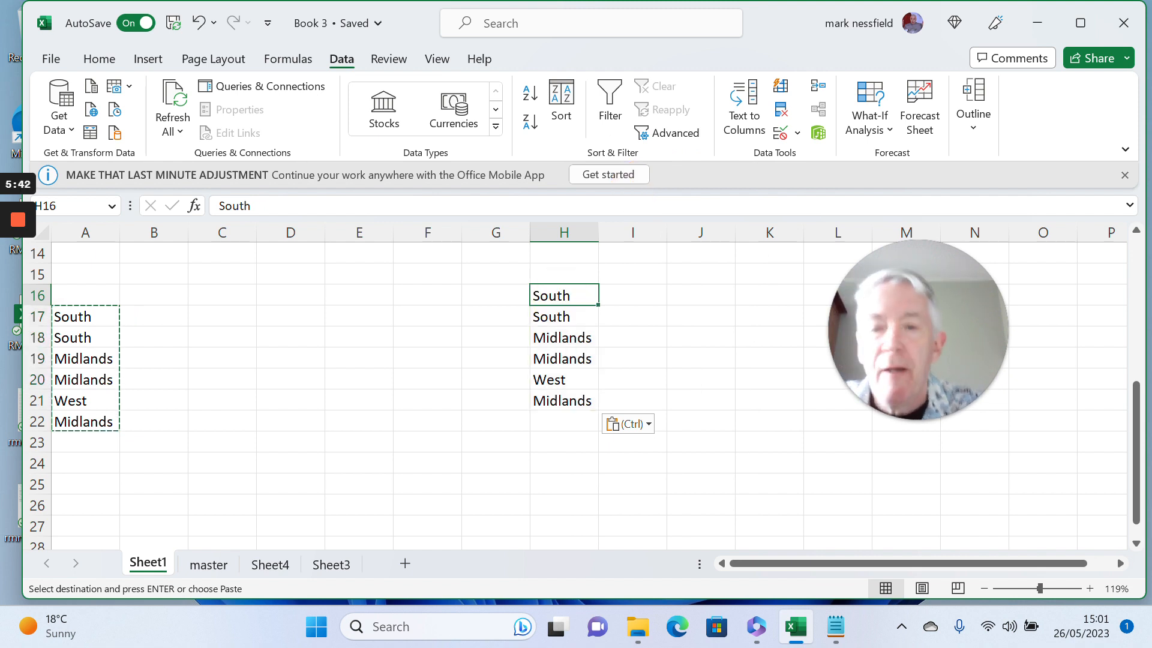
key(ctrl+shift+Down)
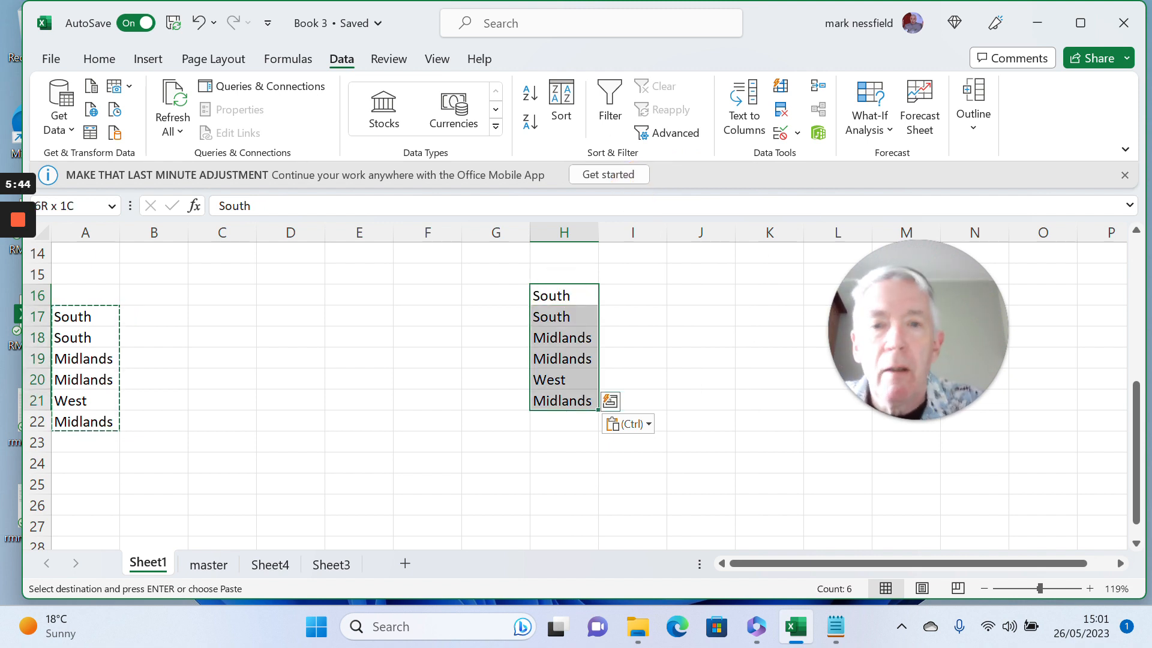
click(93, 60)
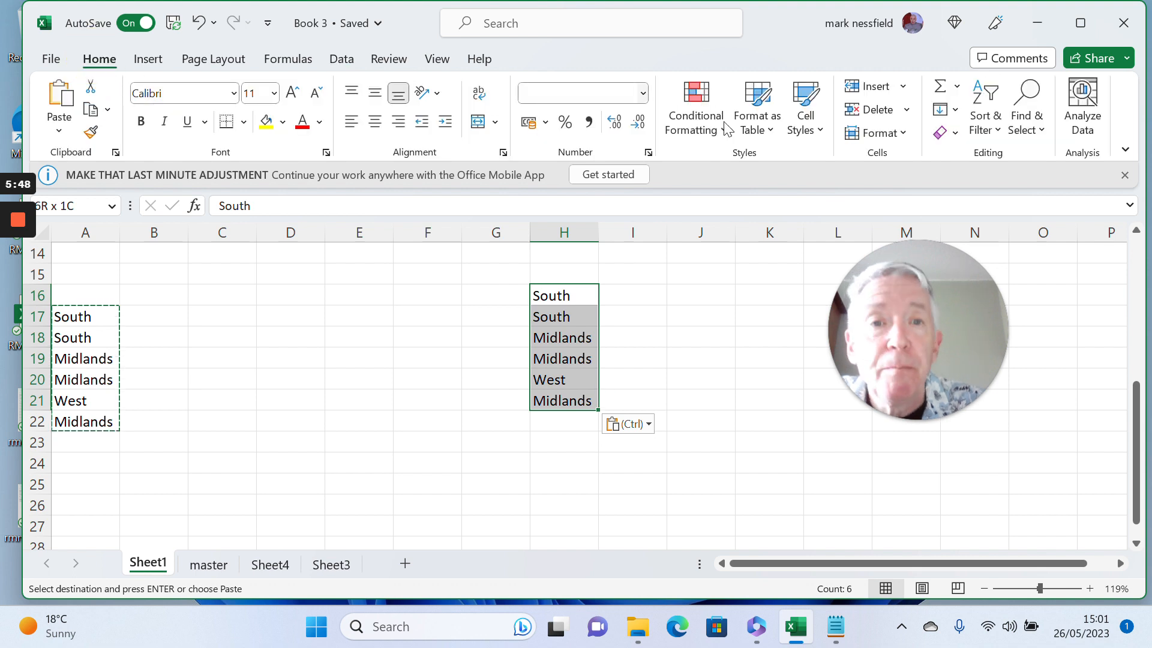
click(725, 131)
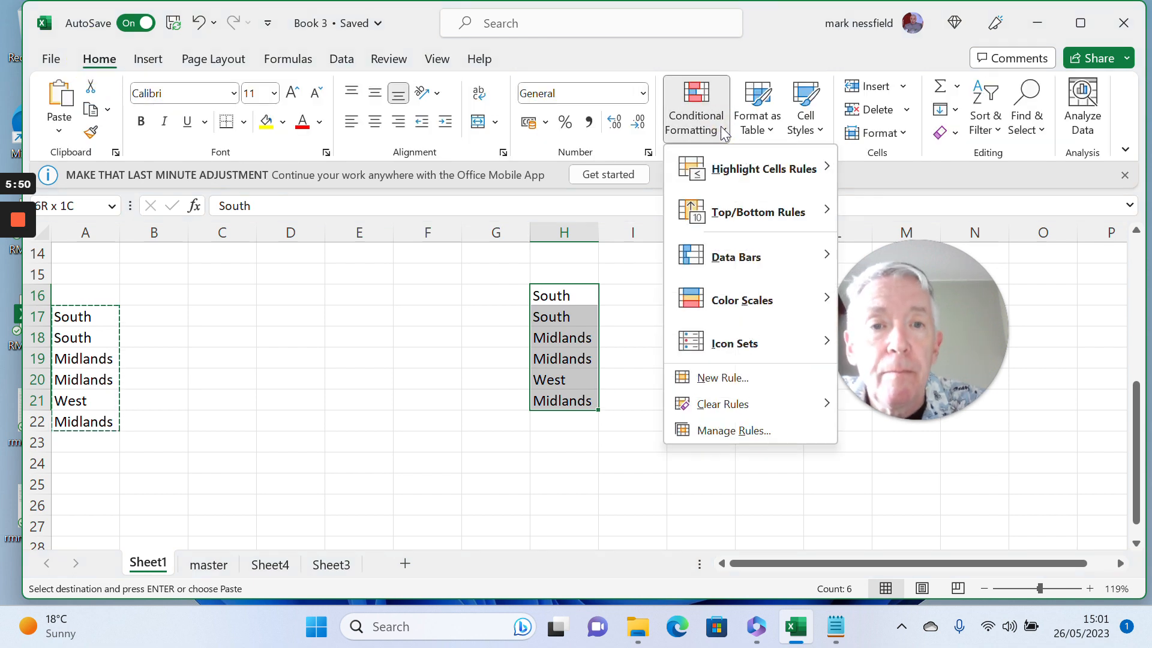
mouse_move(747, 173)
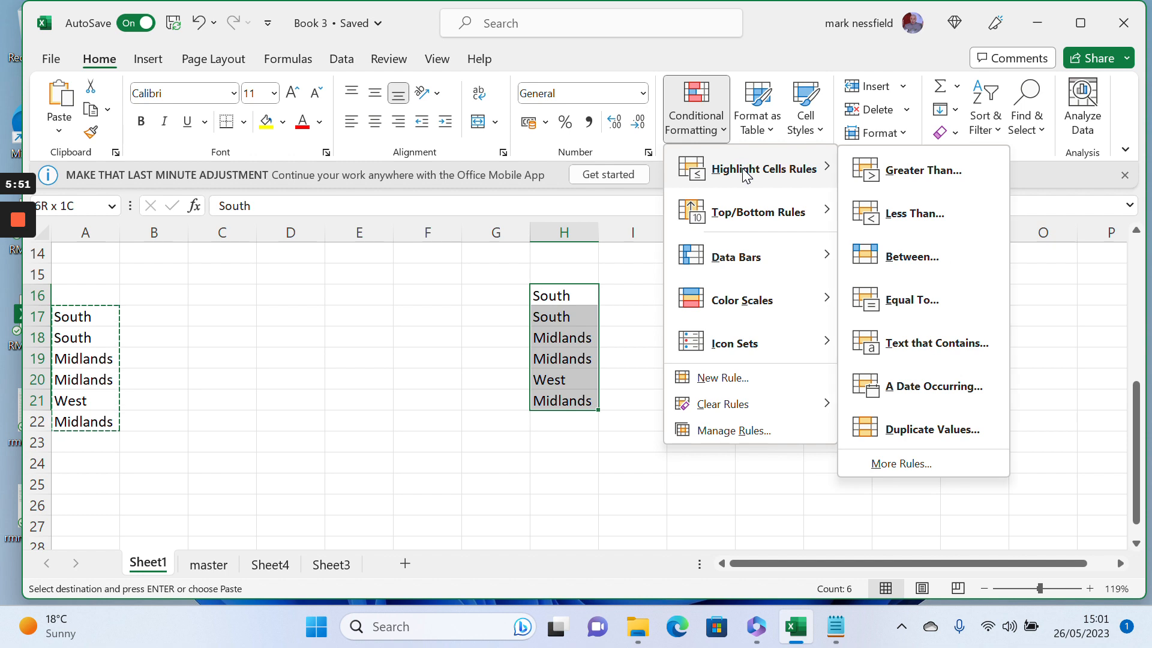
click(928, 429)
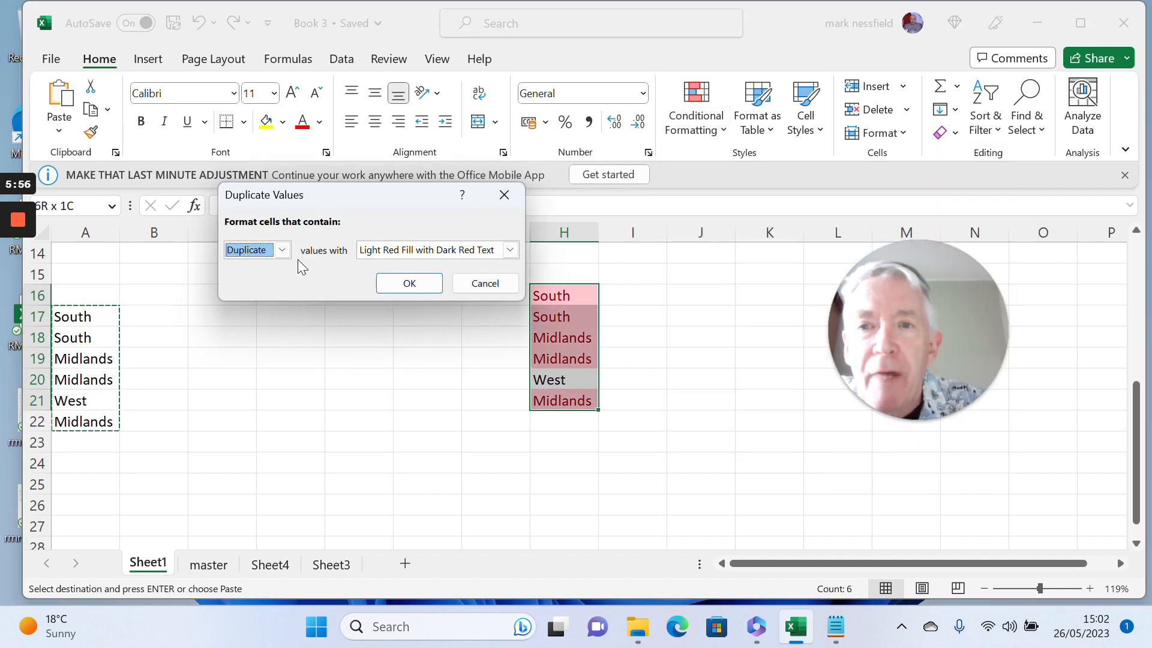
click(284, 250)
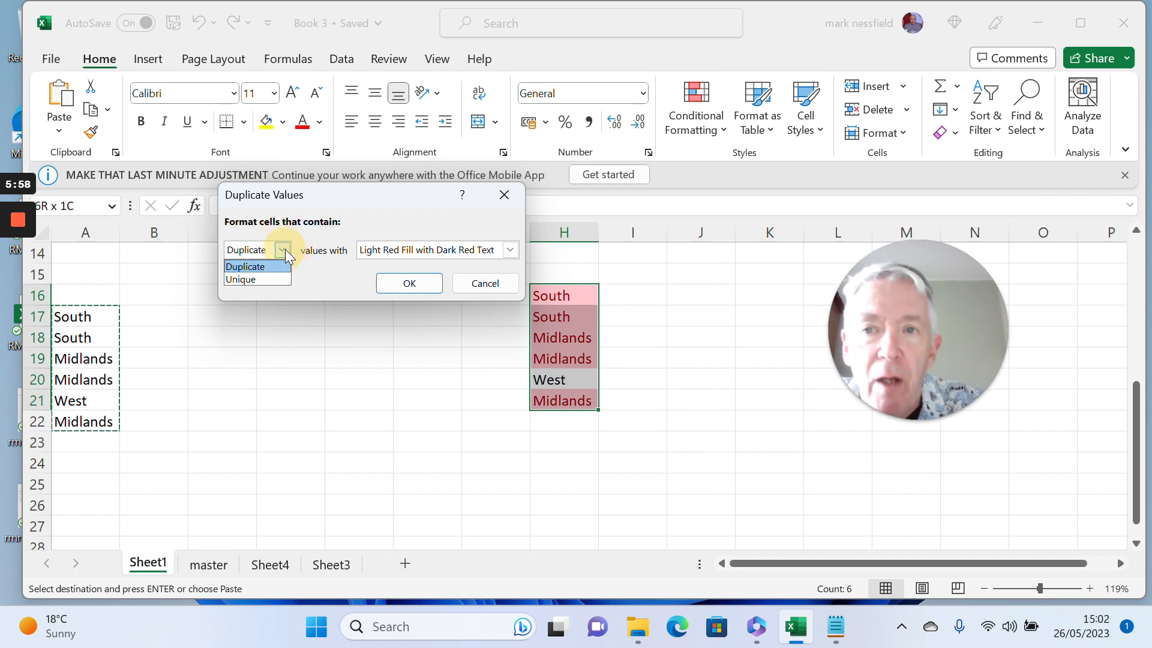
click(249, 278)
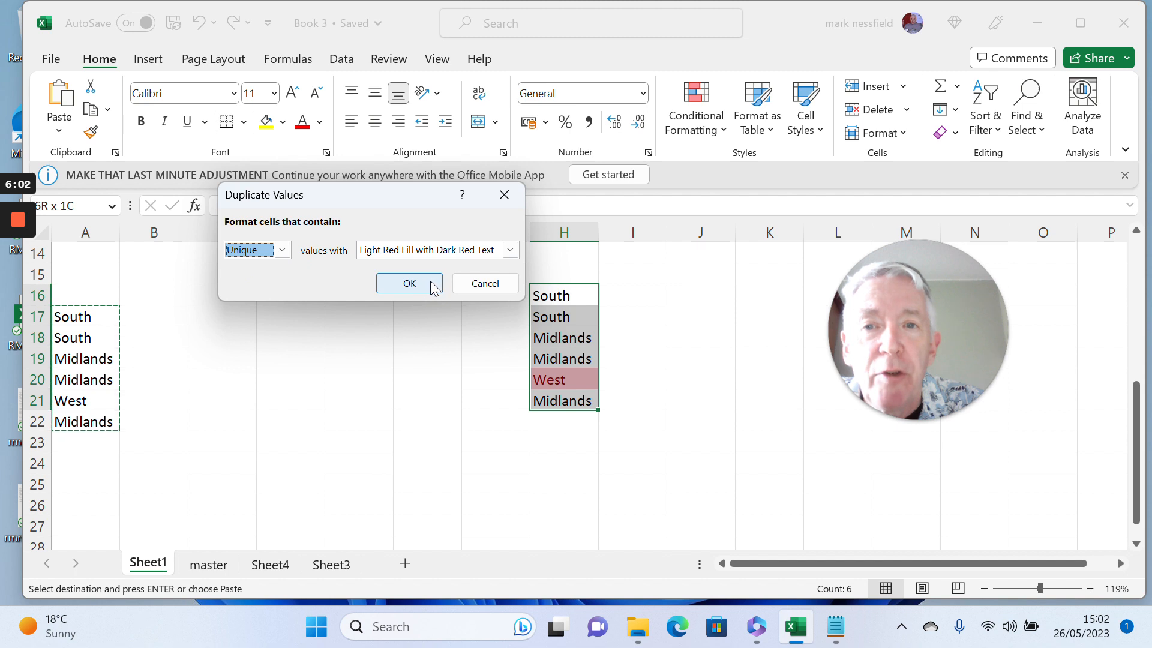
click(409, 283)
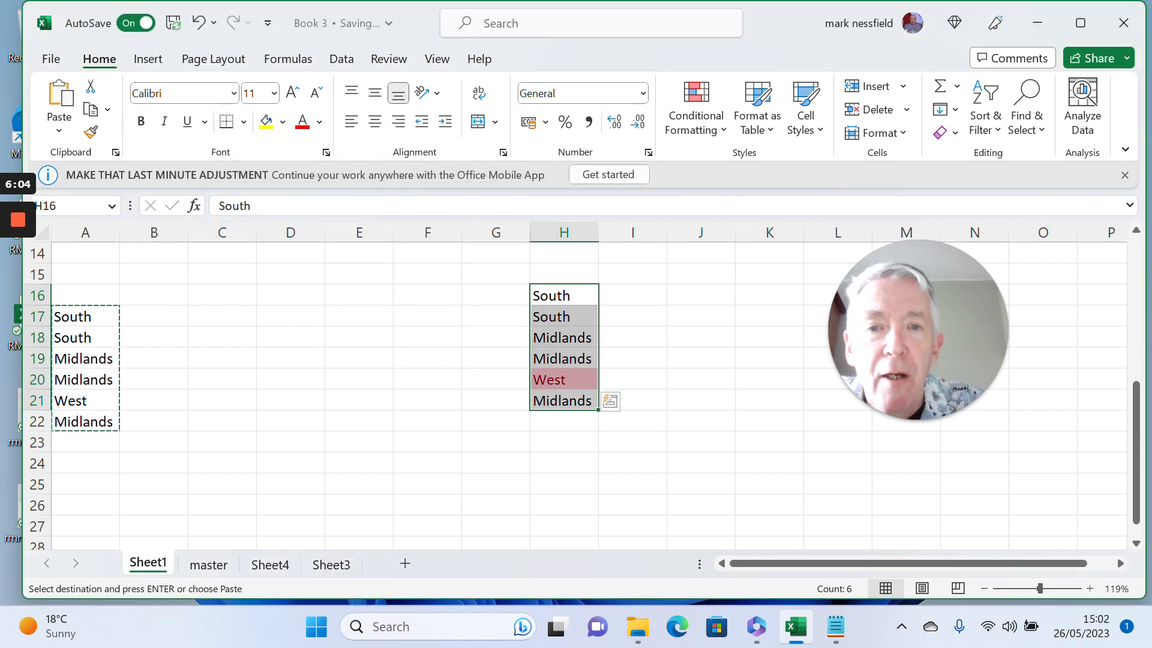
click(496, 357)
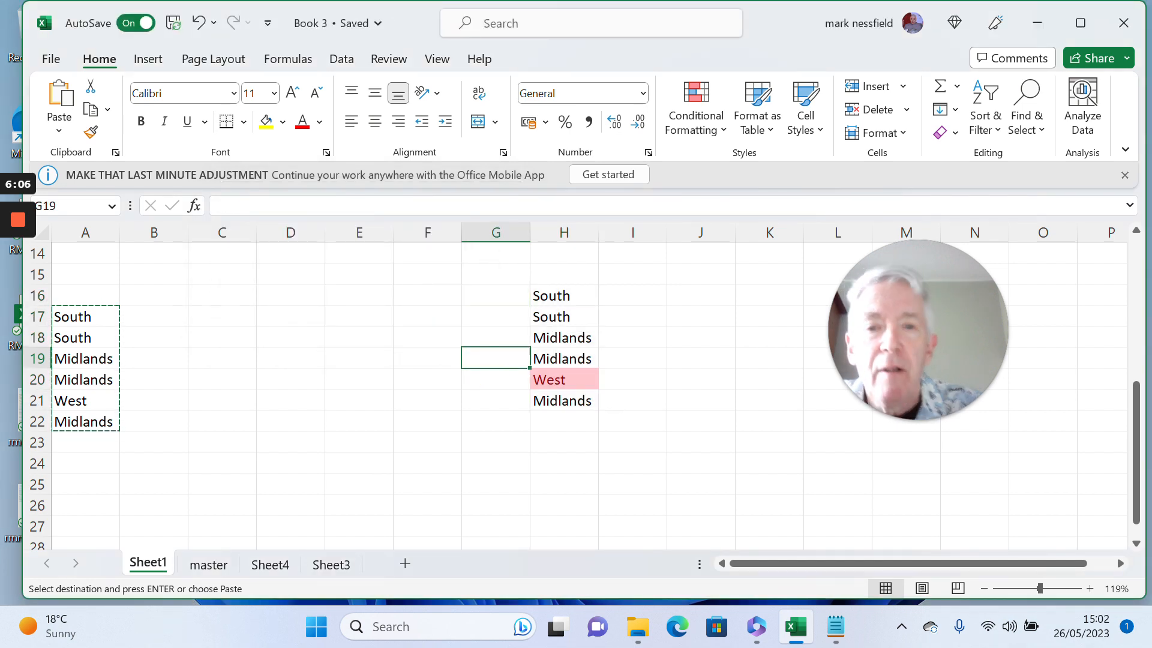
click(564, 379)
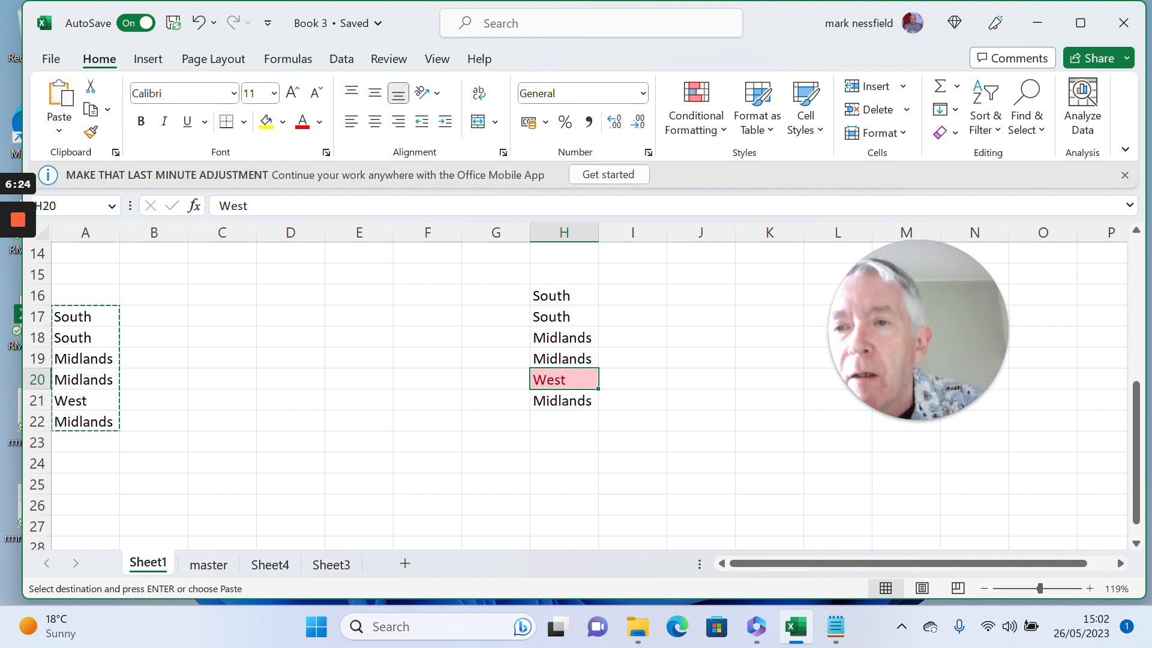
Step: Open the data validation settings of cell A17 and clear the list source entries
click(85, 316)
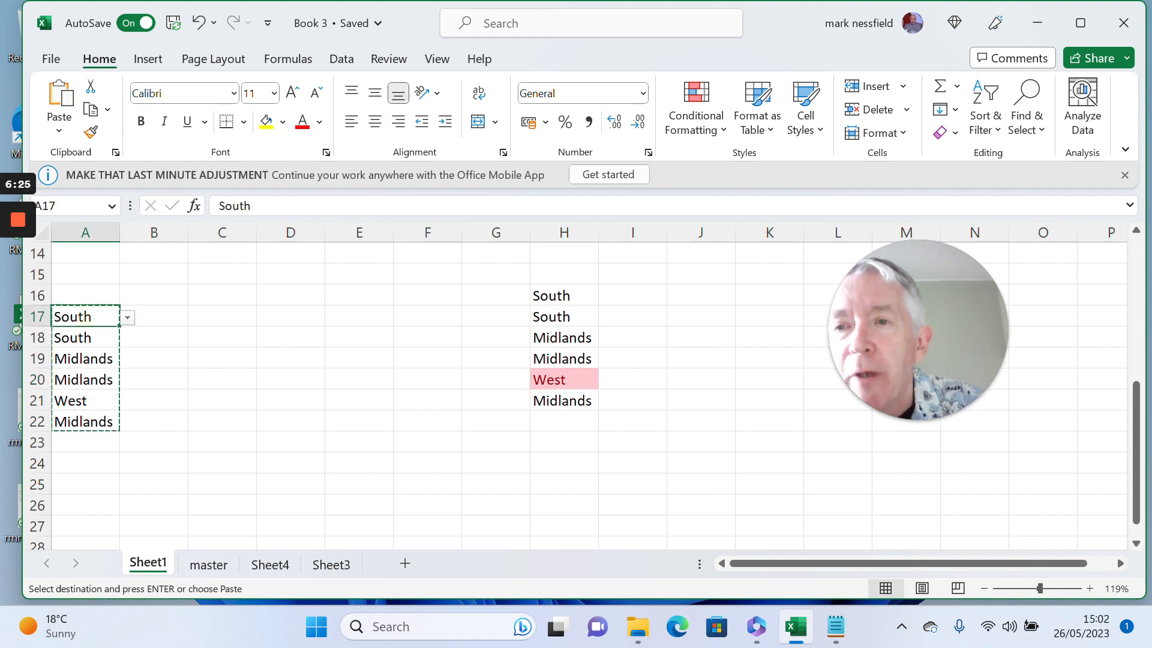
click(127, 317)
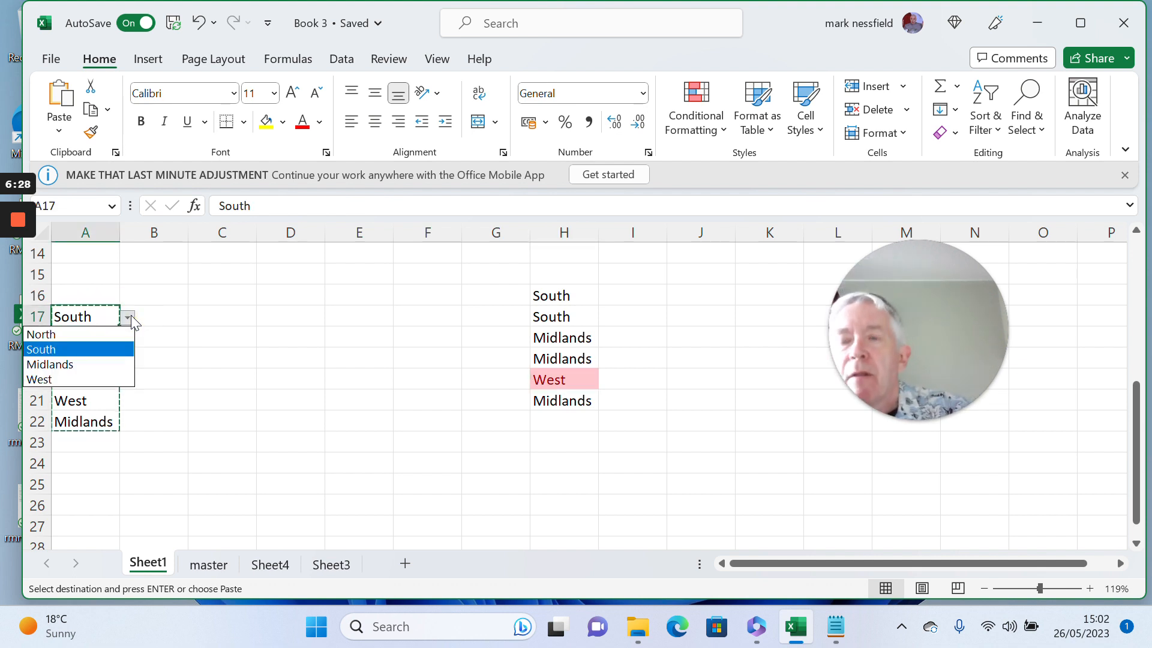
click(86, 314)
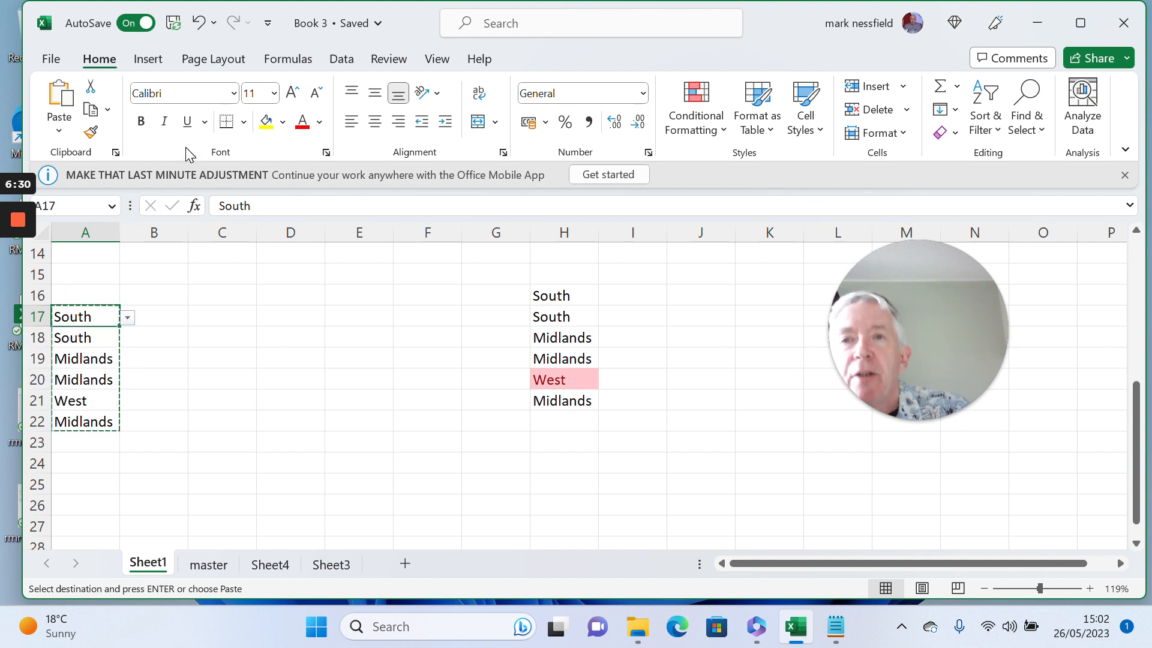
click(347, 58)
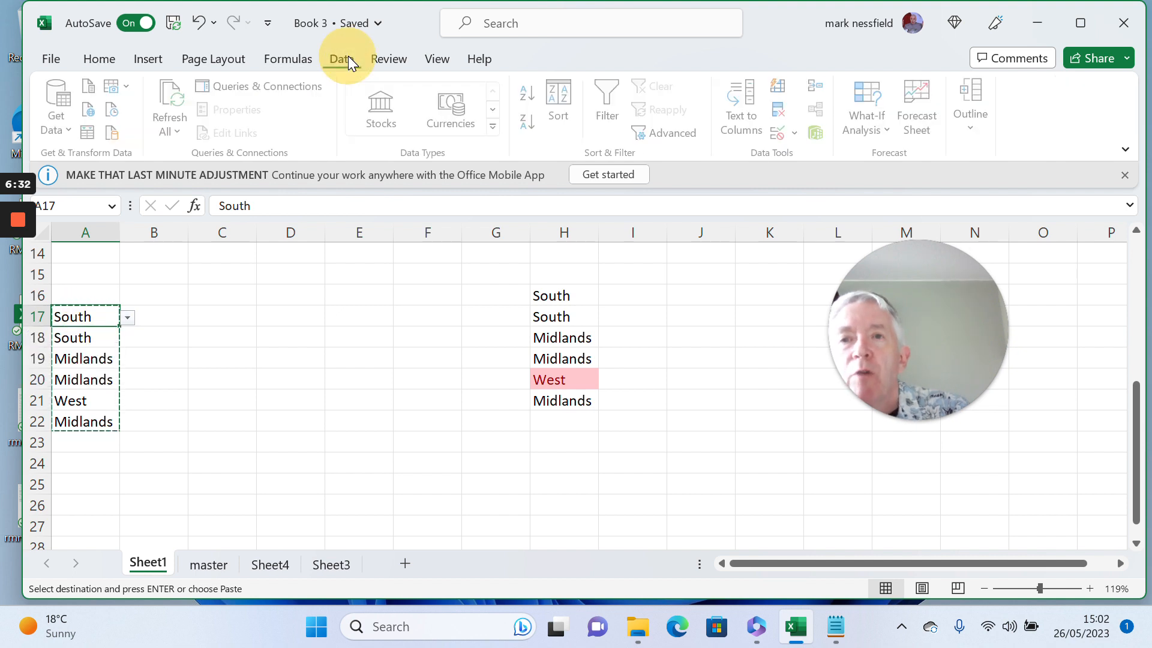
click(798, 133)
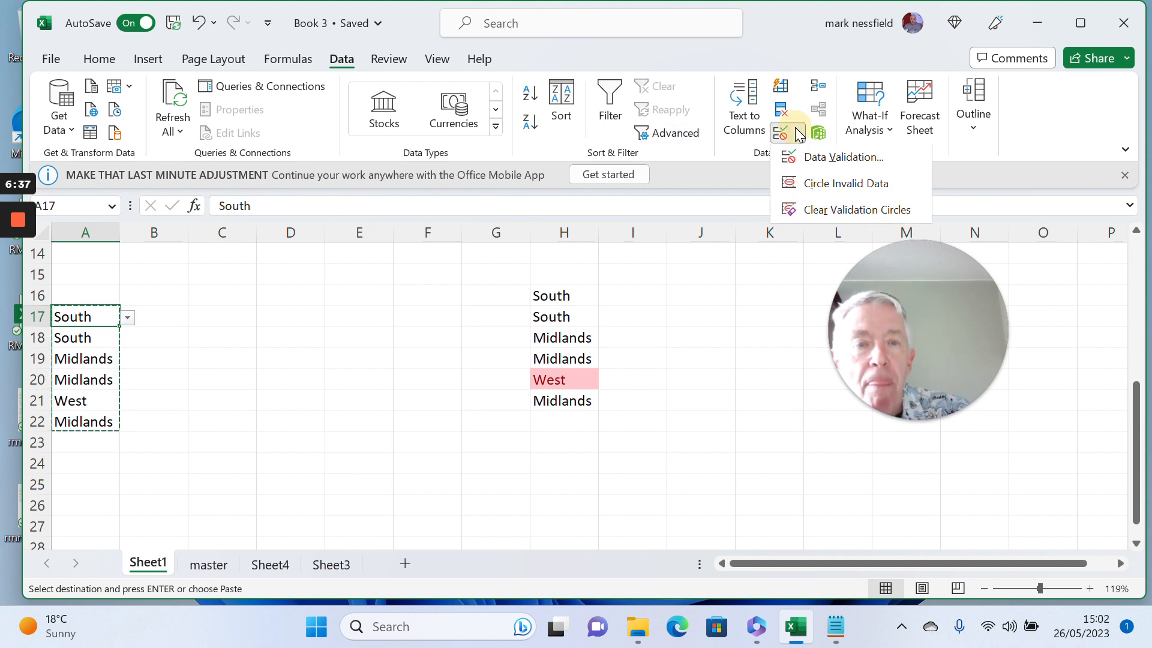
click(824, 160)
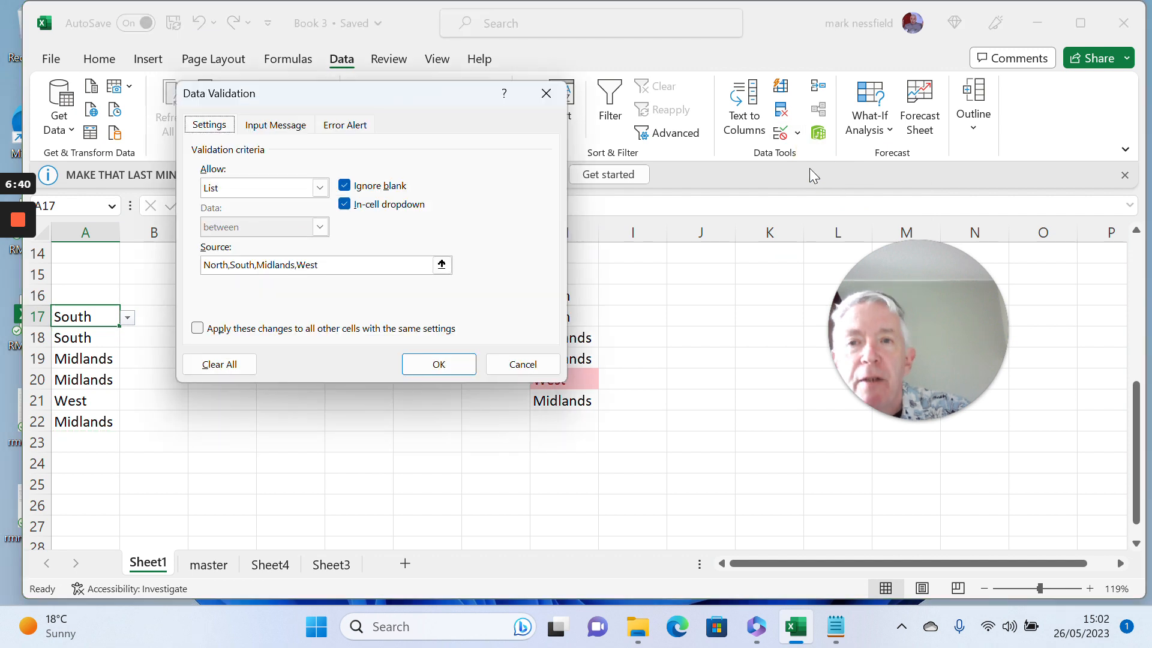
click(359, 268)
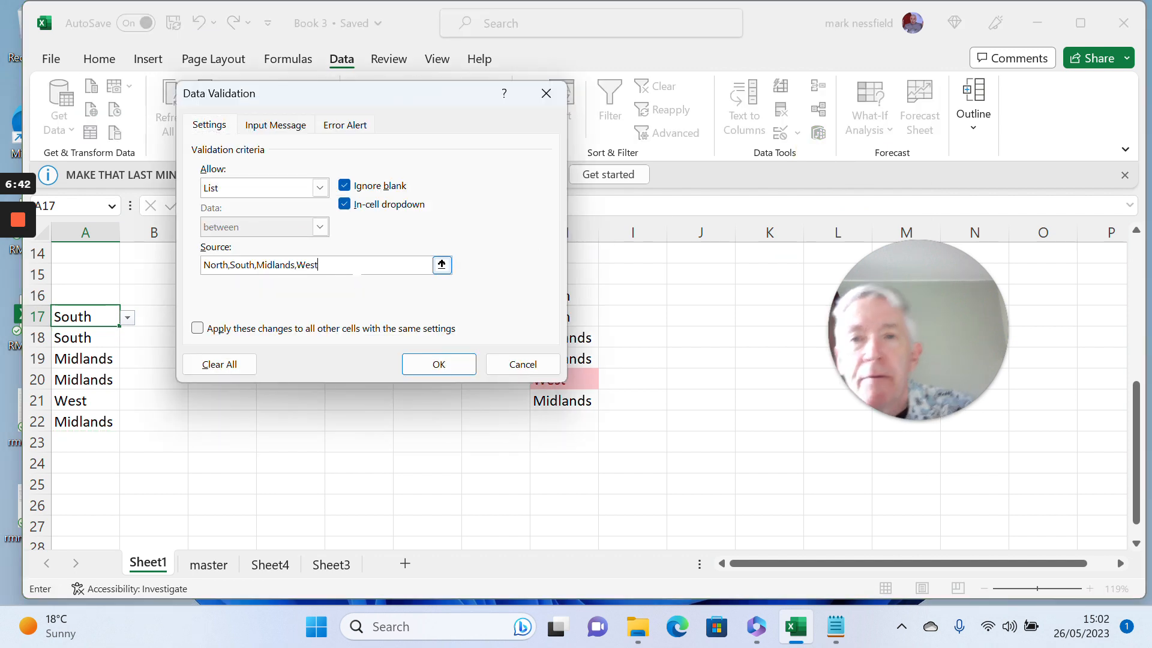
key(BackSpace)
key(BackSpace)
key(BackSpace)
key(BackSpace)
key(BackSpace)
key(BackSpace)
key(BackSpace)
key(BackSpace)
key(BackSpace)
key(BackSpace)
key(BackSpace)
key(BackSpace)
key(BackSpace)
key(BackSpace)
key(BackSpace)
key(BackSpace)
key(BackSpace)
key(BackSpace)
key(BackSpace)
key(BackSpace)
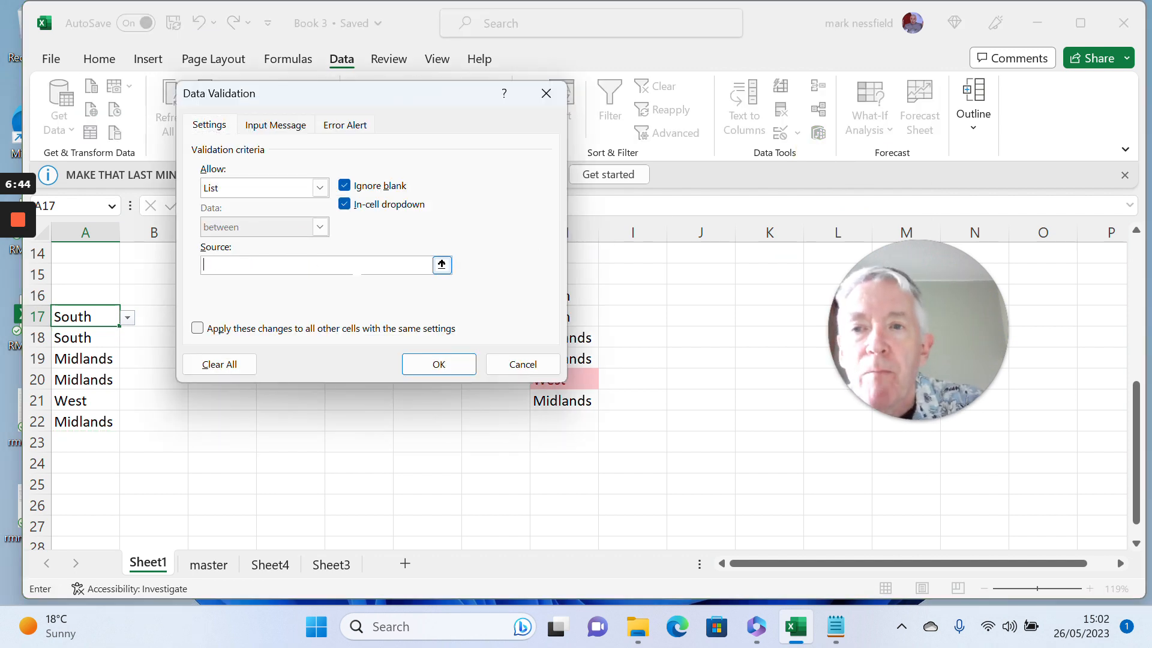
Step: Set cell A17's validation list source to the divisions in A13:A16 on the master sheet and apply it
click(219, 567)
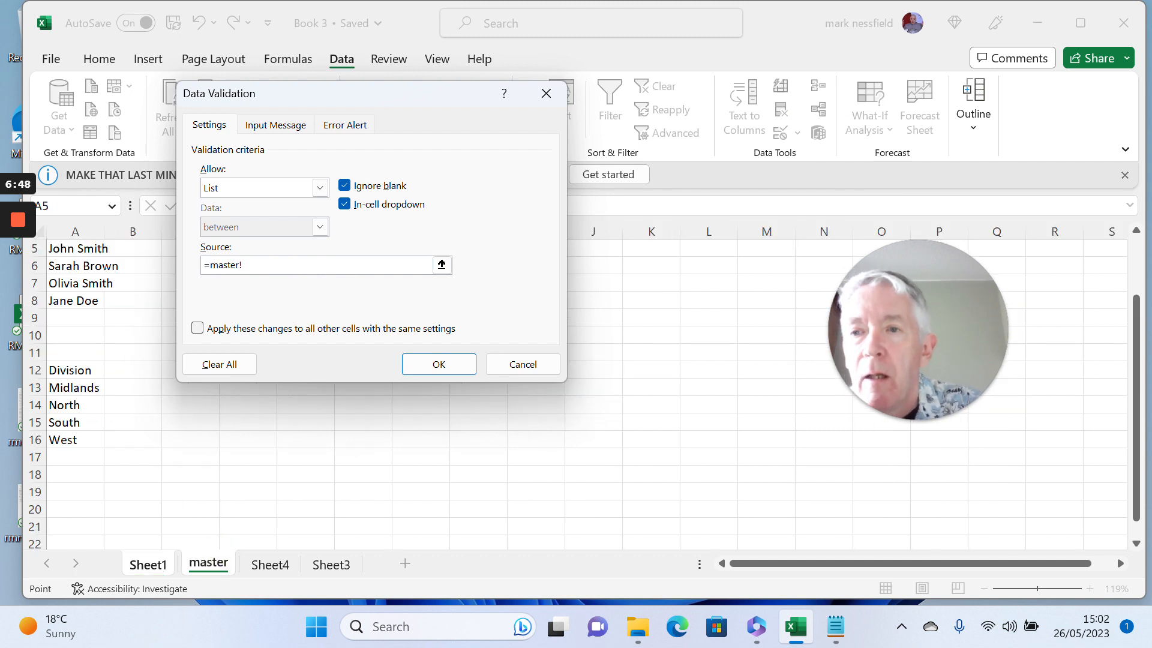
click(69, 387)
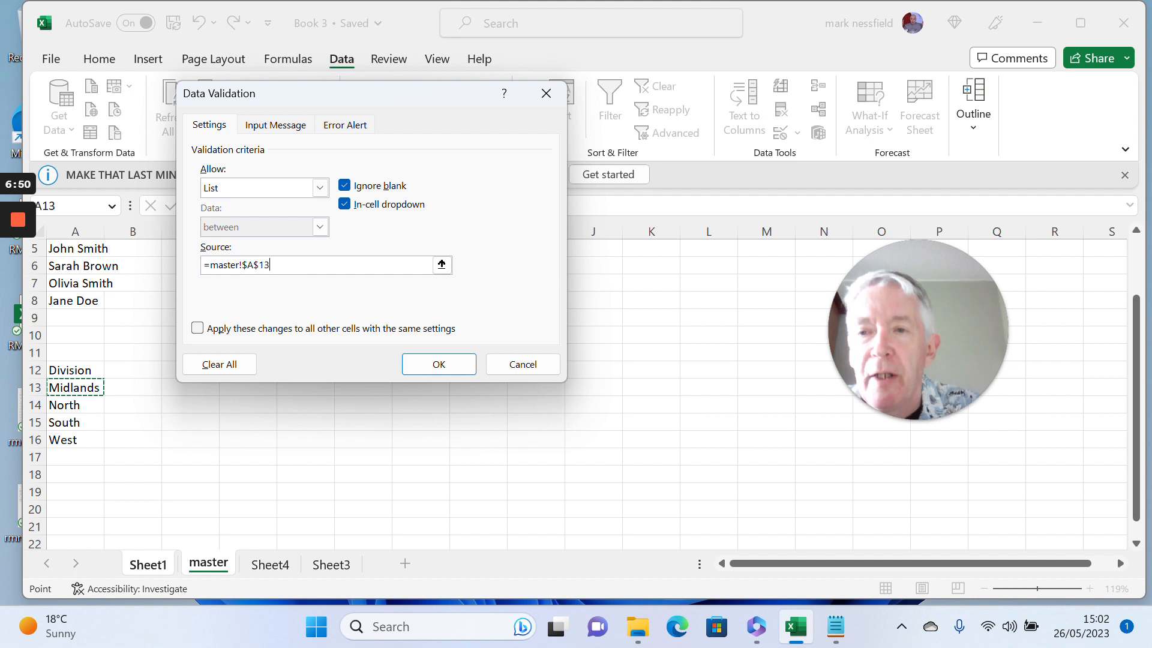
drag(75, 387, 74, 439)
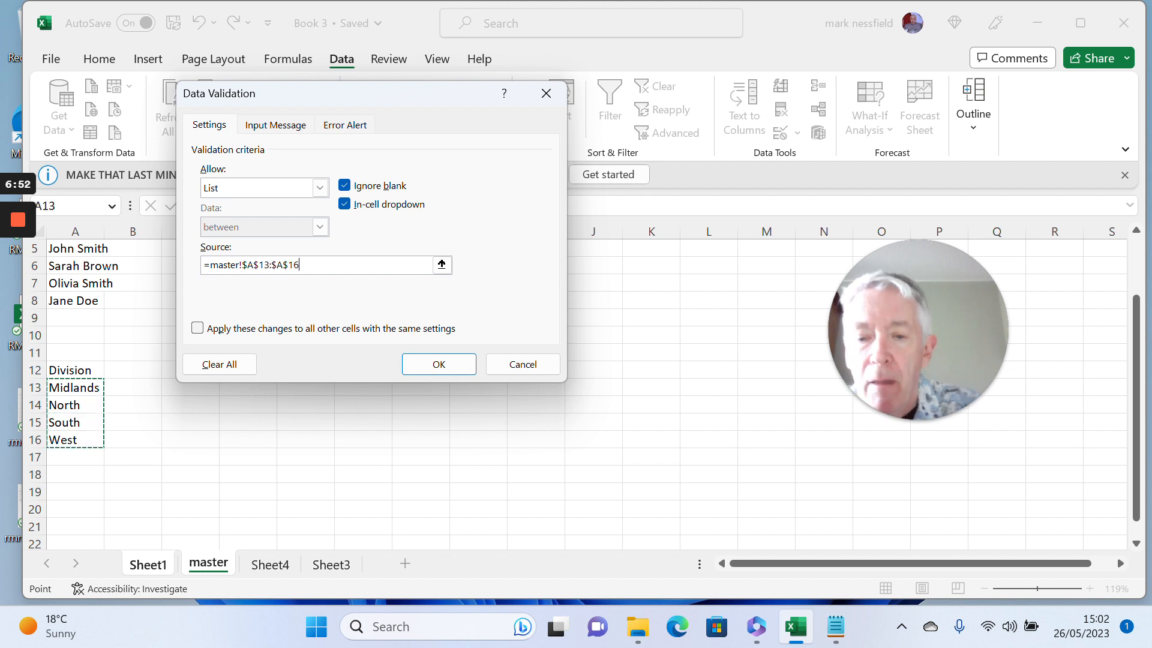
click(69, 388)
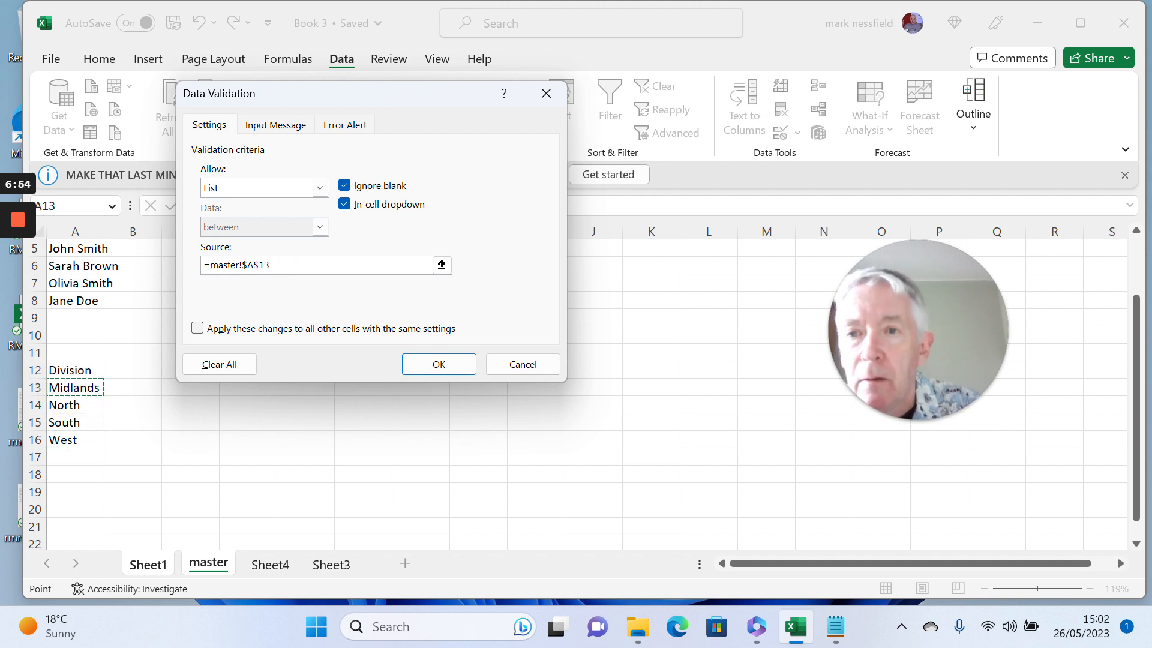
drag(68, 389, 72, 440)
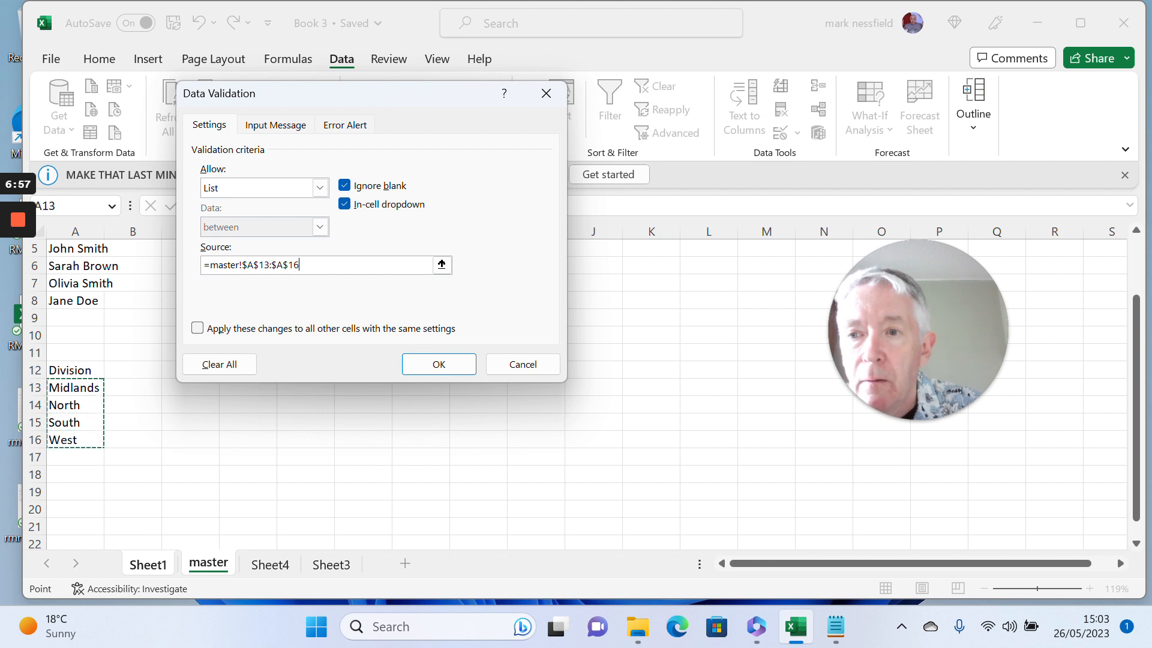
click(436, 367)
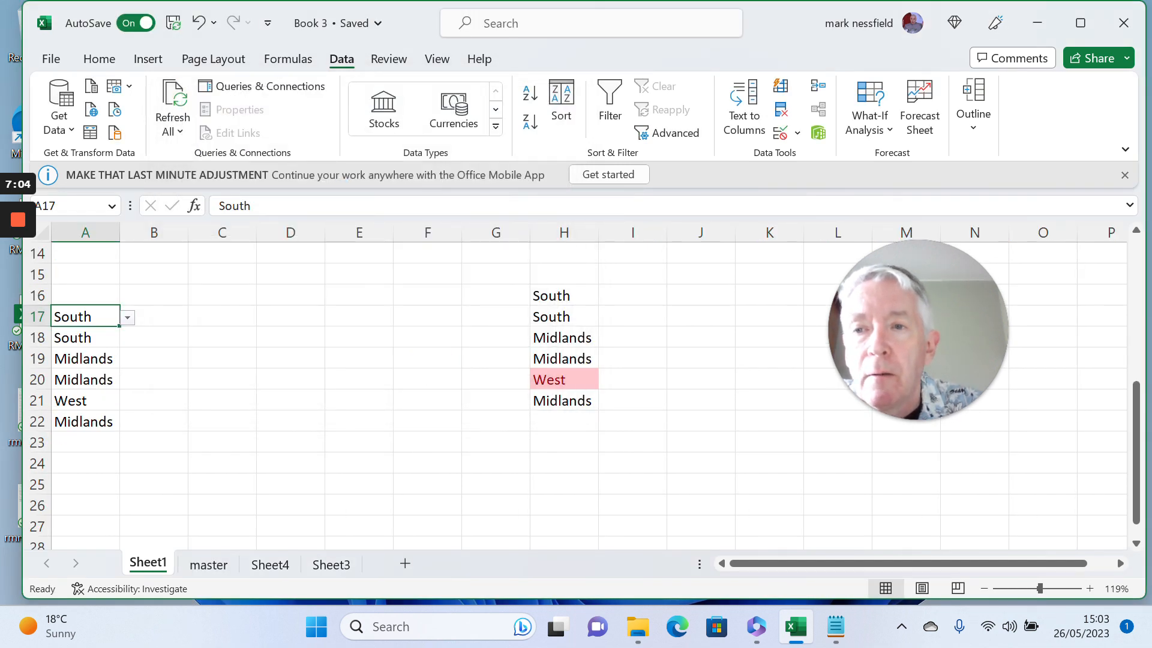
Step: Copy cell A17 and use Paste Special to apply only its validation to the column A cells from A18 down past row 27
click(92, 338)
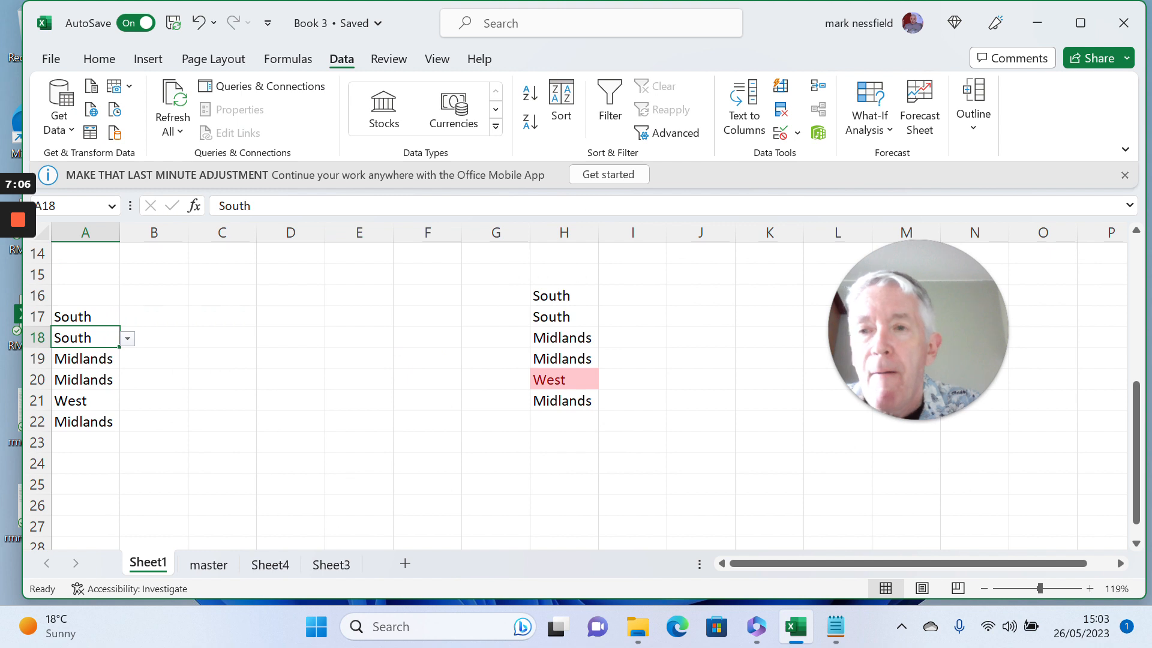
click(83, 316)
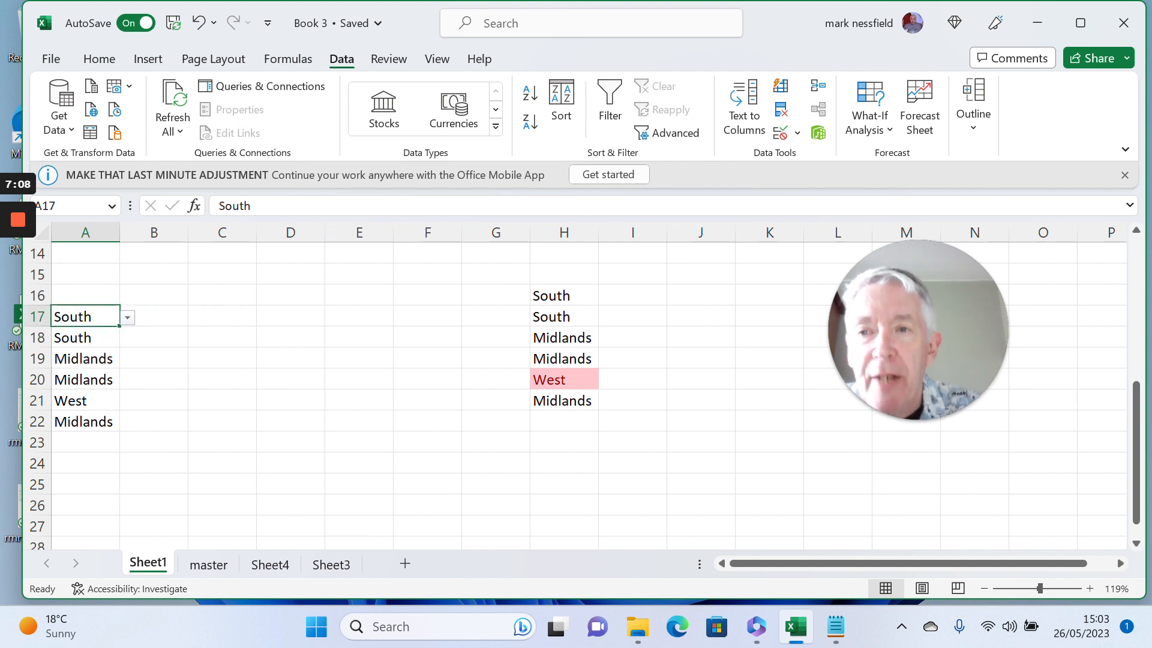
right_click(85, 323)
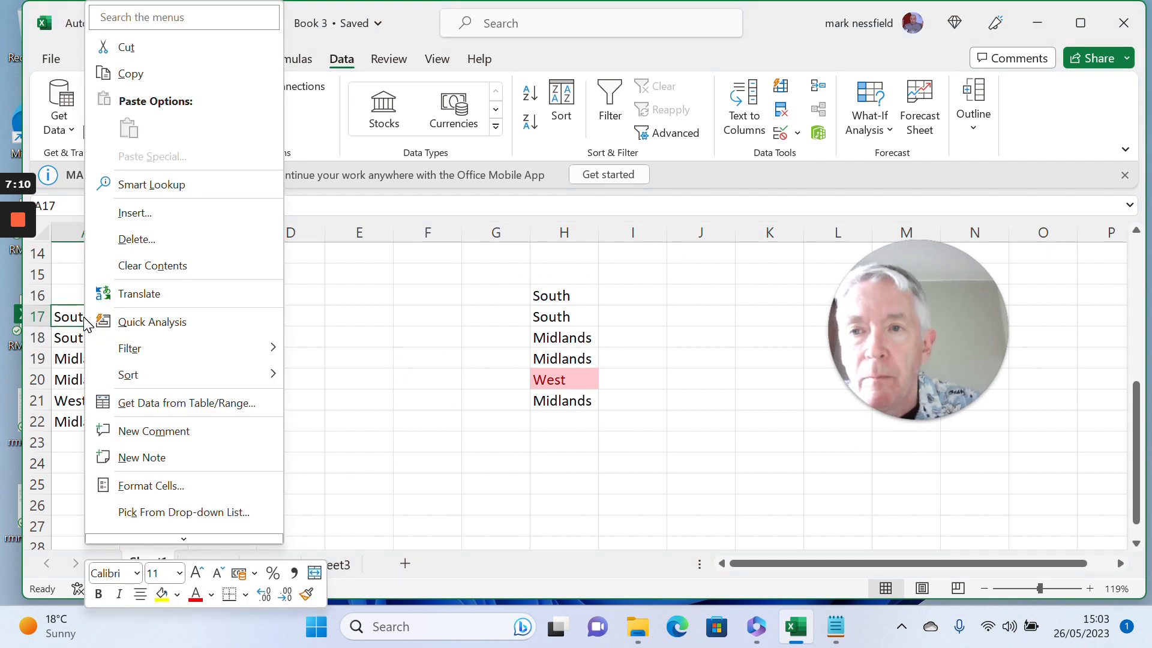
click(123, 75)
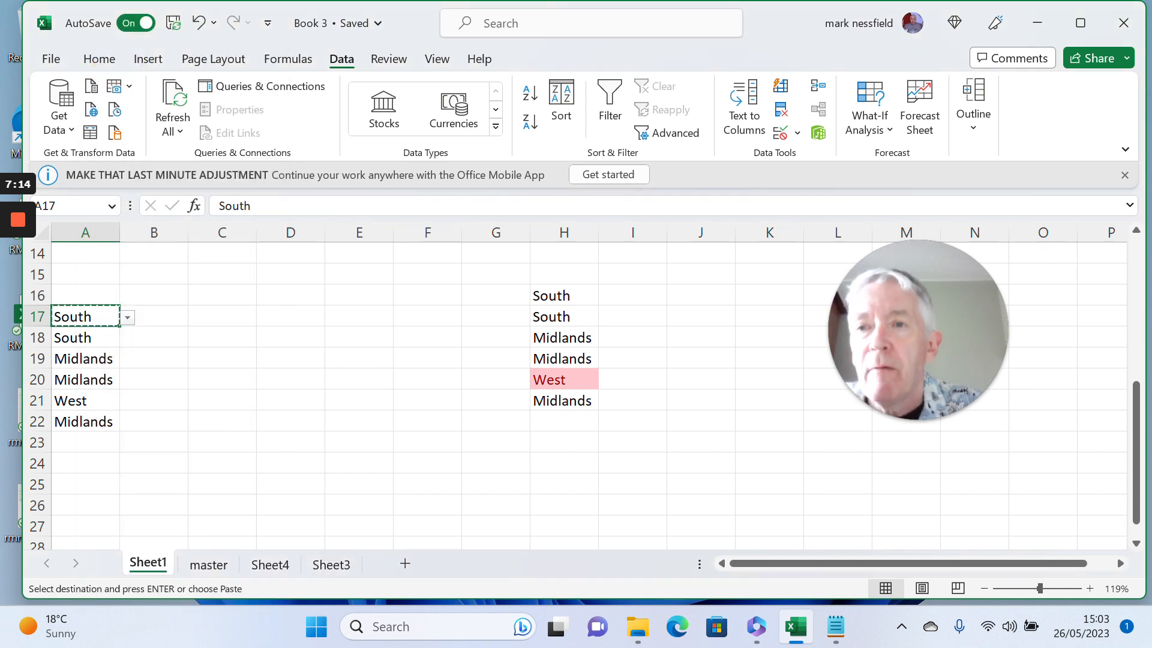
drag(84, 337, 91, 542)
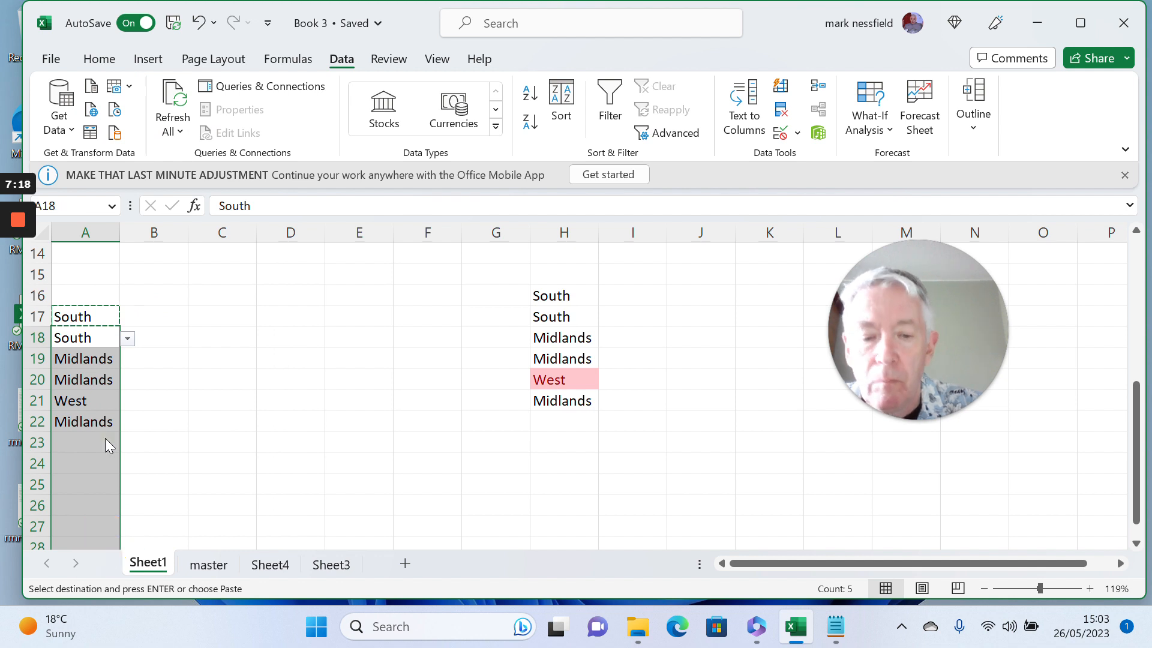
right_click(106, 438)
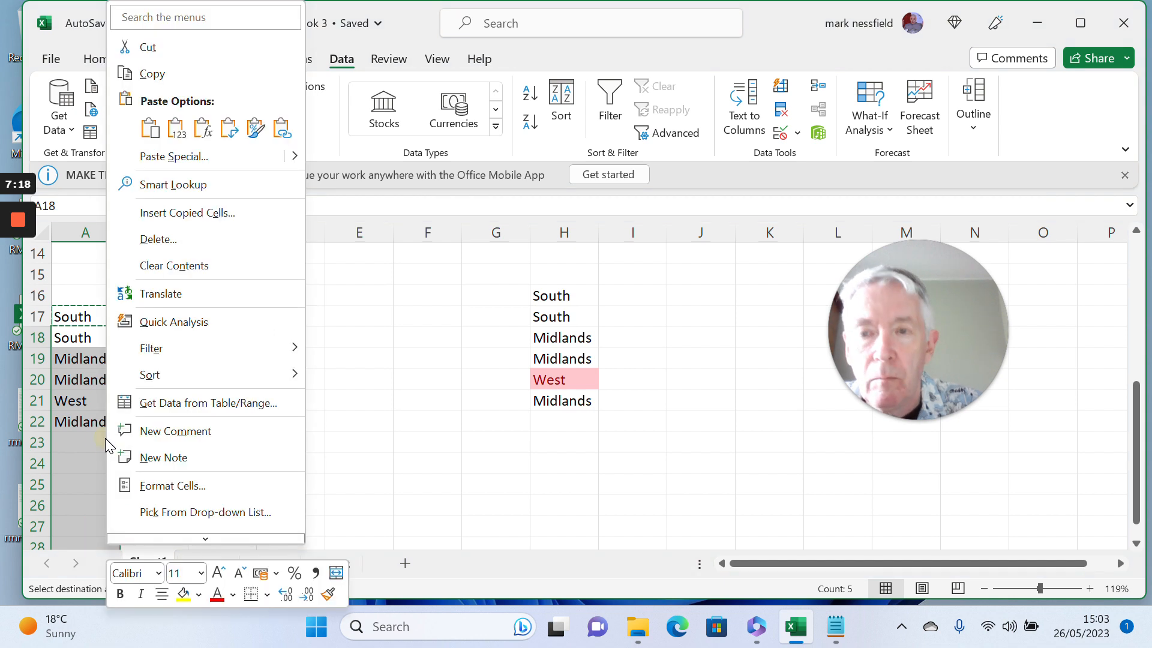
click(194, 163)
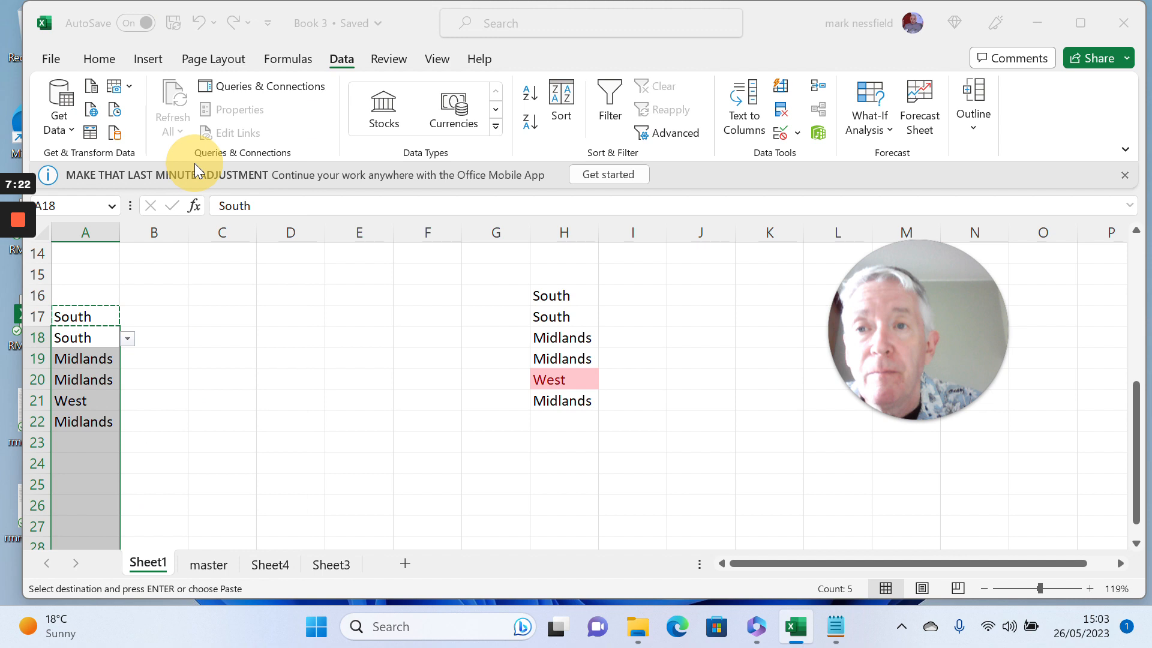
click(40, 189)
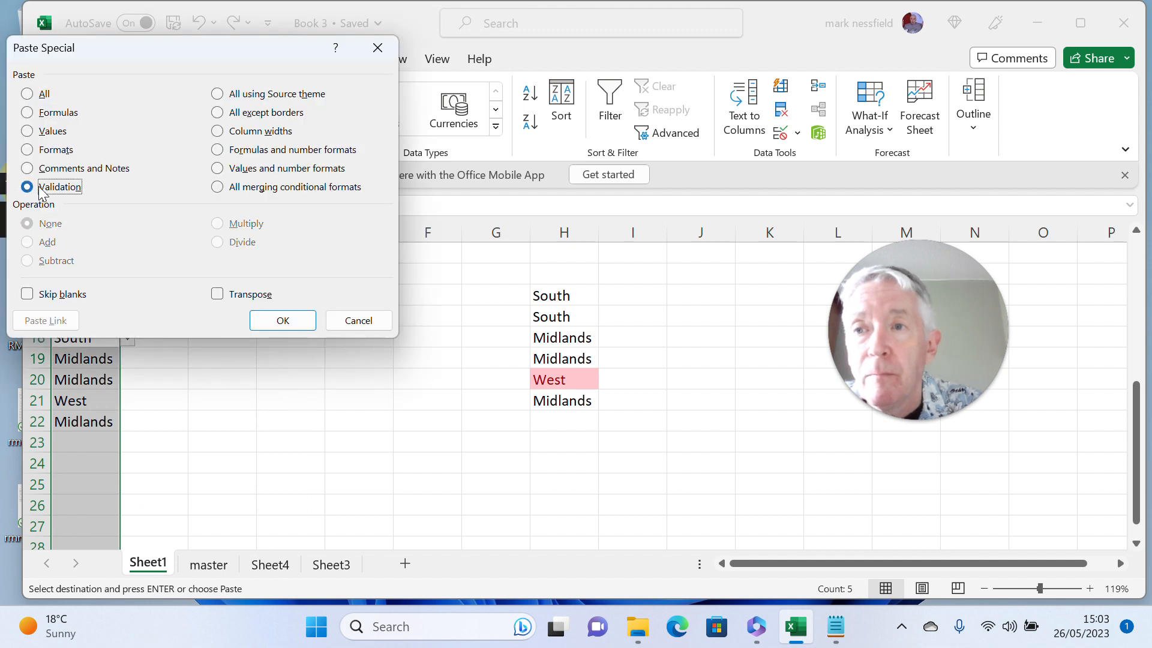
click(280, 317)
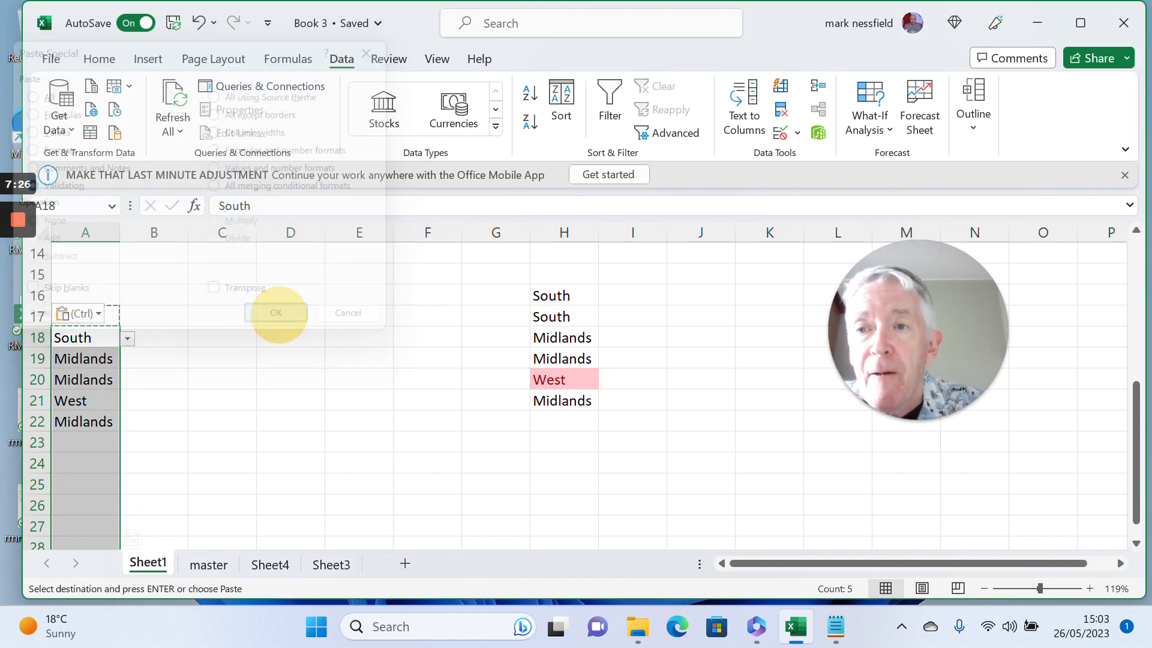
Step: Change the division in cell A14 of the master sheet to North-East
click(208, 564)
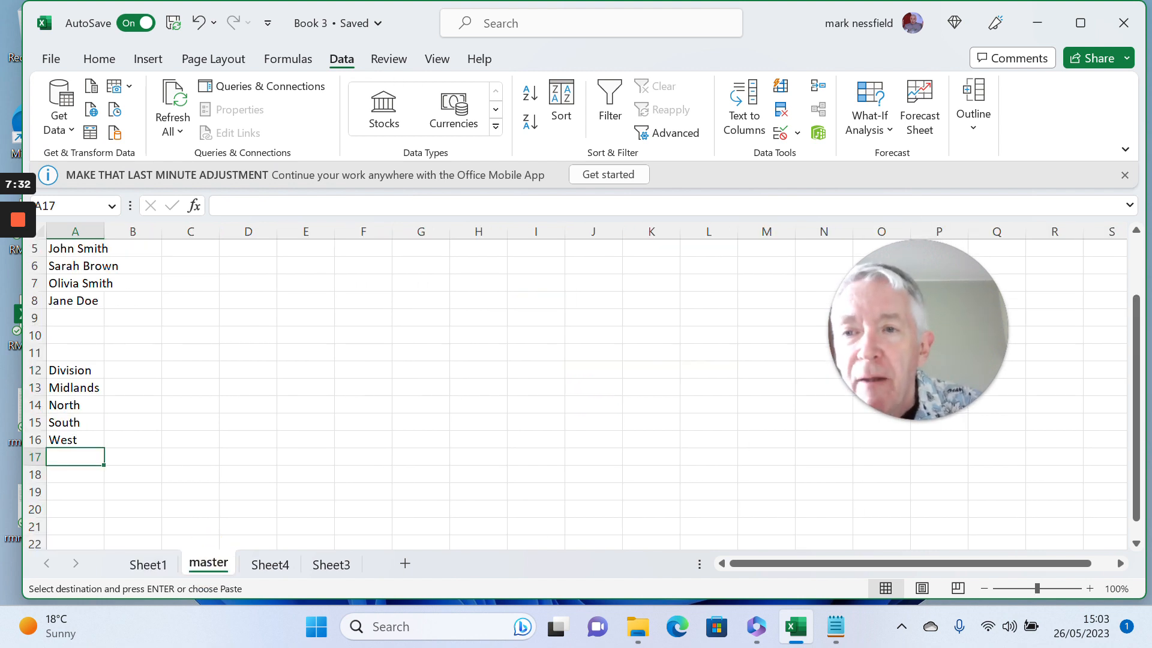
click(69, 405)
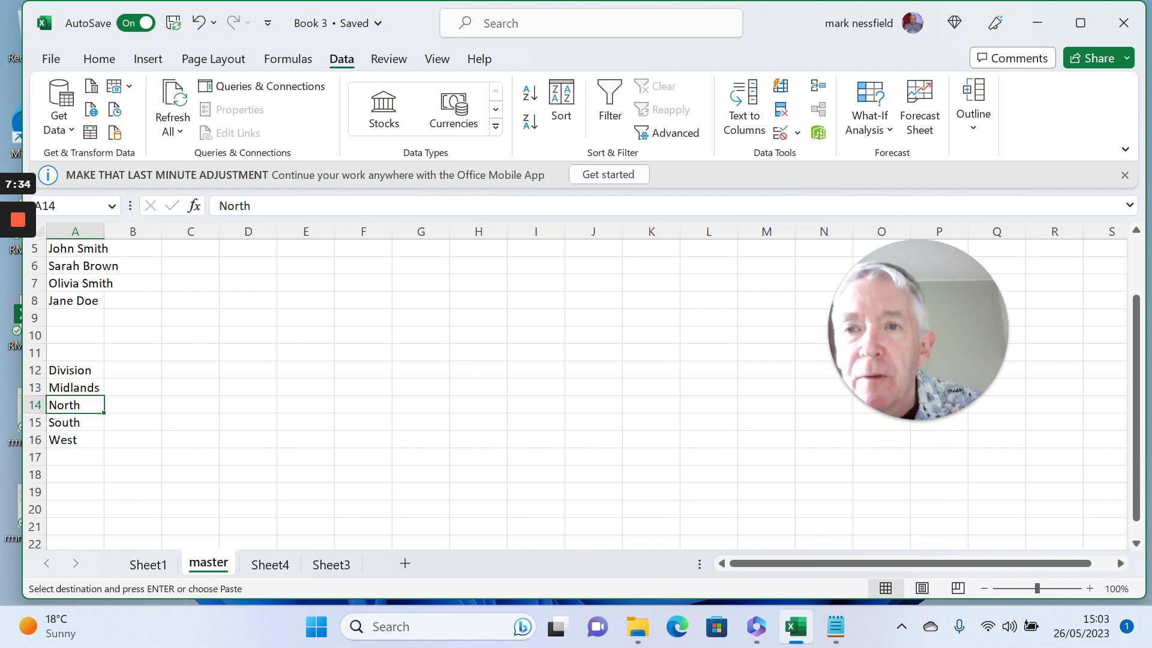
click(256, 206)
text(-)
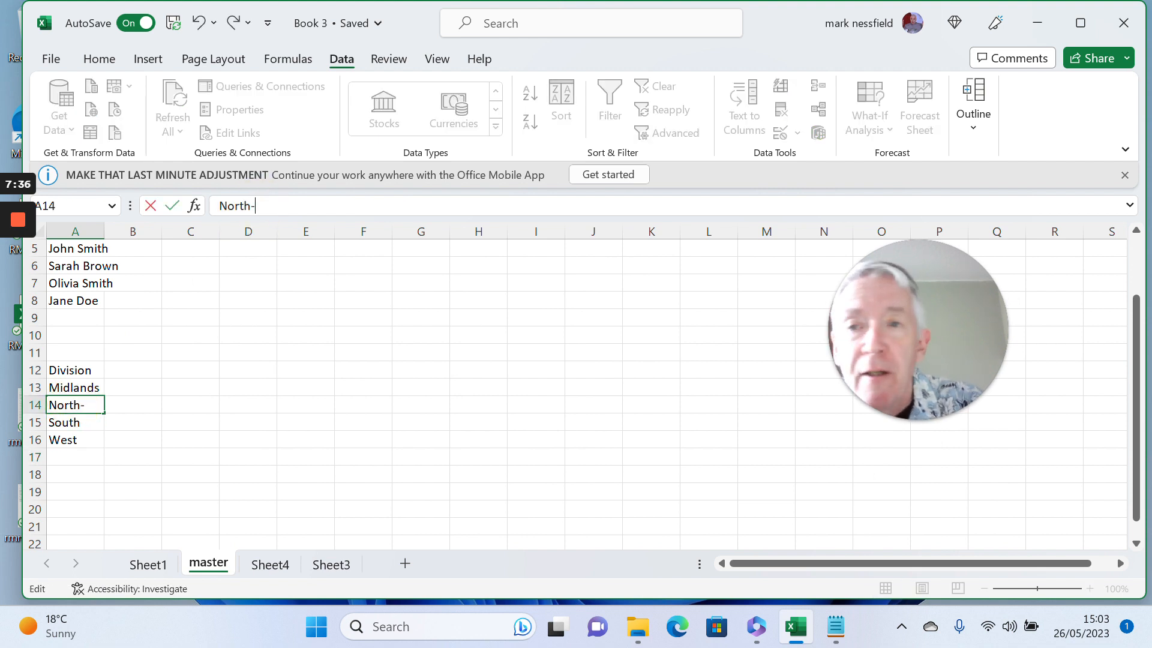
text(East)
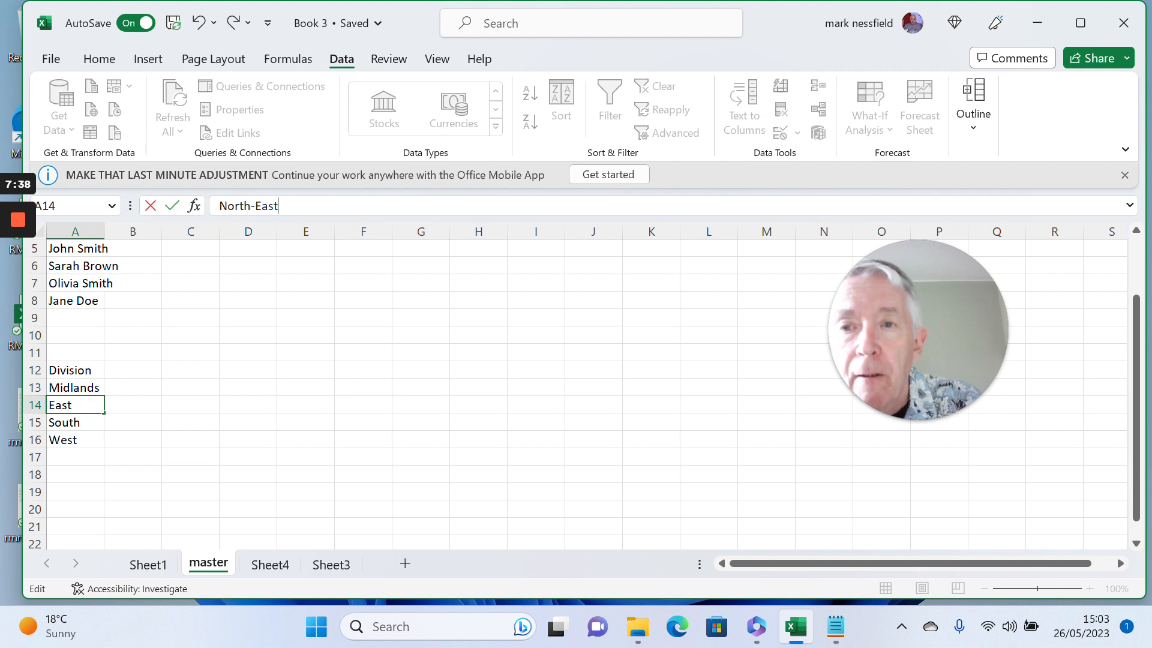
key(Return)
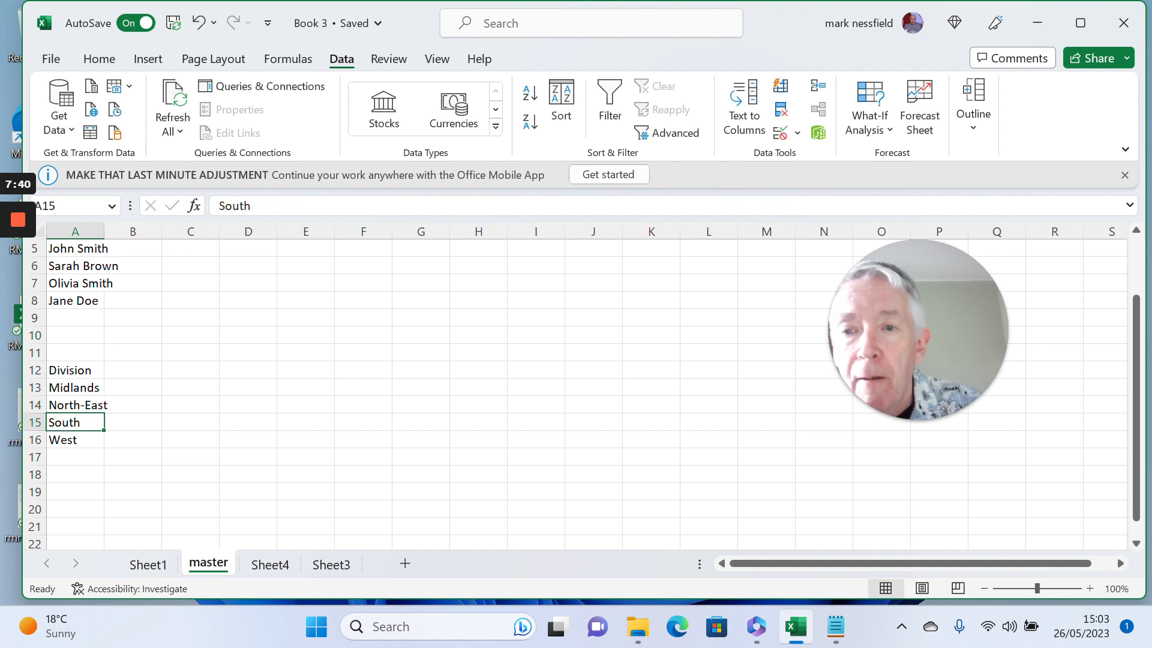
Step: Choose North-East from the validation list of cell A20 on Sheet1
click(156, 564)
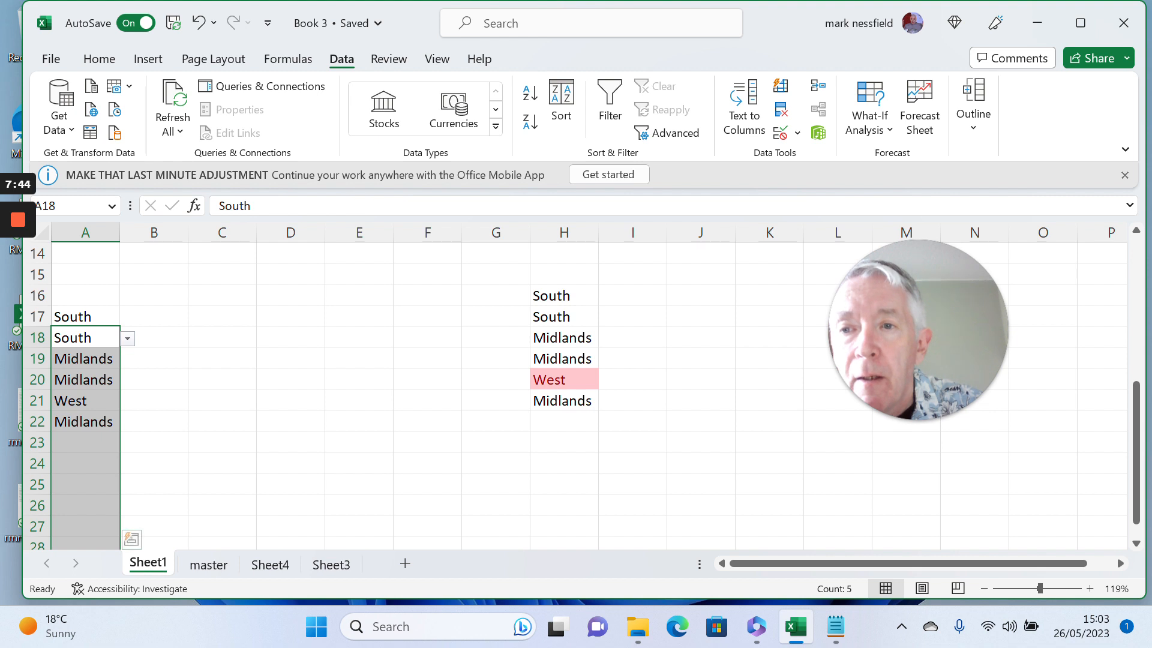
click(84, 379)
click(127, 382)
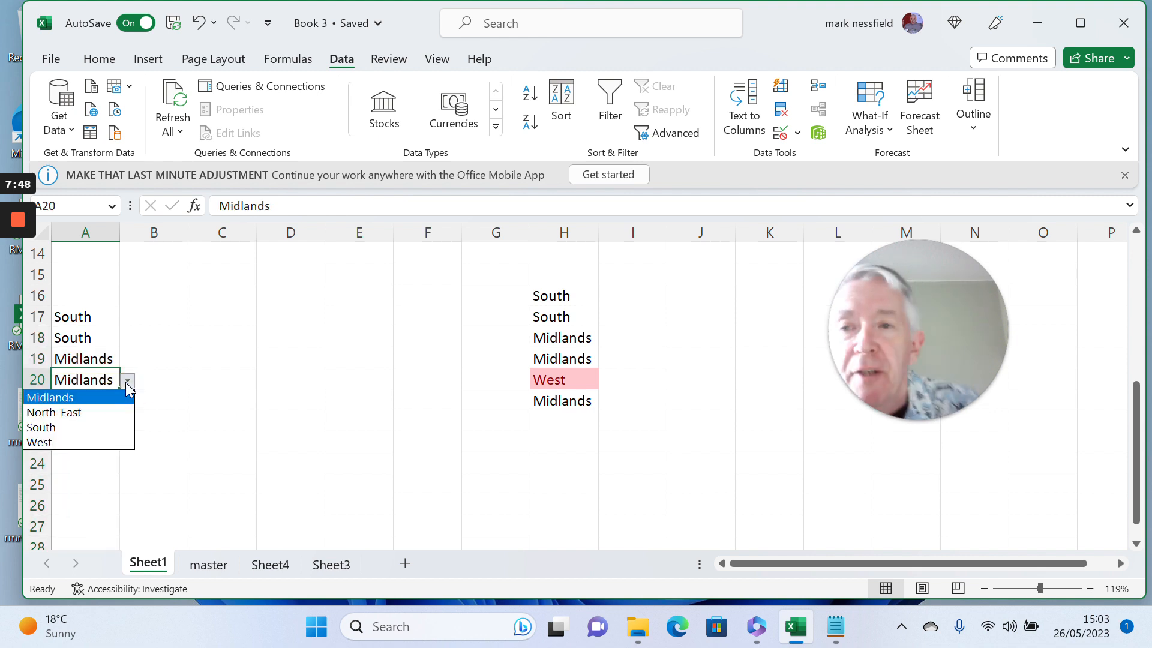
click(78, 413)
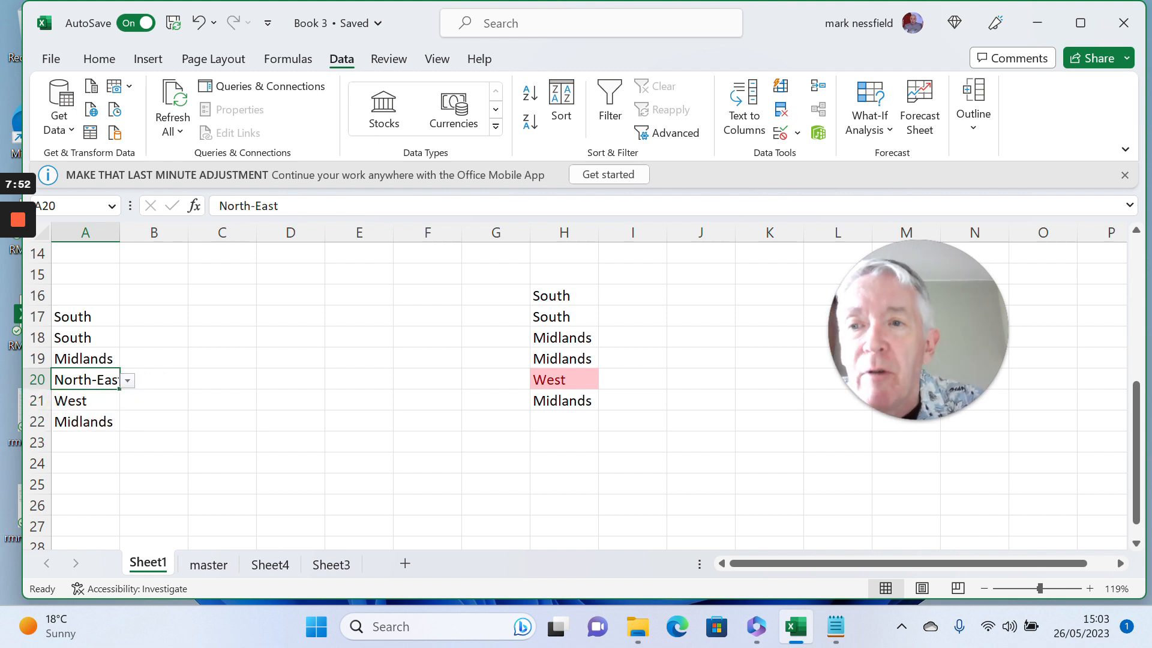
Step: Add Scotland as a new division in cell A17 of the master sheet, directly below West
click(220, 563)
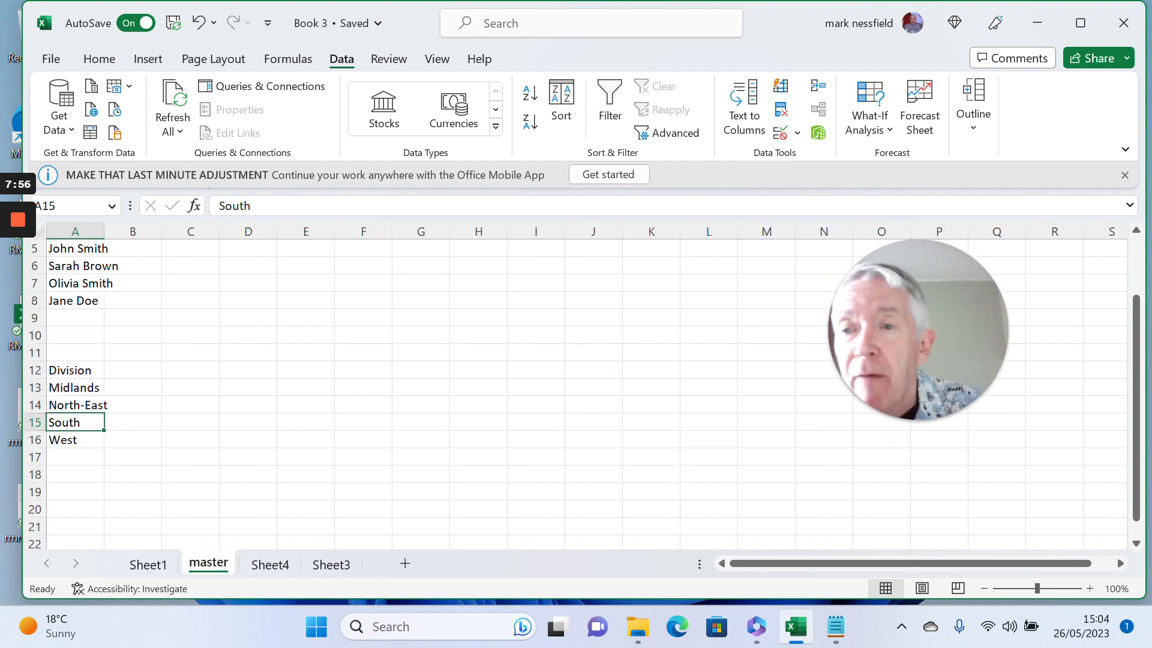
click(71, 456)
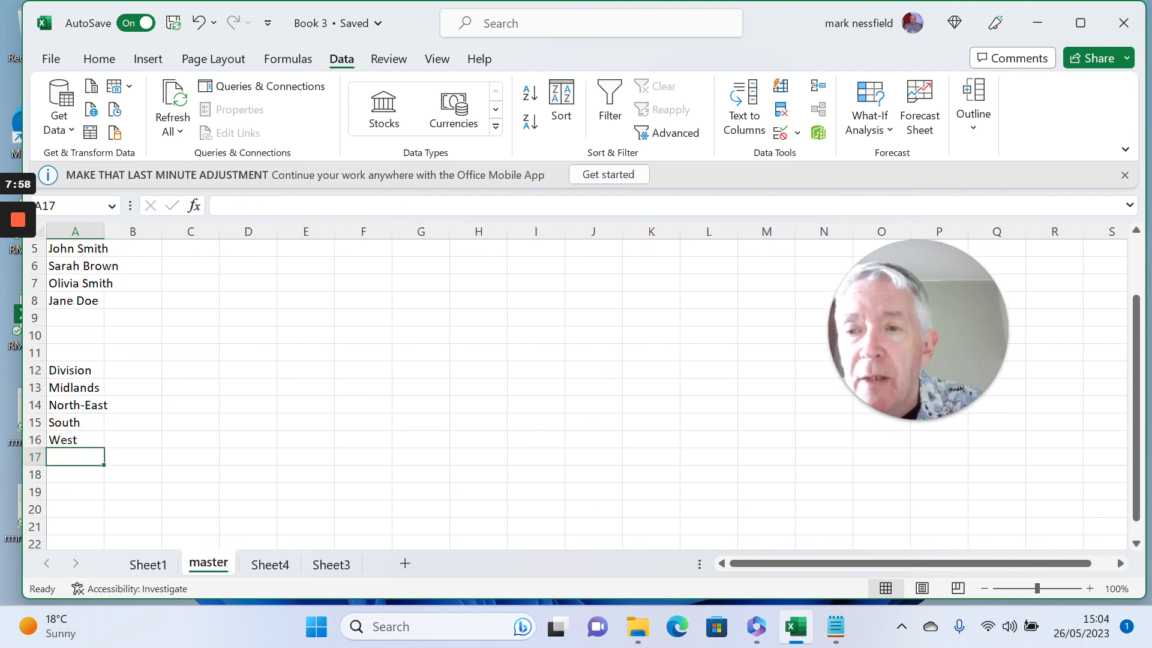
text(Scotland)
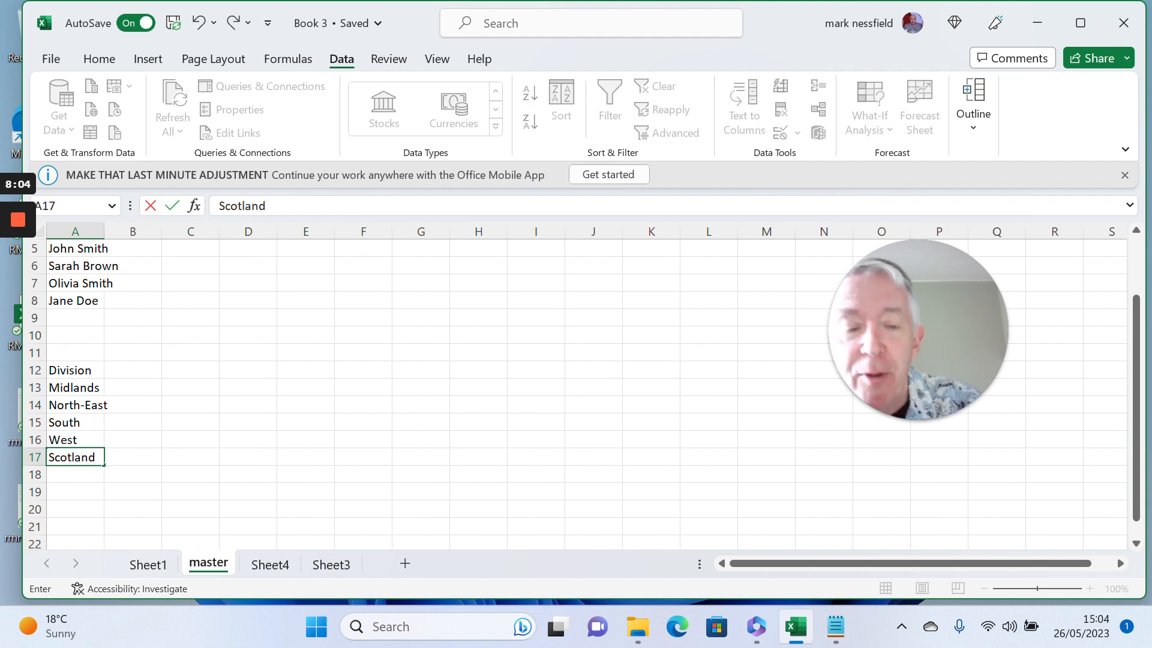
key(Return)
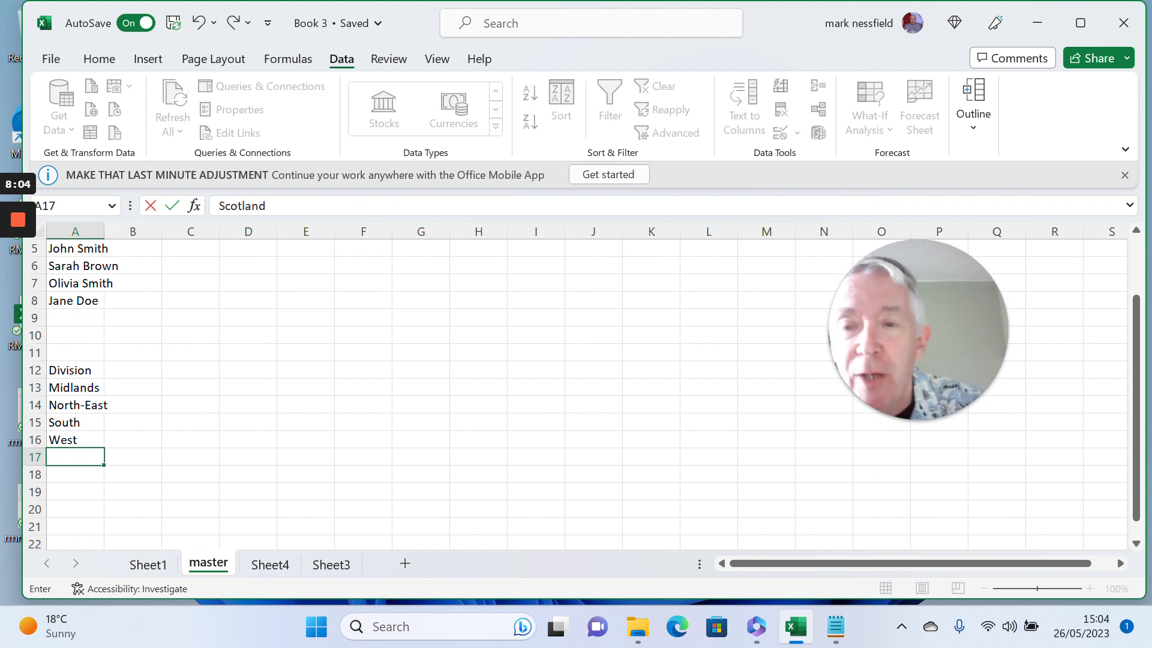
Step: Check on Sheet1 whether the new division is offered in cell A20's validation list
click(161, 564)
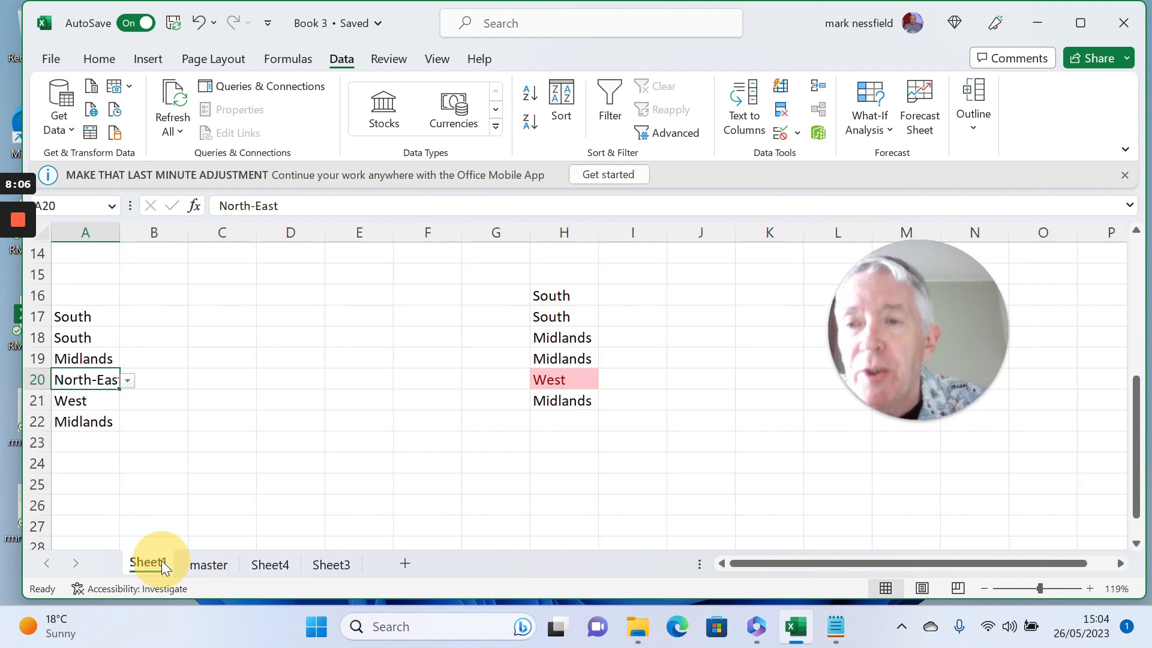
click(128, 380)
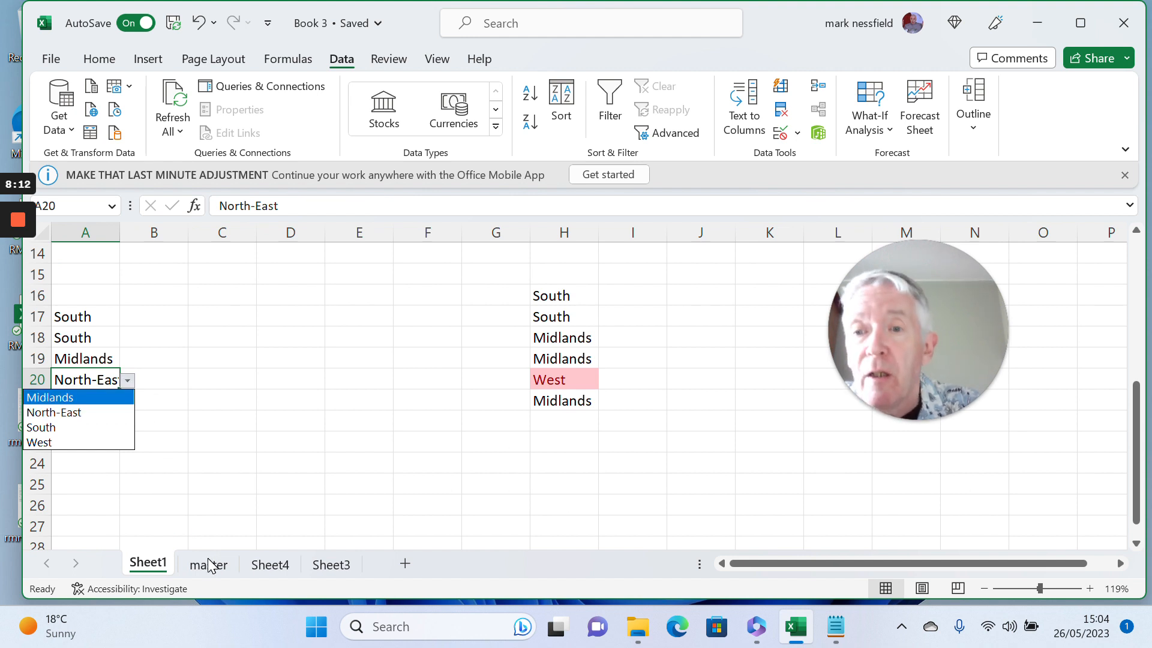
key(Escape)
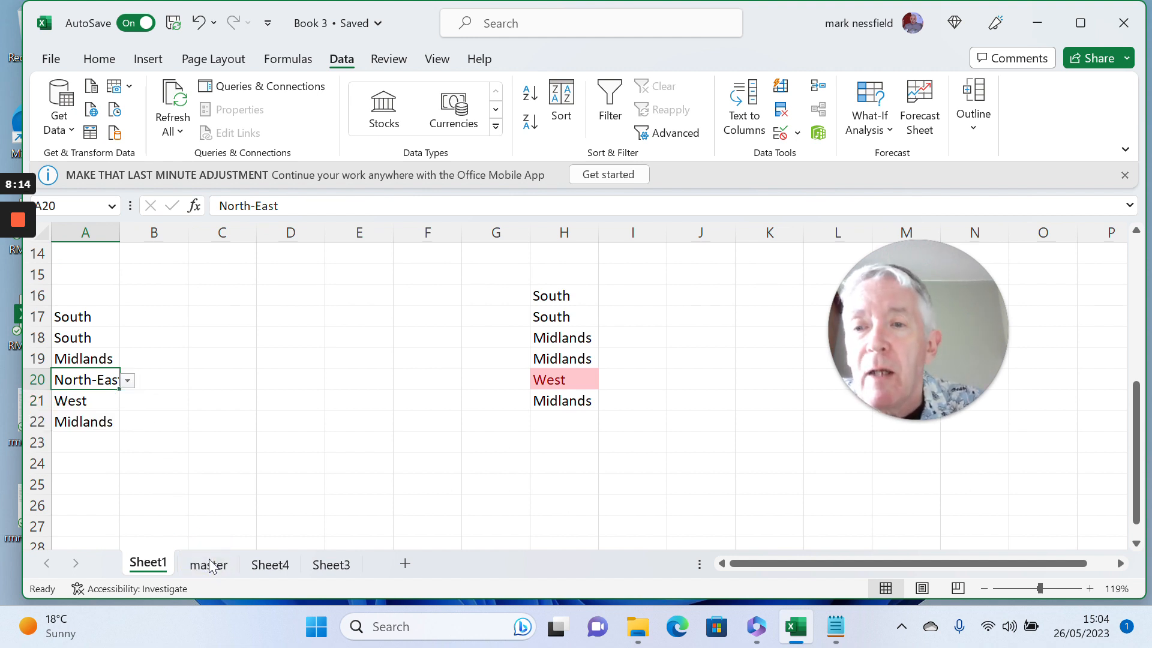
Step: Insert a blank cell at A15 on the master sheet, above South, shifting the cells down
click(209, 564)
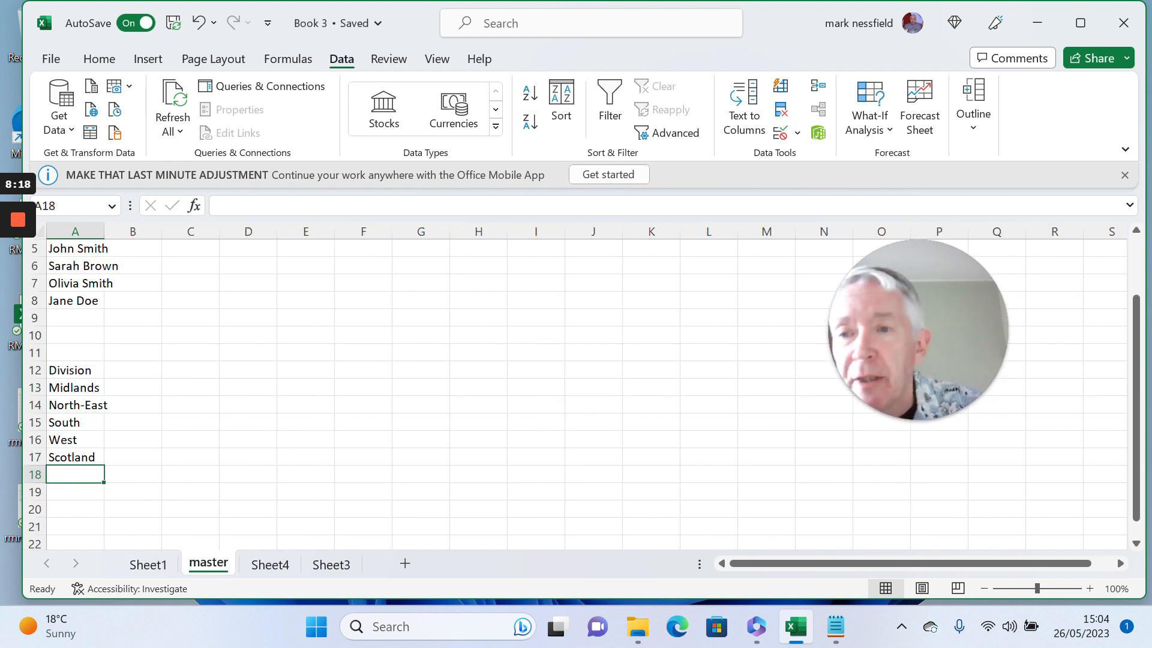
click(65, 424)
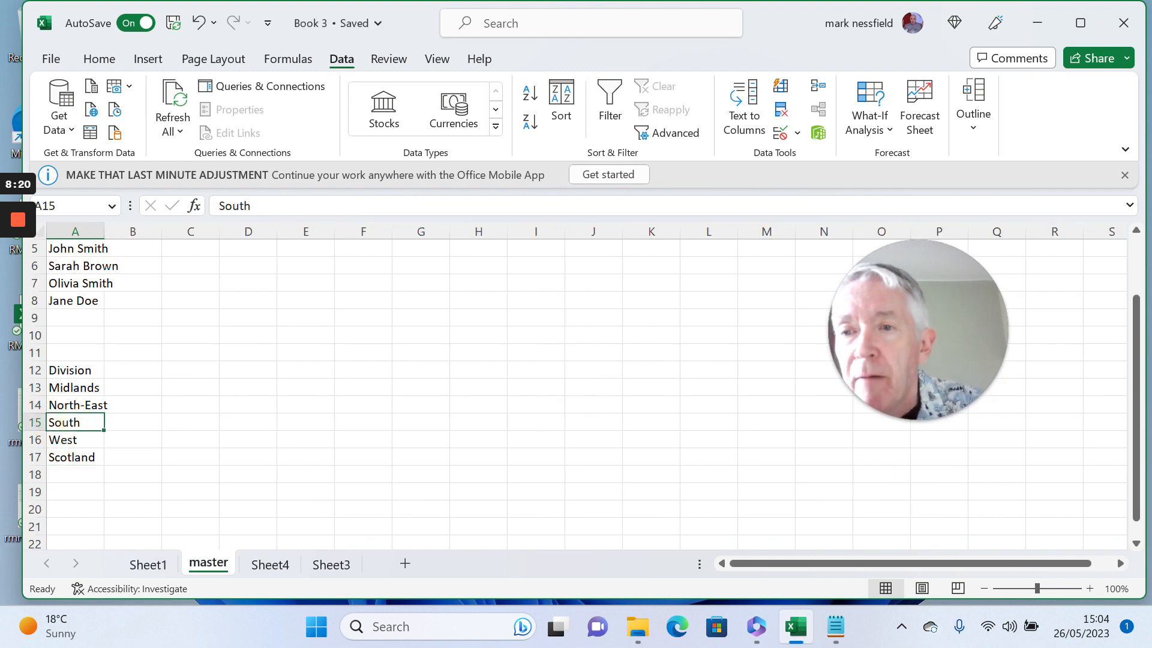
right_click(66, 426)
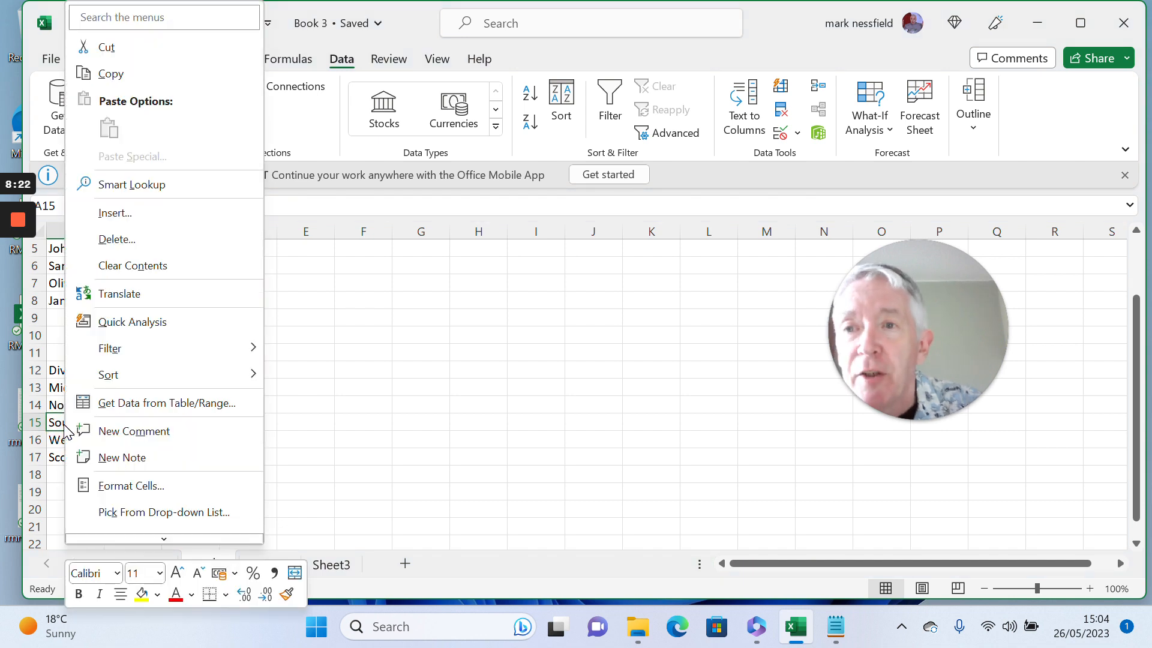
click(115, 216)
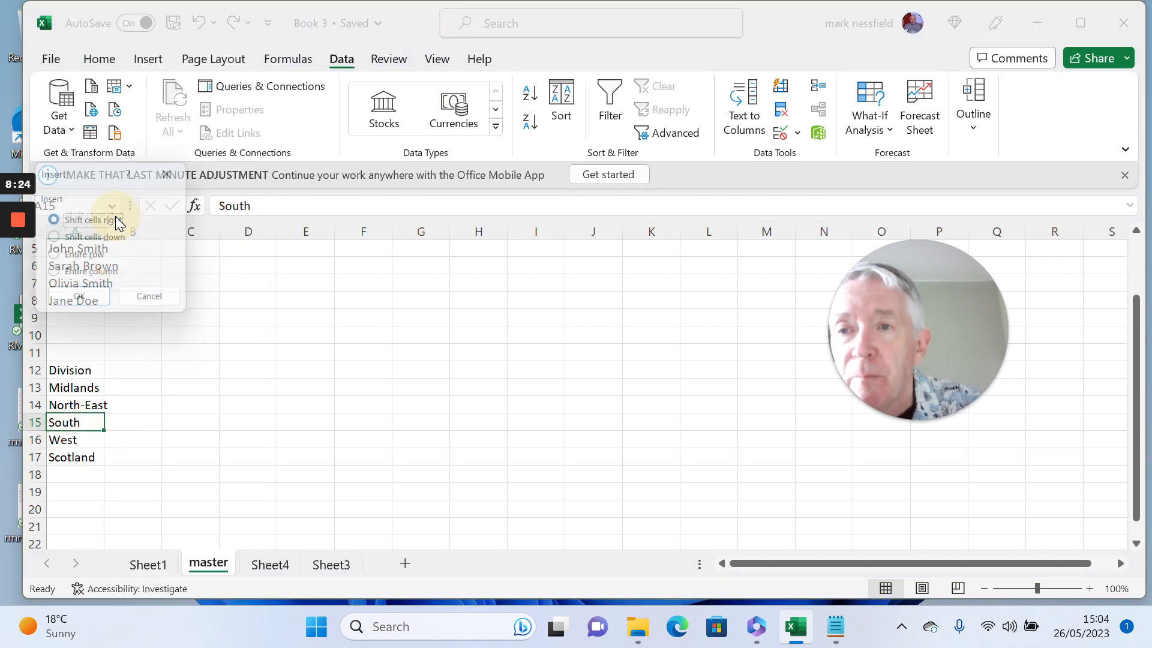
click(82, 239)
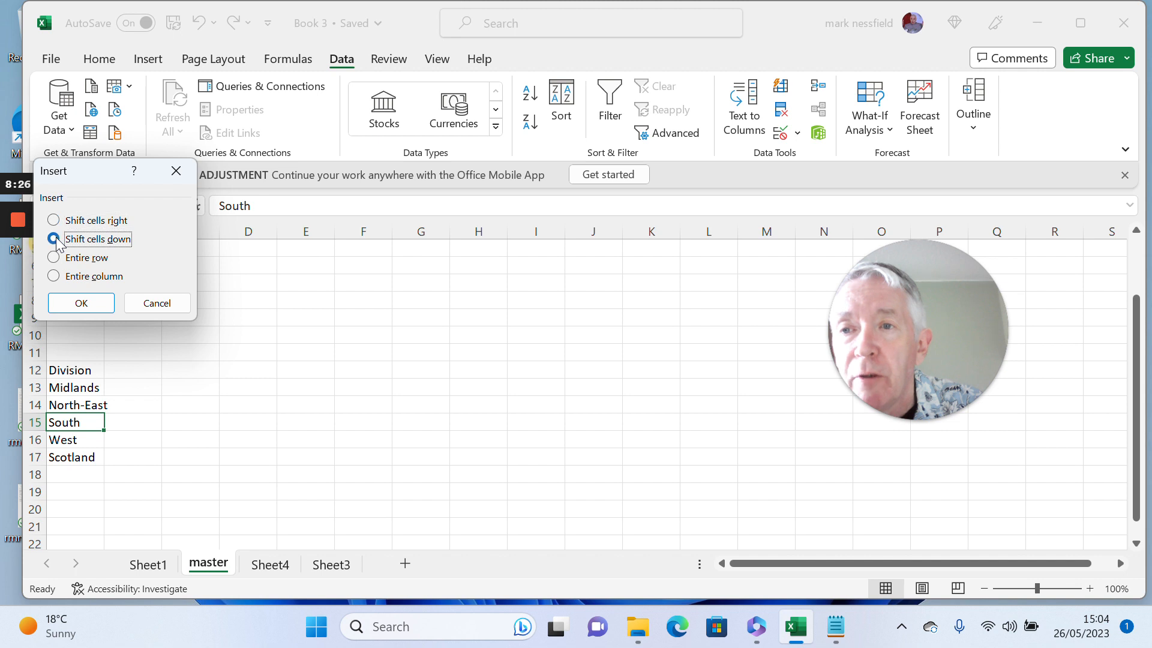
click(82, 302)
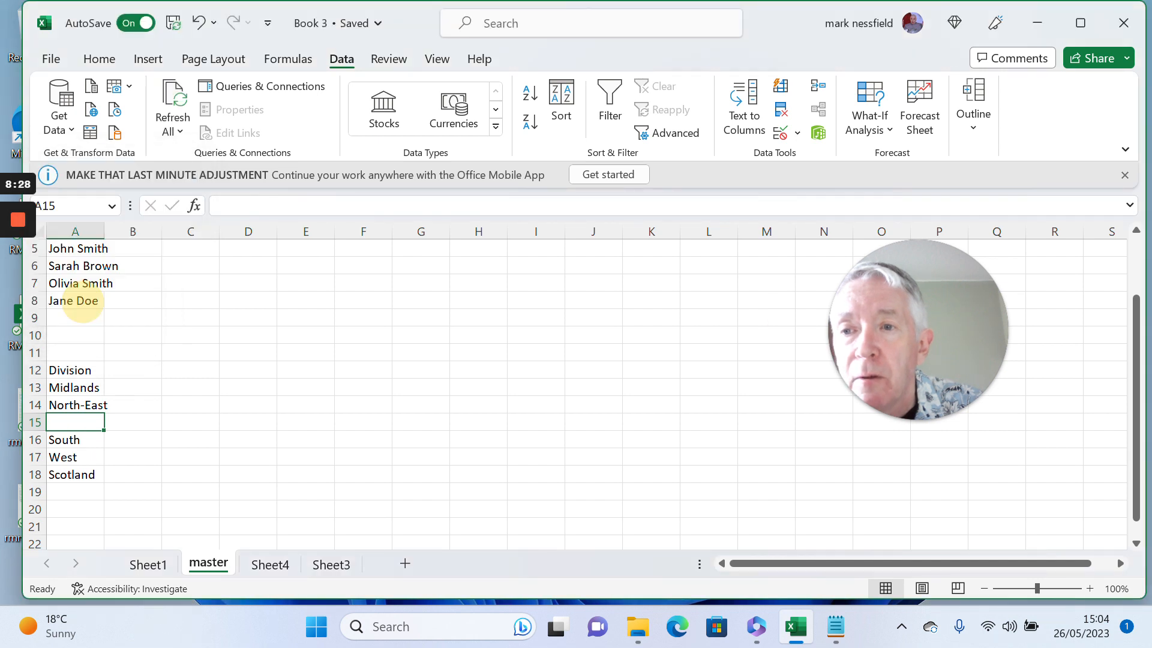
Step: Move Scotland from cell A18 into the blank cell A15 within the master sheet's division list
click(75, 474)
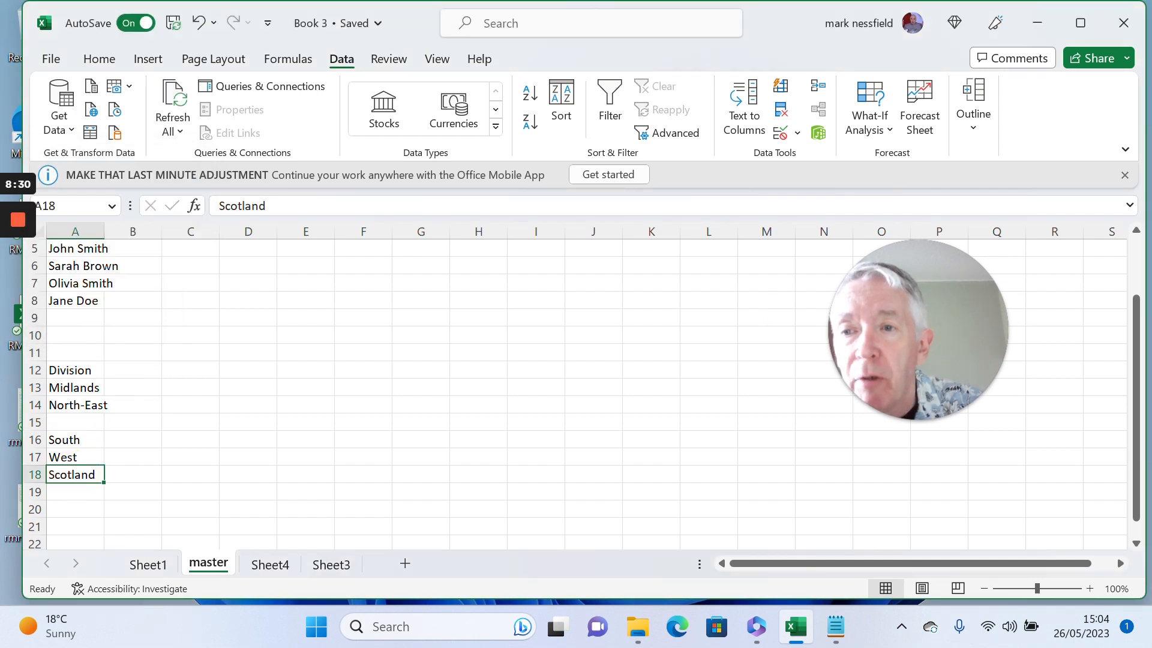
key(ctrl+x)
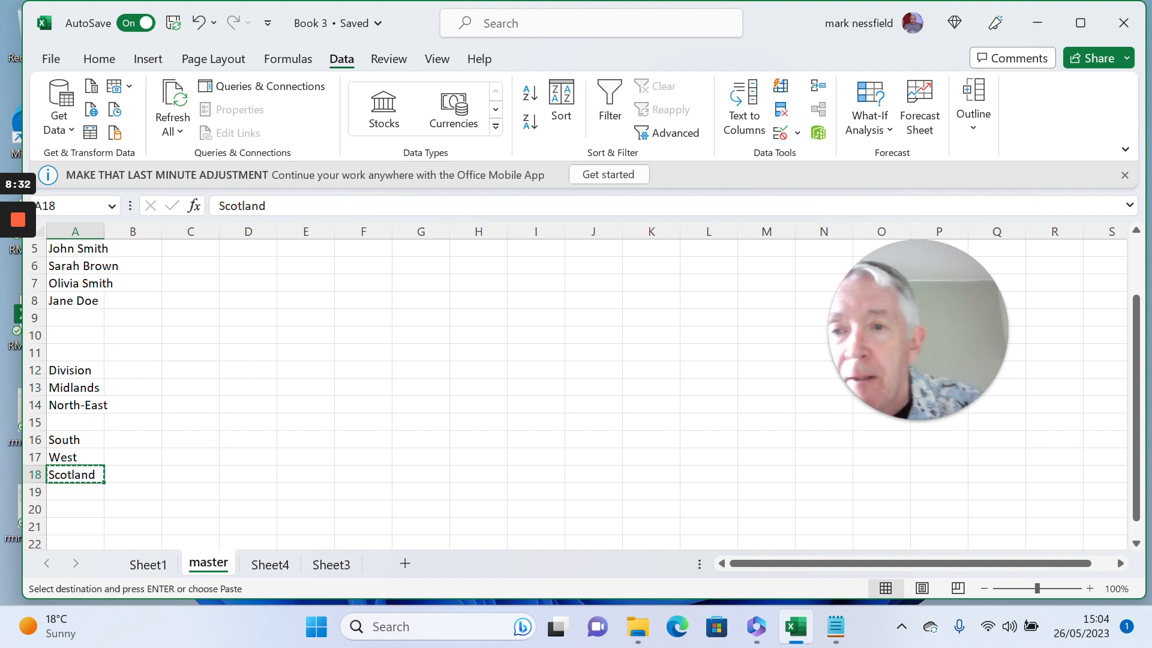
key(Up)
key(Up)
key(Up)
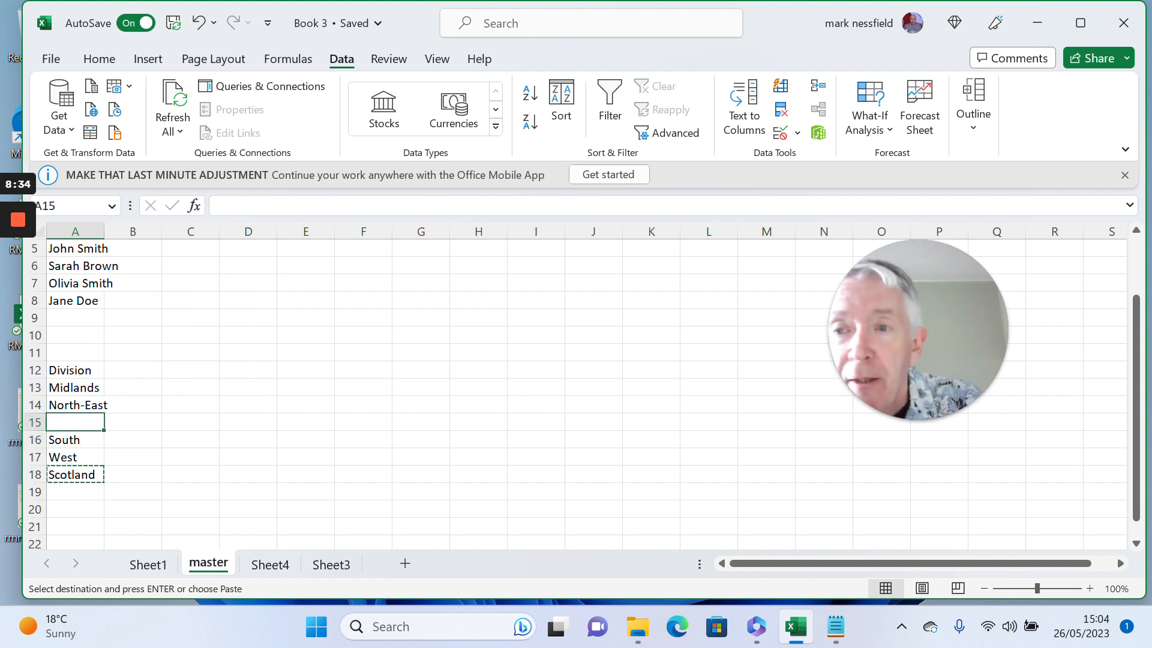
key(ctrl+v)
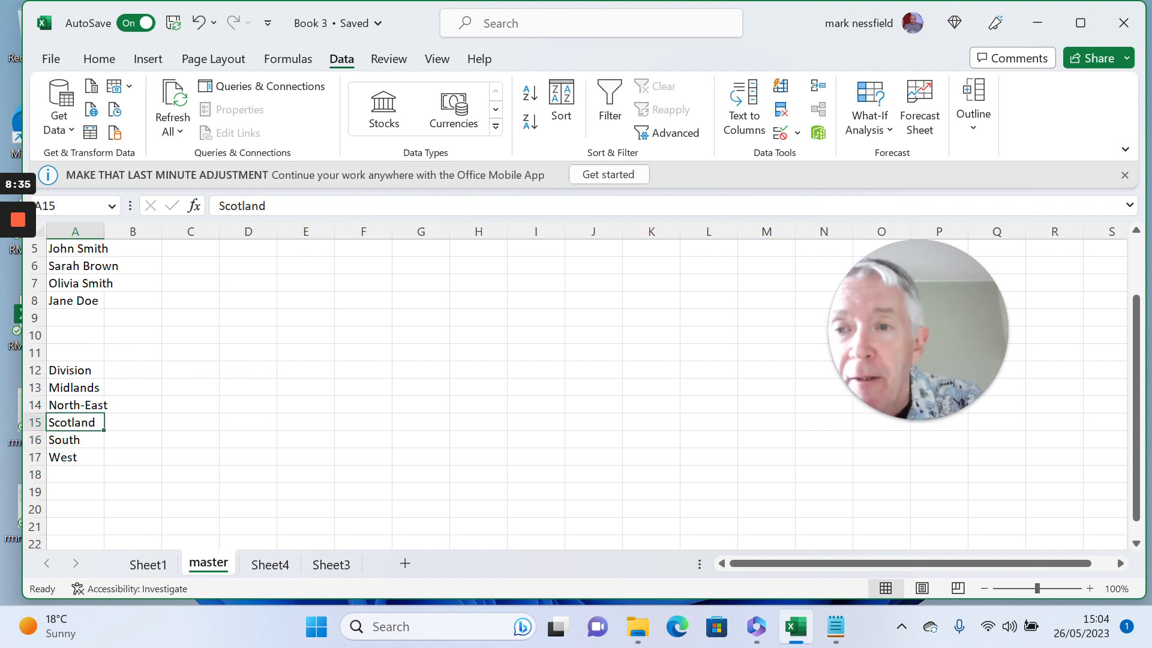
Step: Choose Scotland from the validation list of cell A20 on Sheet1
click(157, 565)
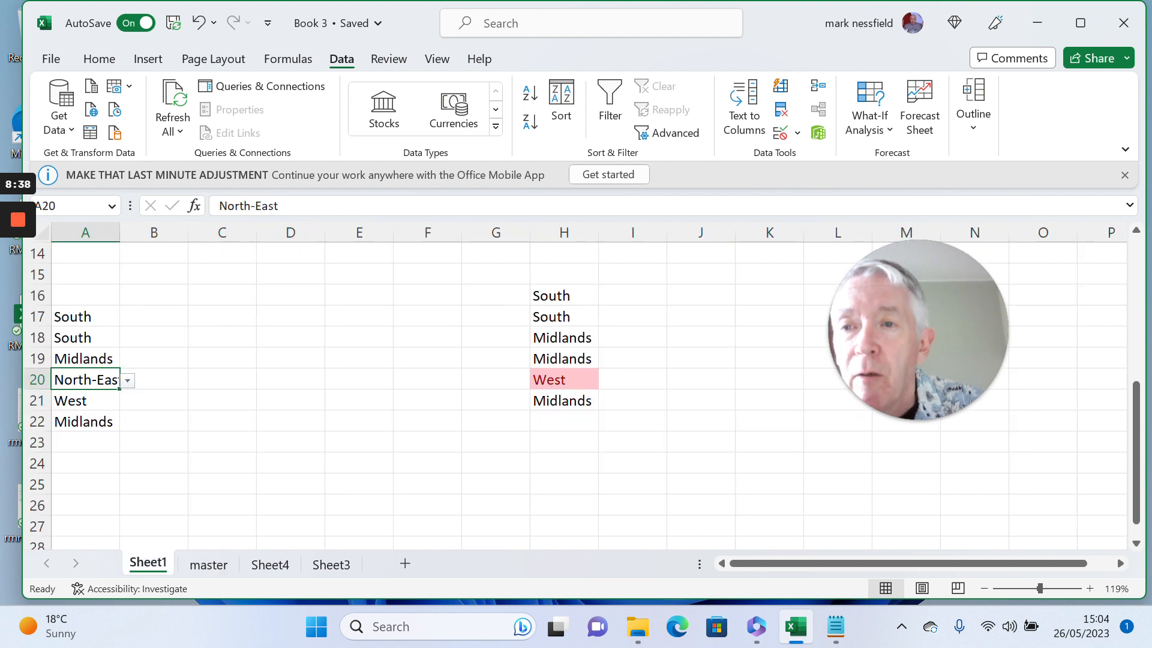
click(128, 382)
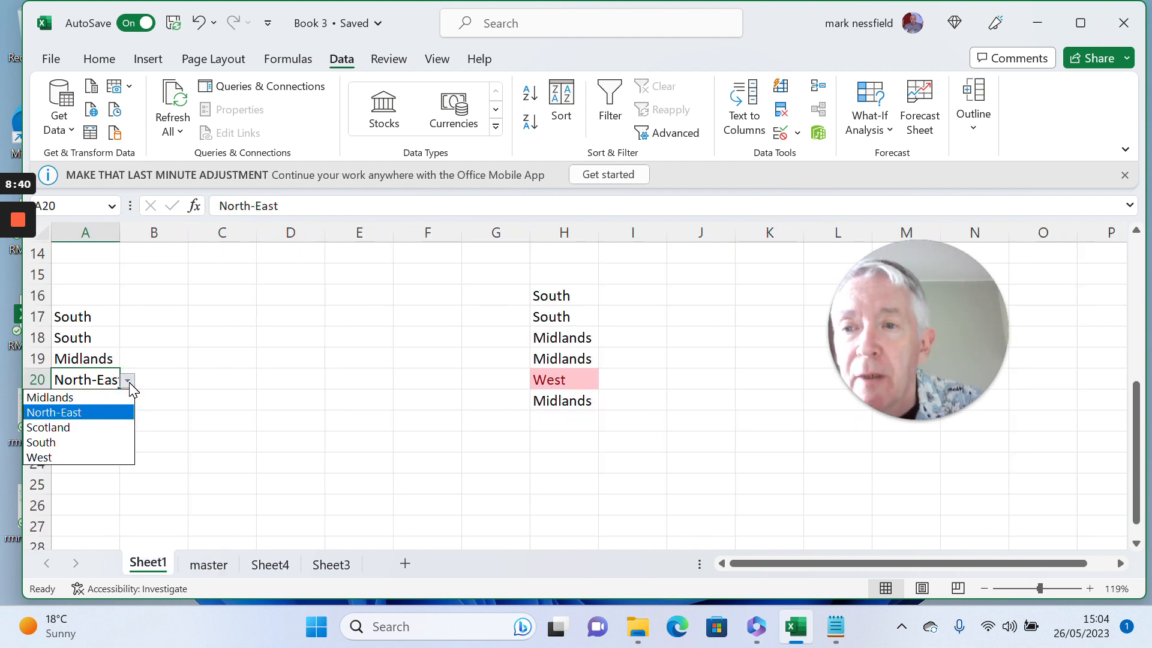
click(96, 427)
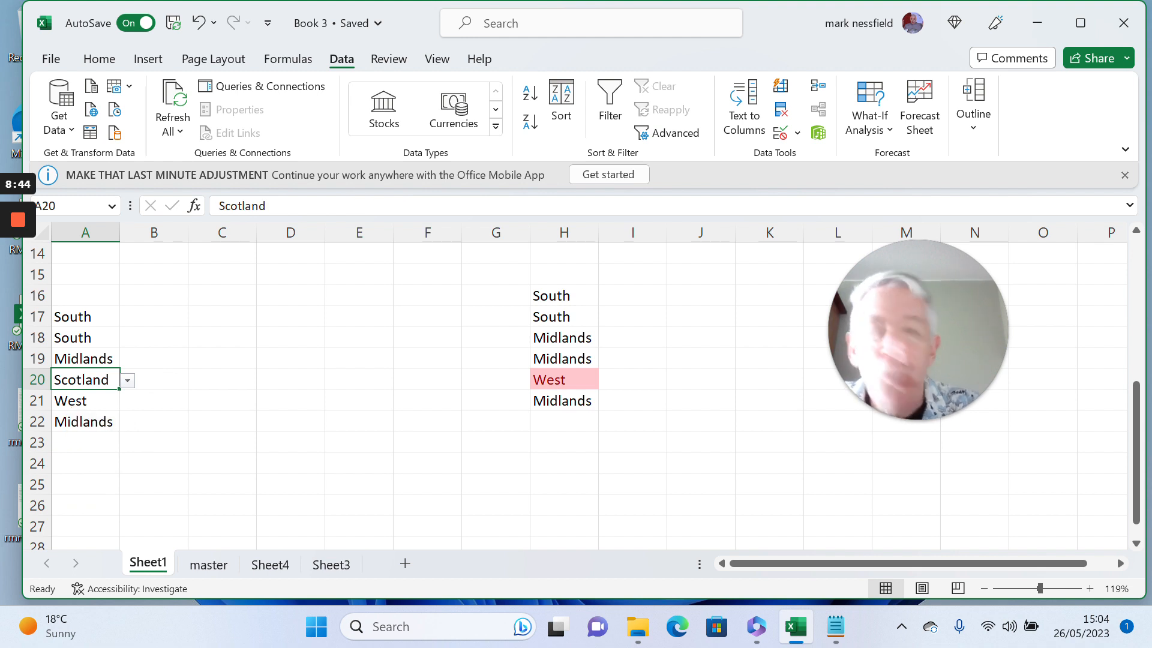
click(85, 400)
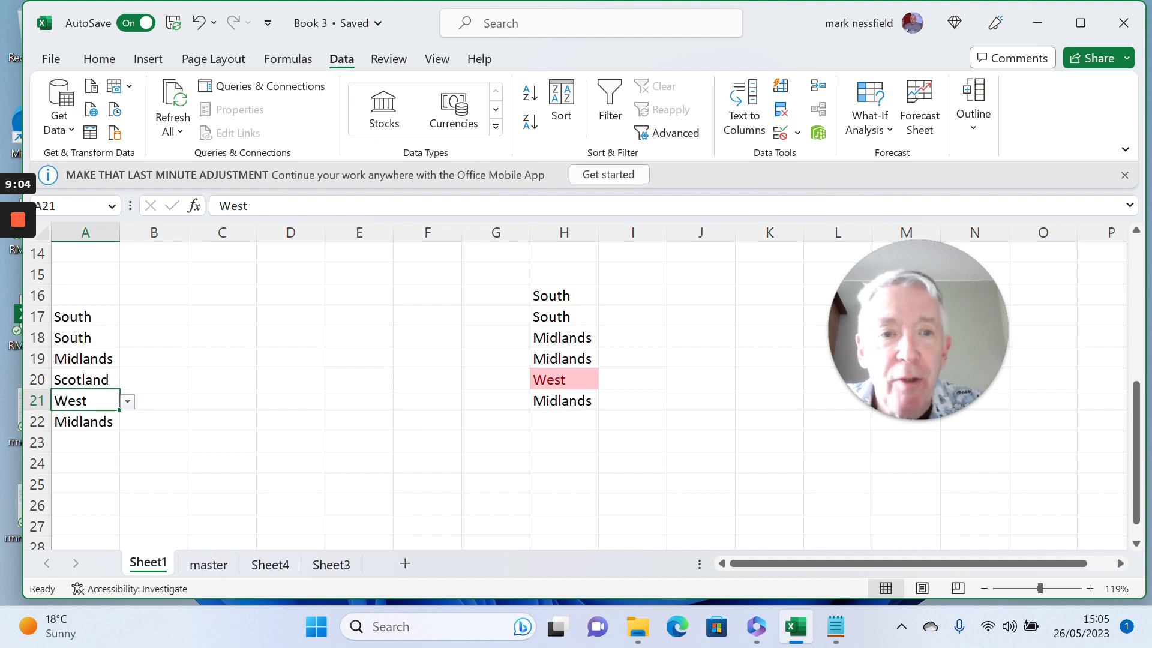
mouse_move(920, 417)
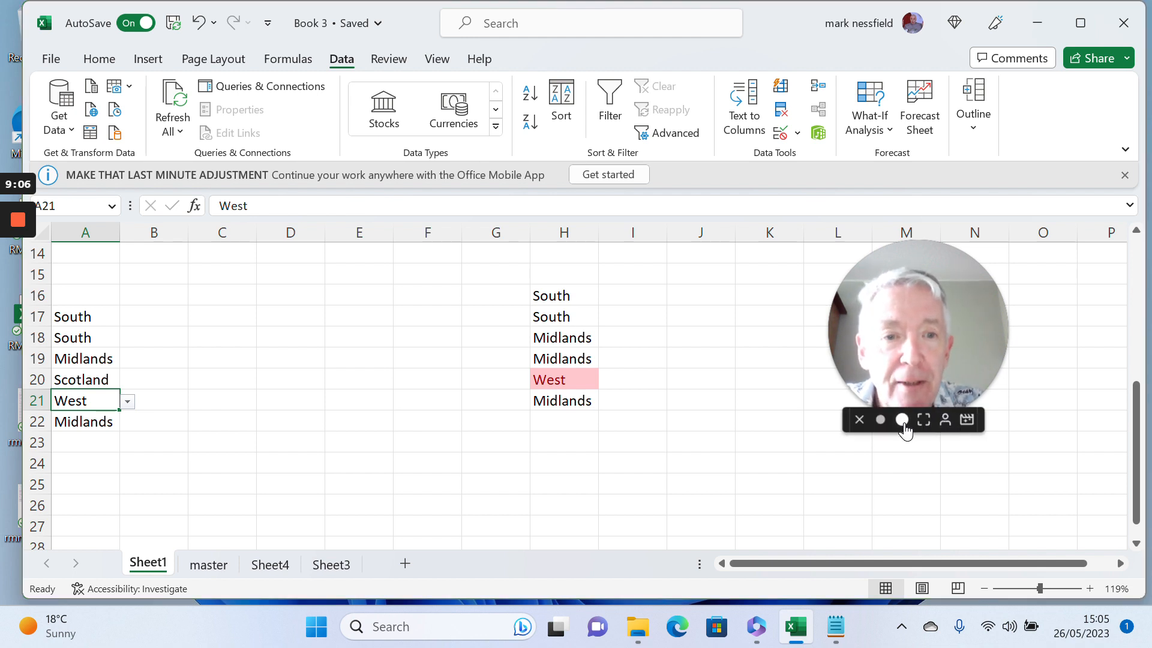
click(902, 420)
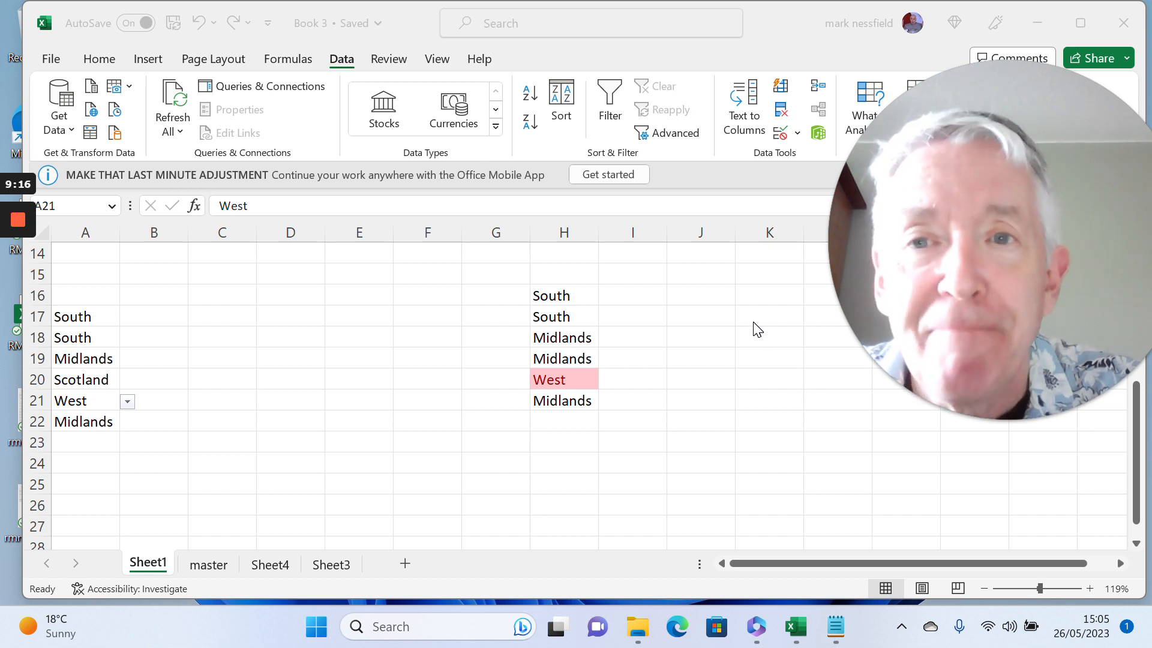
mouse_move(1020, 324)
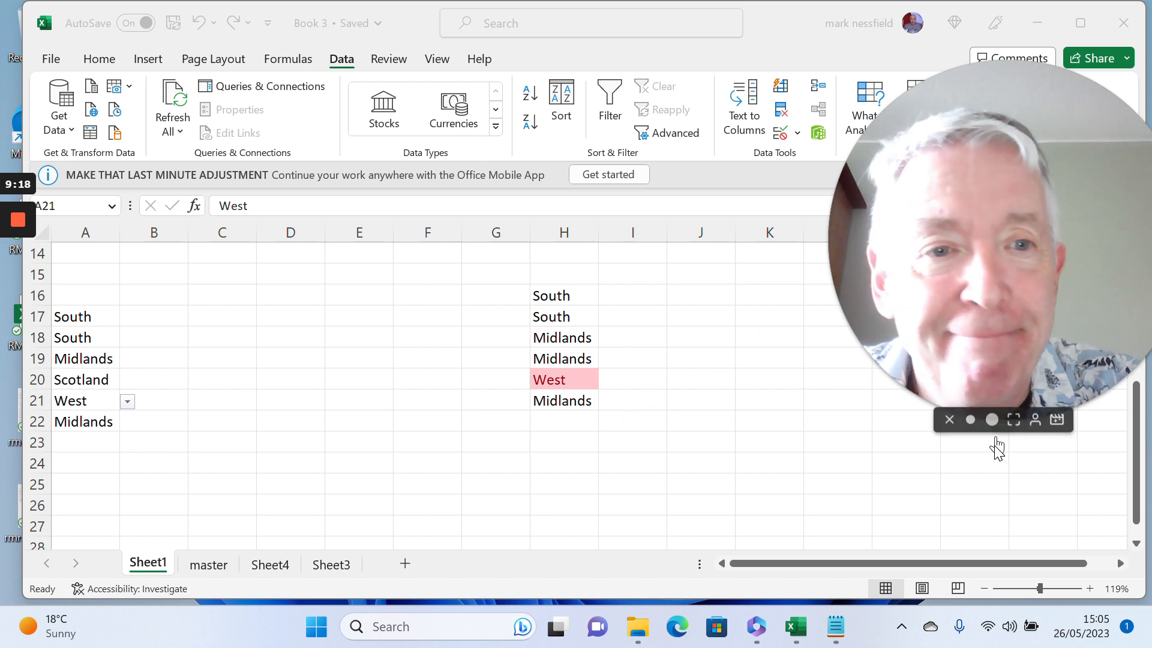